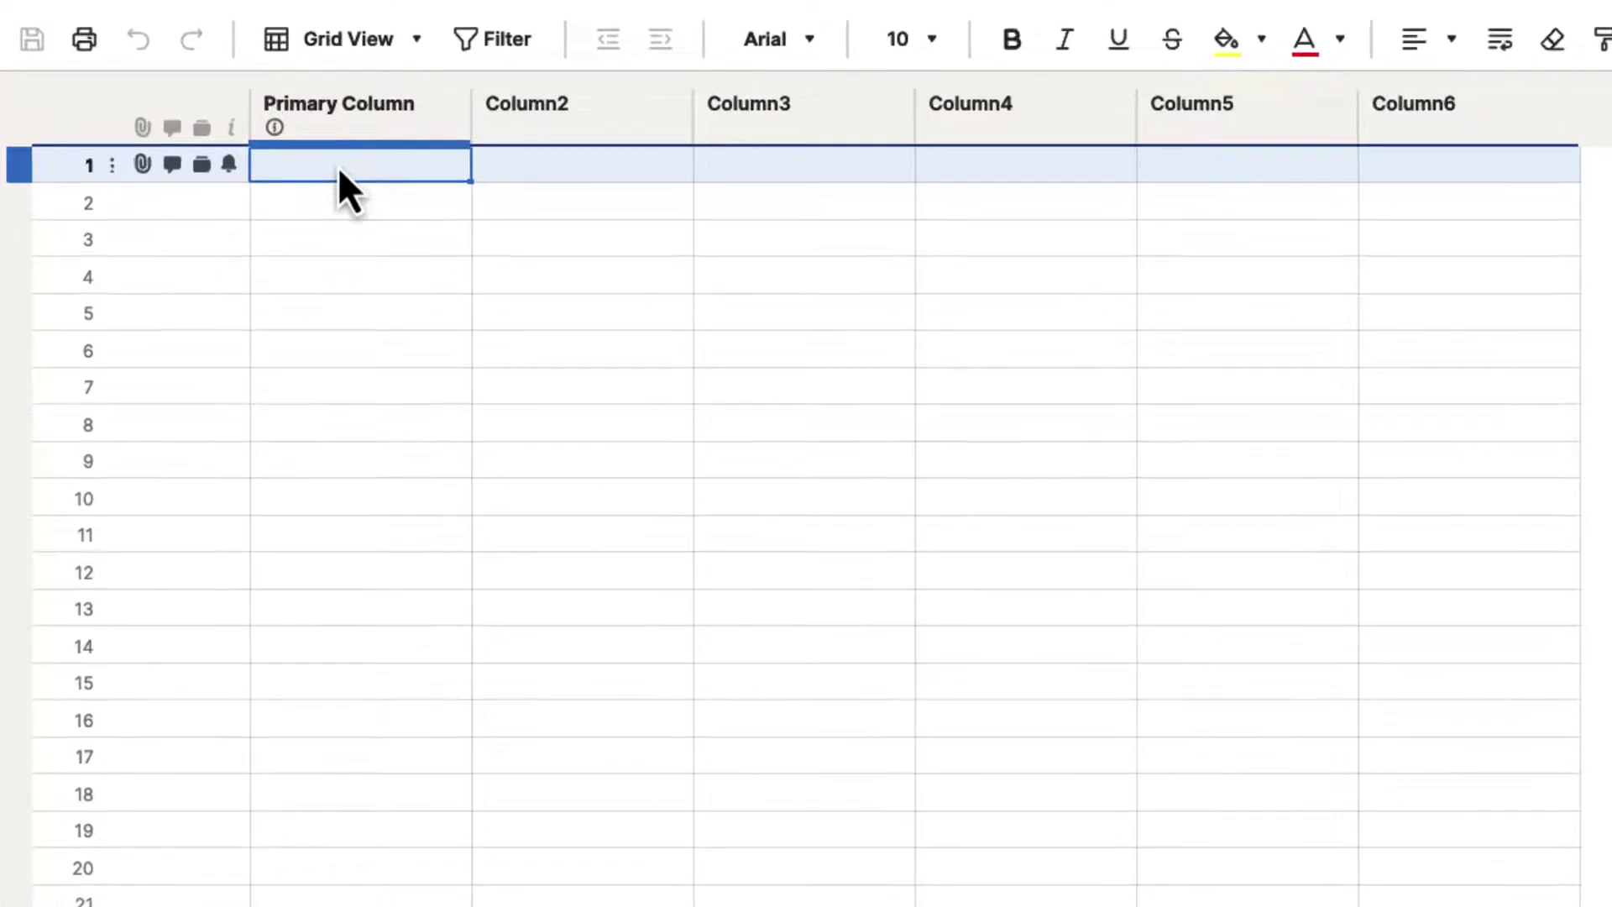
# - Enter Food in row 1 of the Primary Column
pyautogui.write('Food')
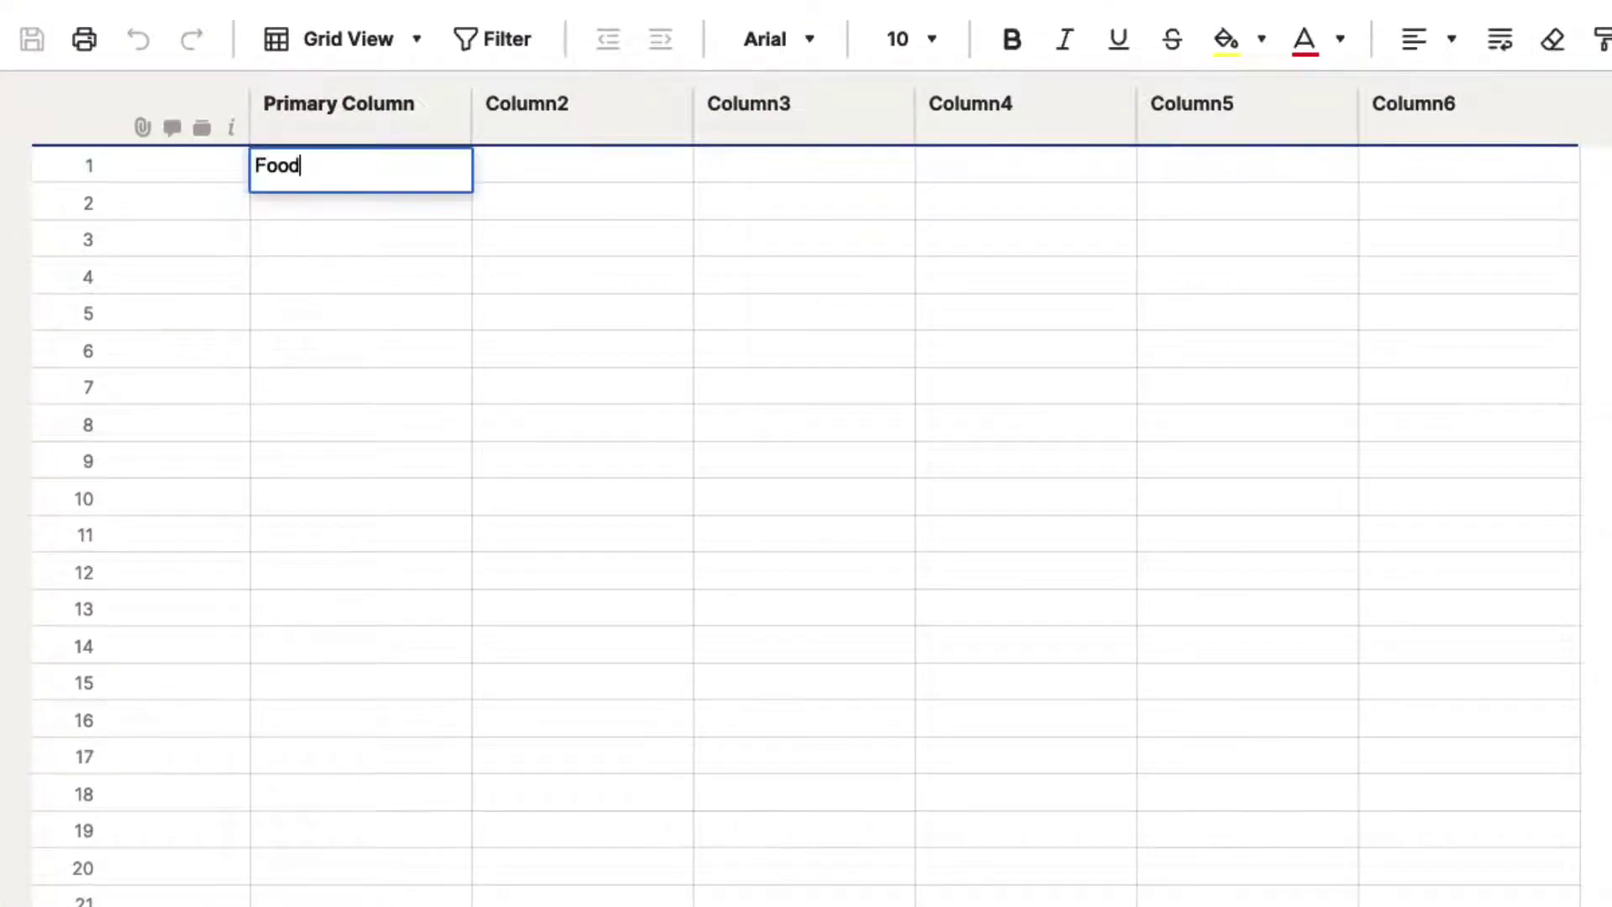
pyautogui.press('Return')
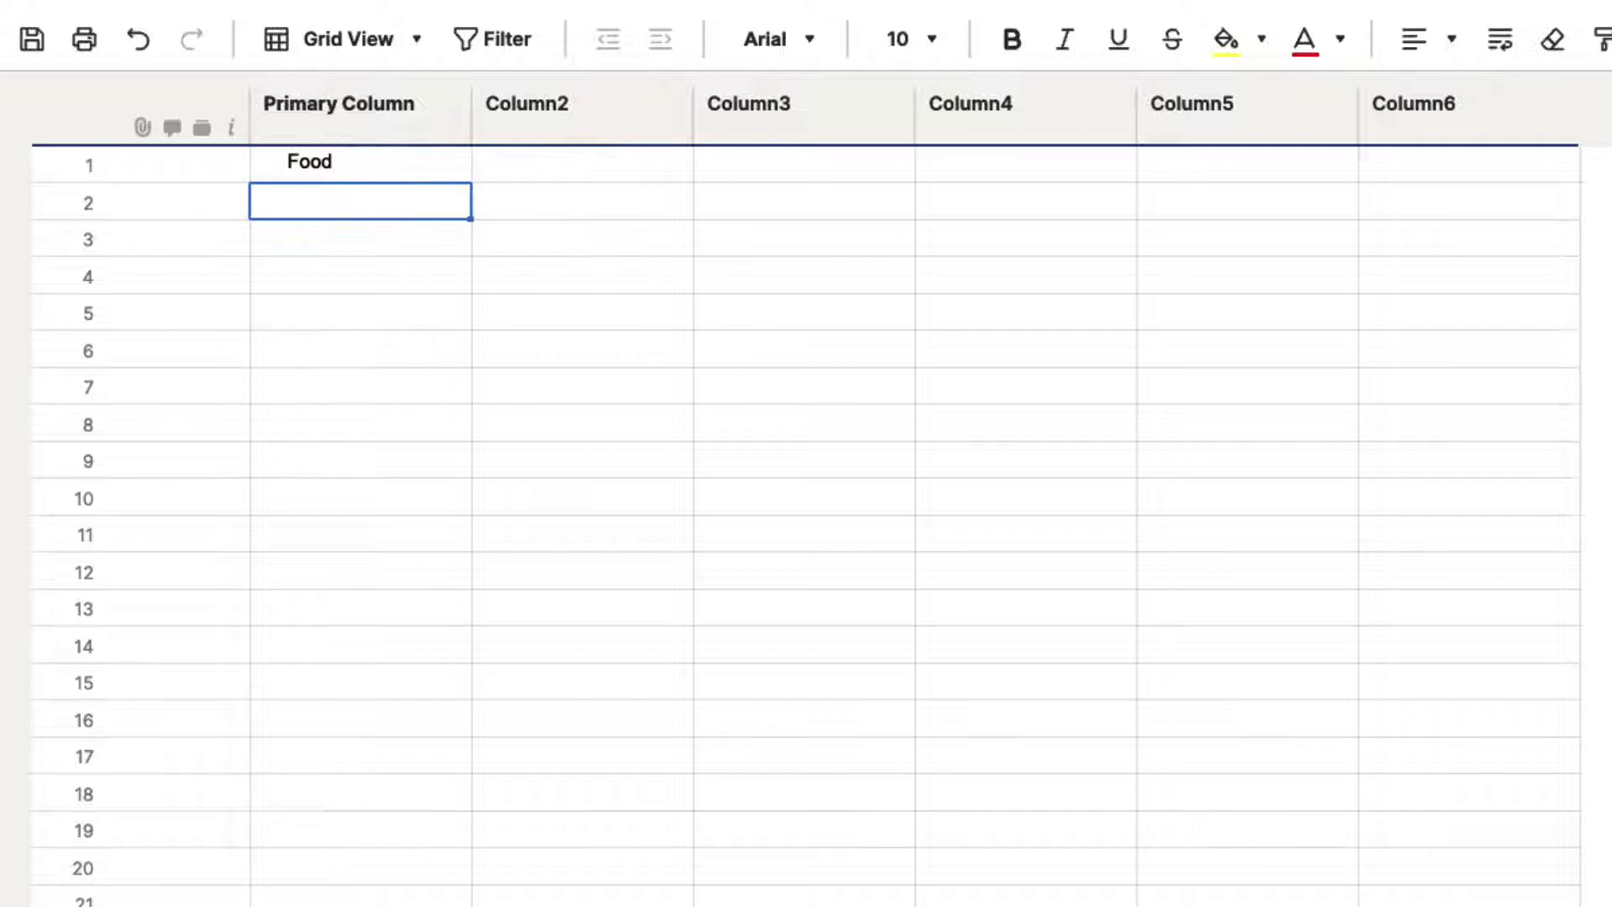
pyautogui.click(360, 163)
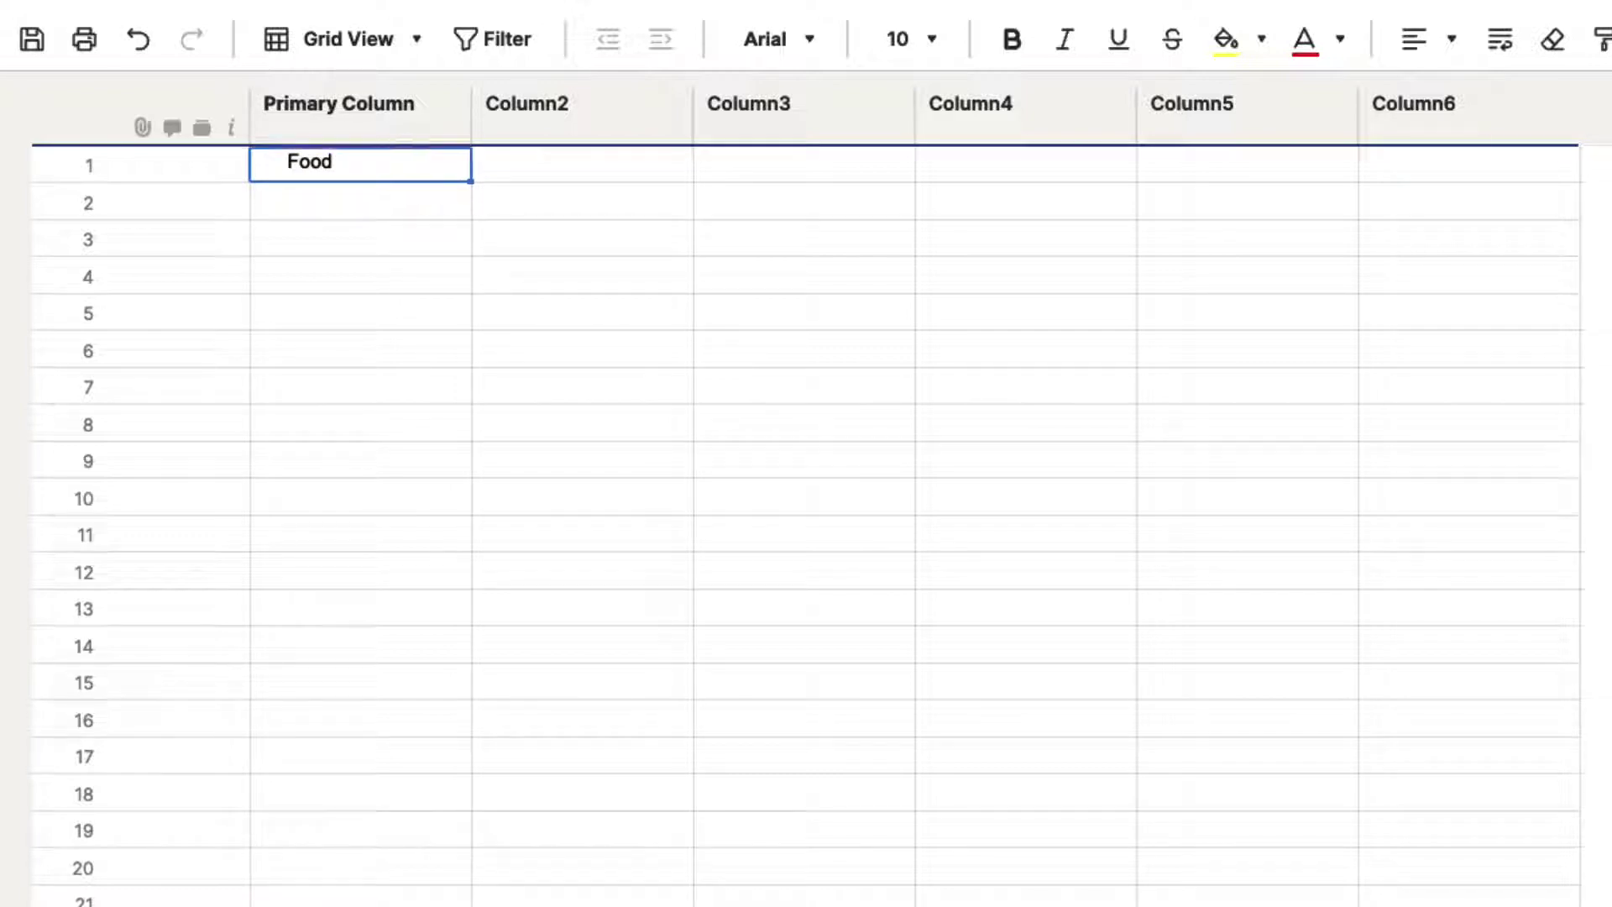
pyautogui.click(360, 201)
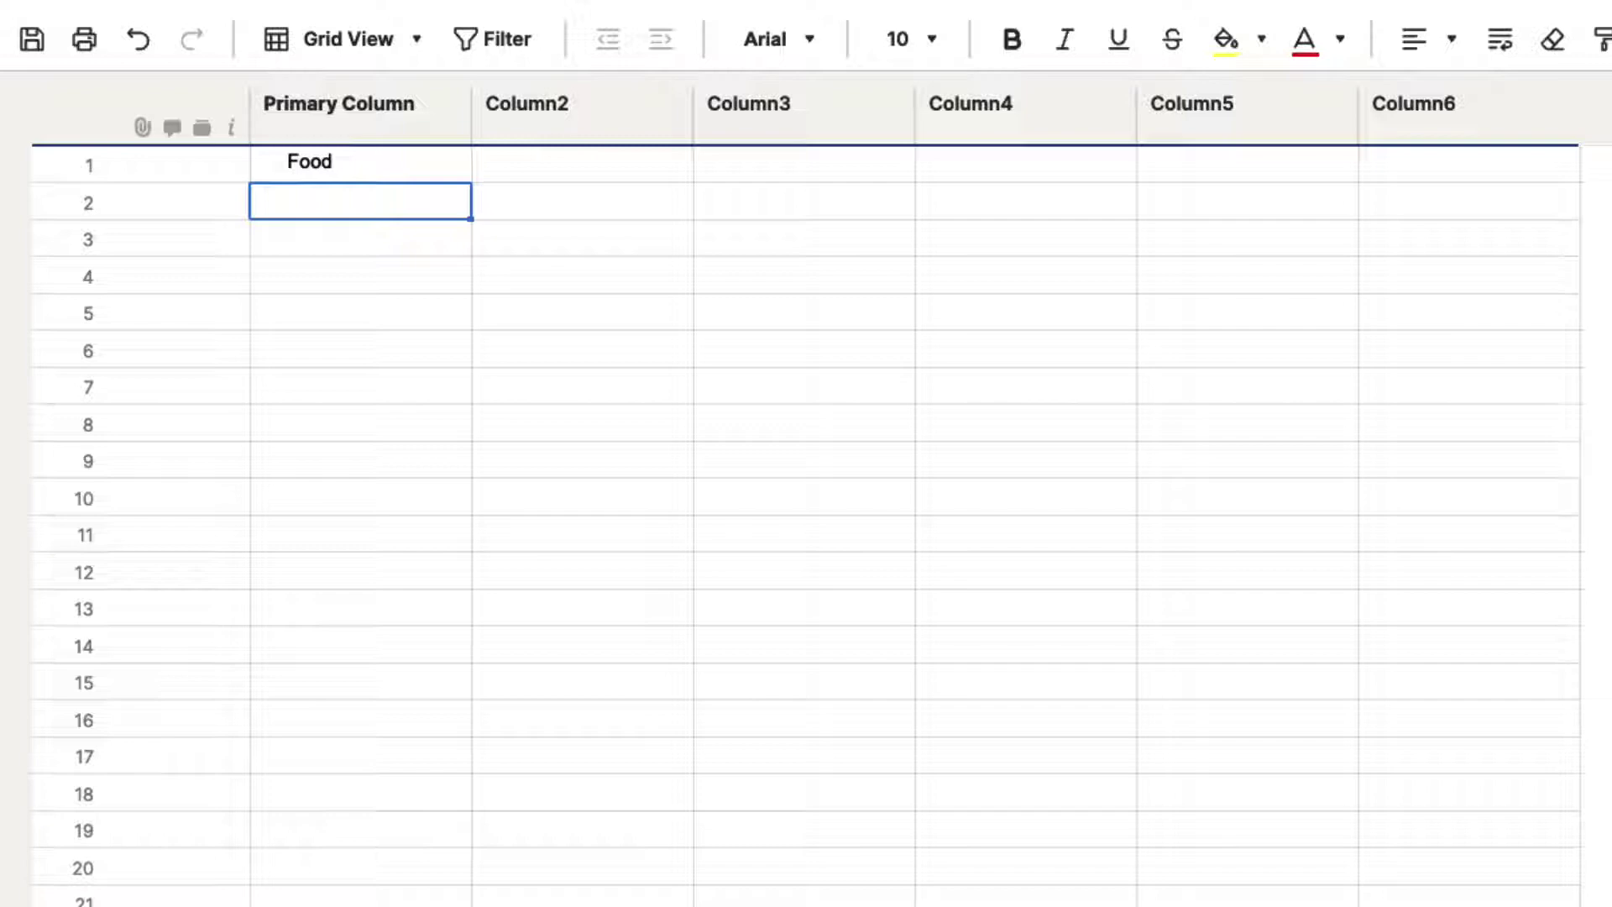
# - Fill rows 2–5 with Snacks, Desserts, Breakfast and Dinner
pyautogui.write('Sa')
pyautogui.press('BackSpace')
pyautogui.write('nacks')
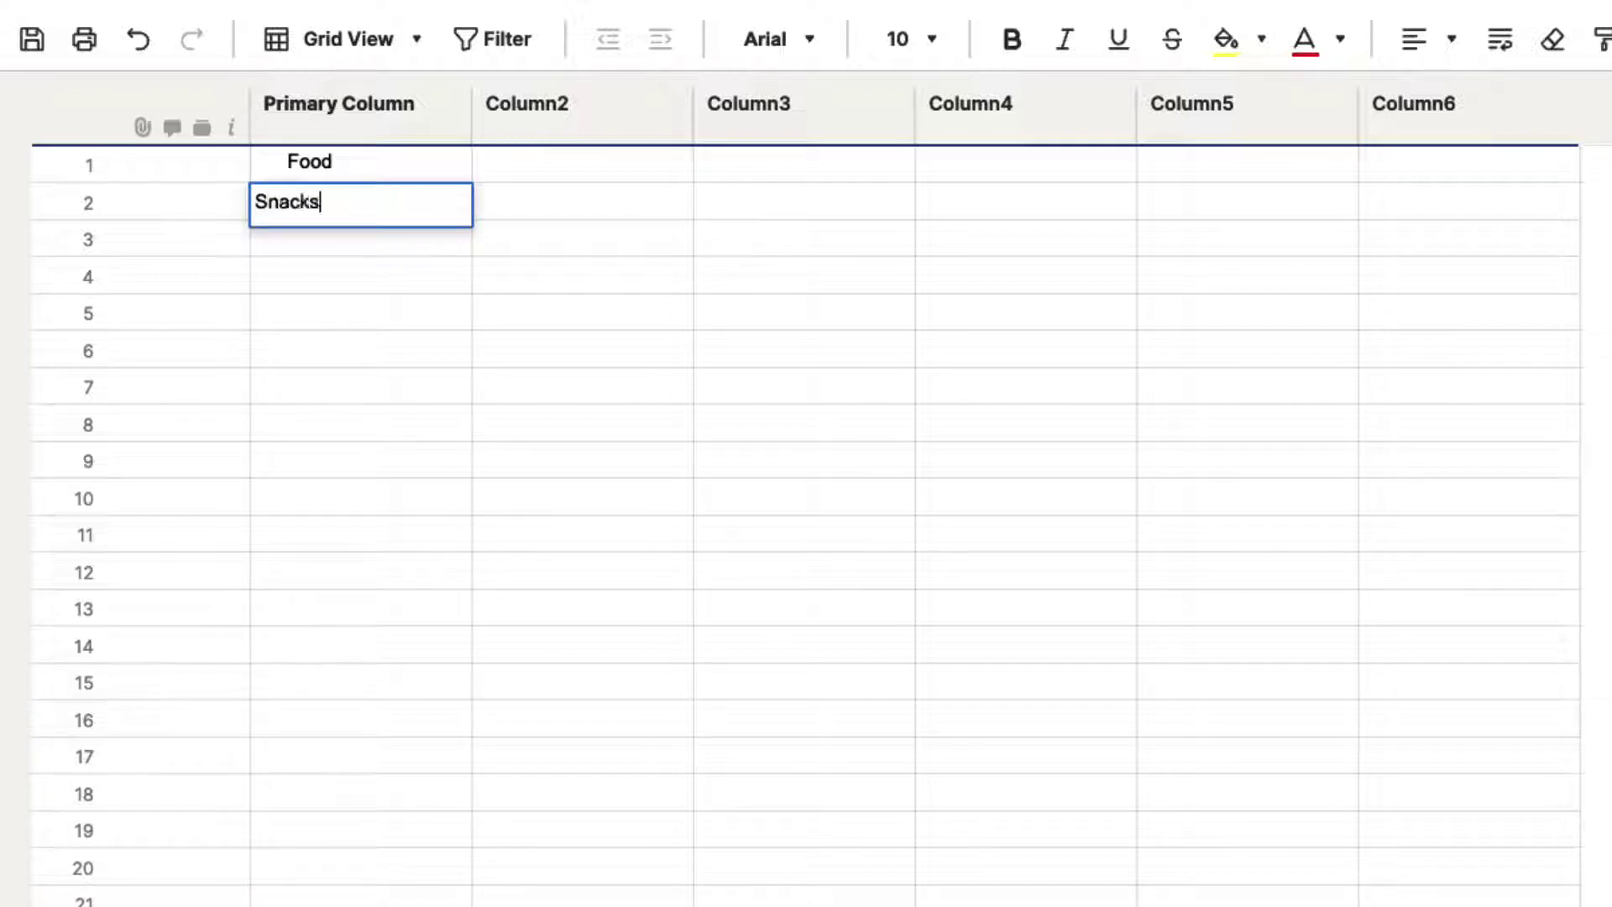
pyautogui.press('Return')
pyautogui.write('Desserts')
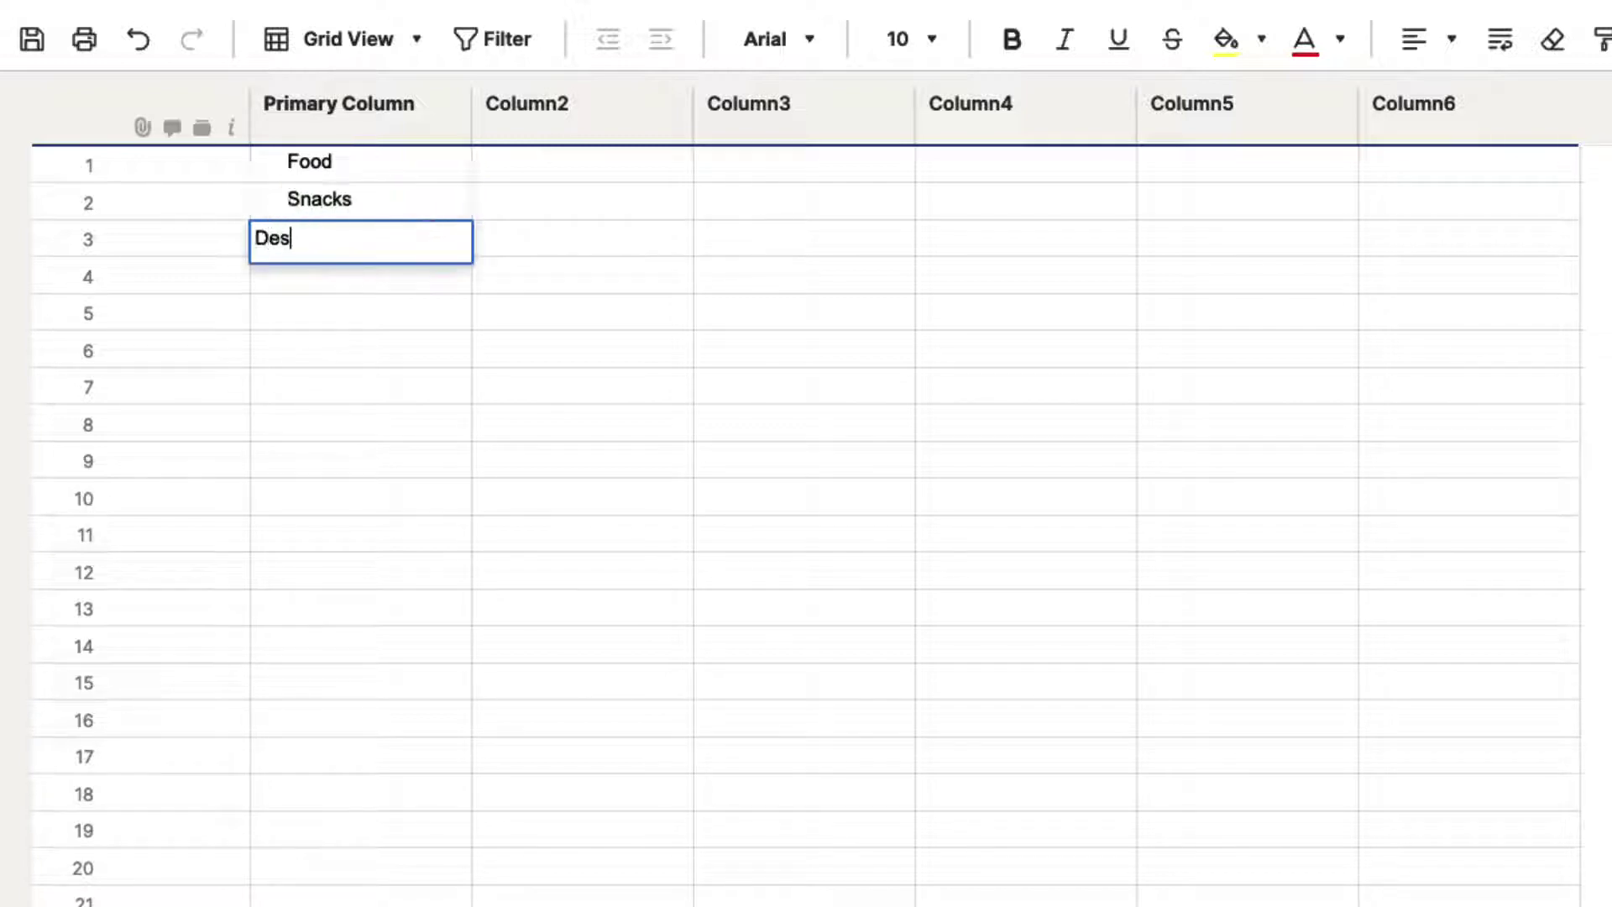
pyautogui.press('Return')
pyautogui.write('Breakfast')
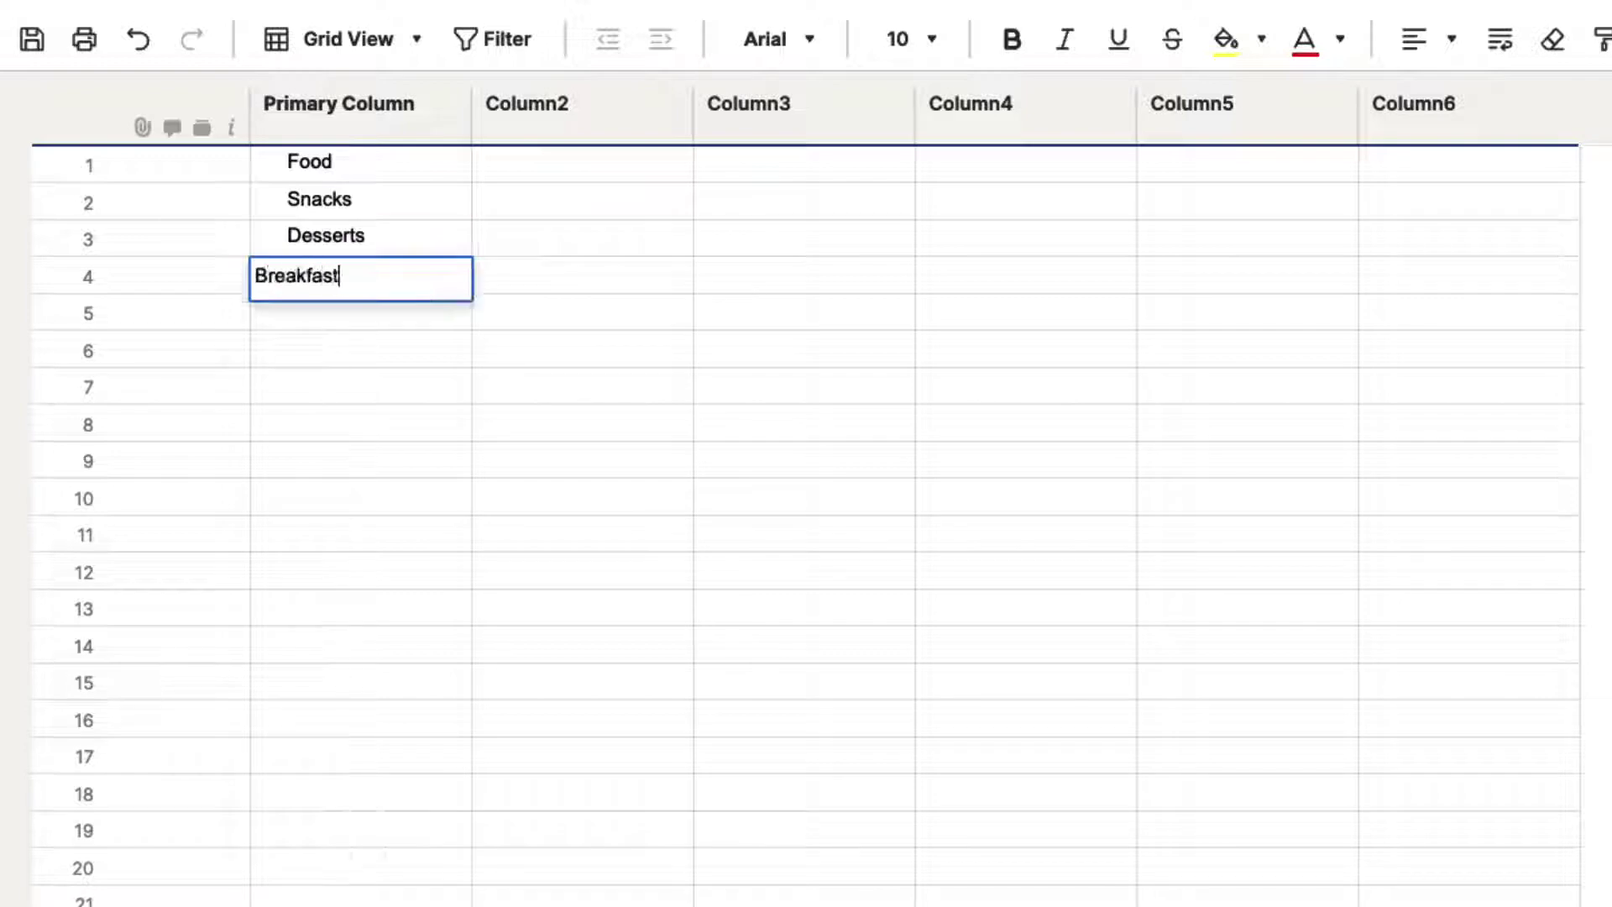
pyautogui.press('Return')
pyautogui.write('Dinner')
pyautogui.press('Return')
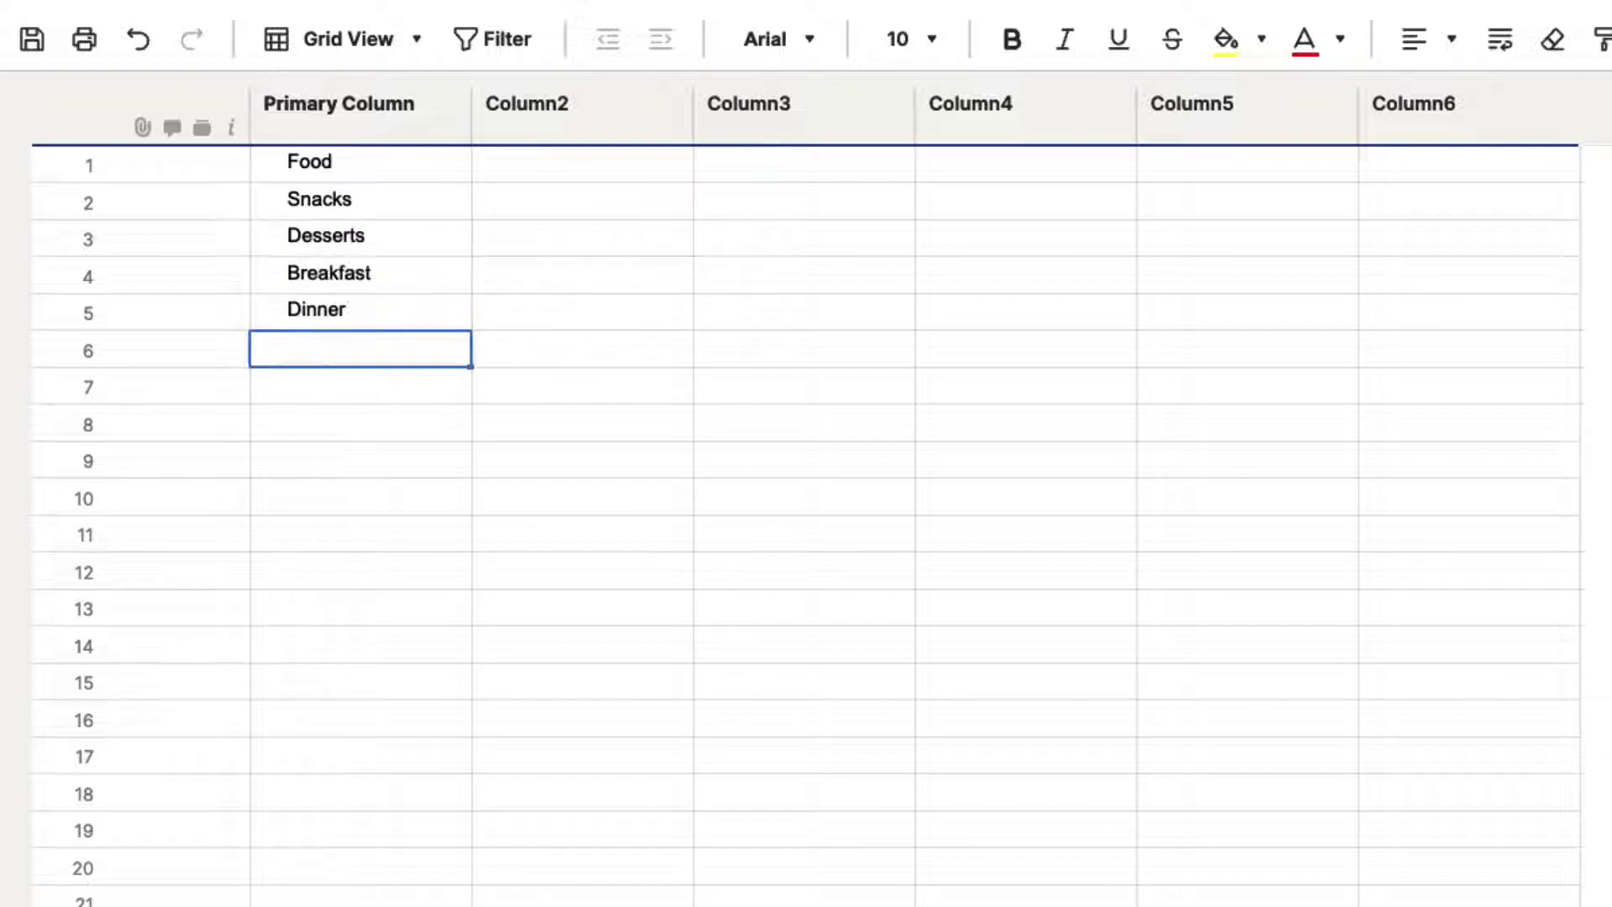
# - Indent the Snacks row one level under Food
pyautogui.click(411, 210)
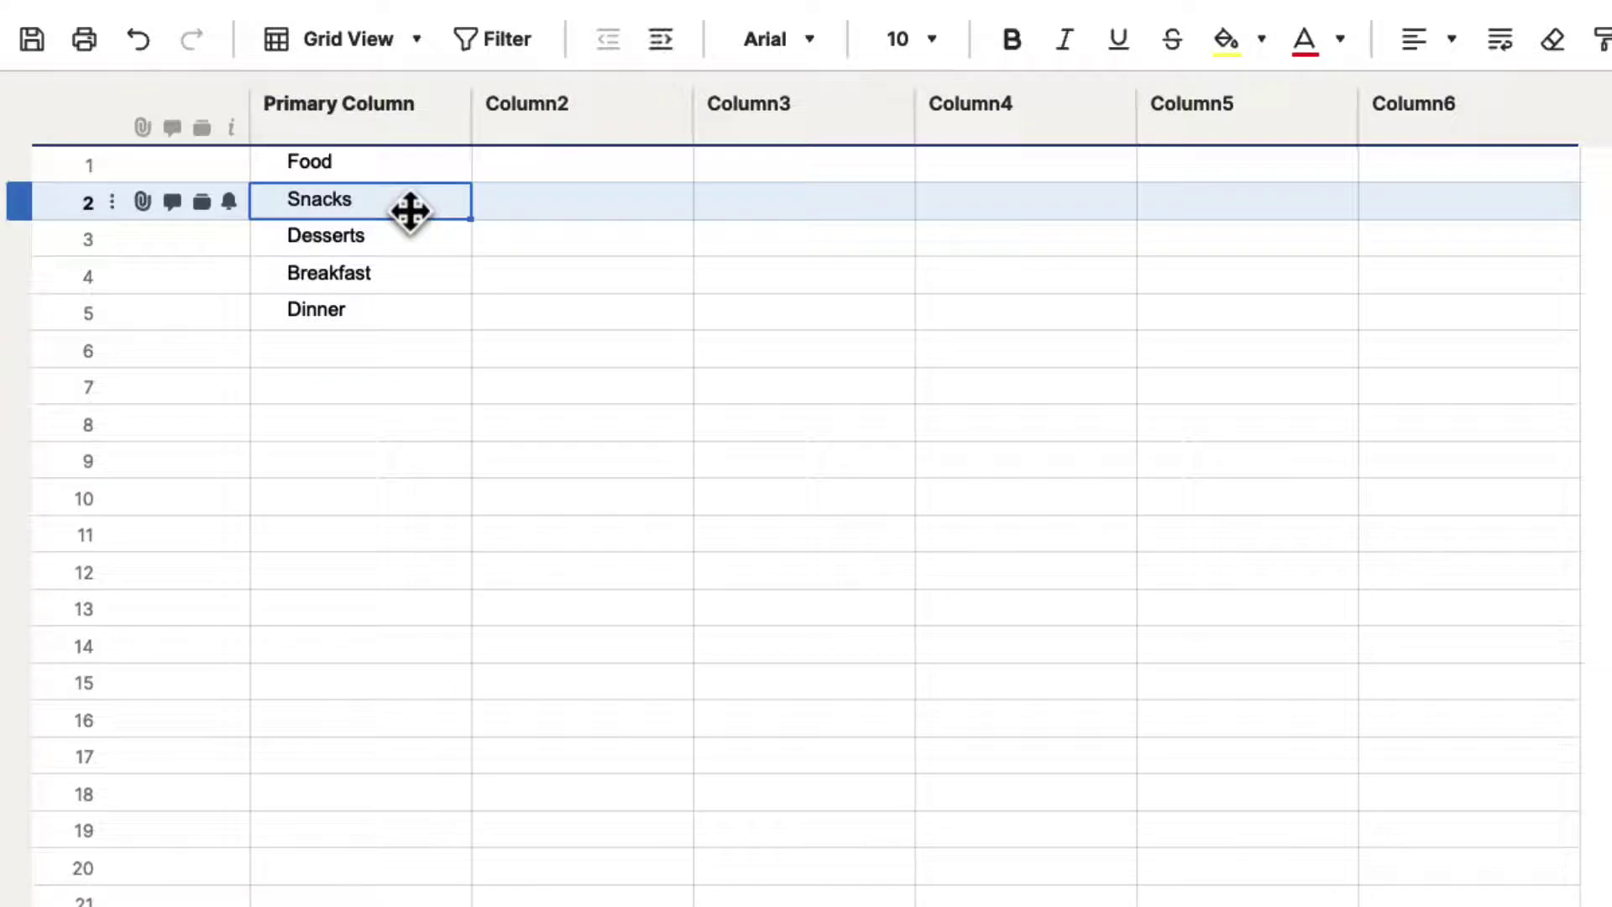
pyautogui.scroll(-1, 414, 213)
pyautogui.scroll(1, 429, 208)
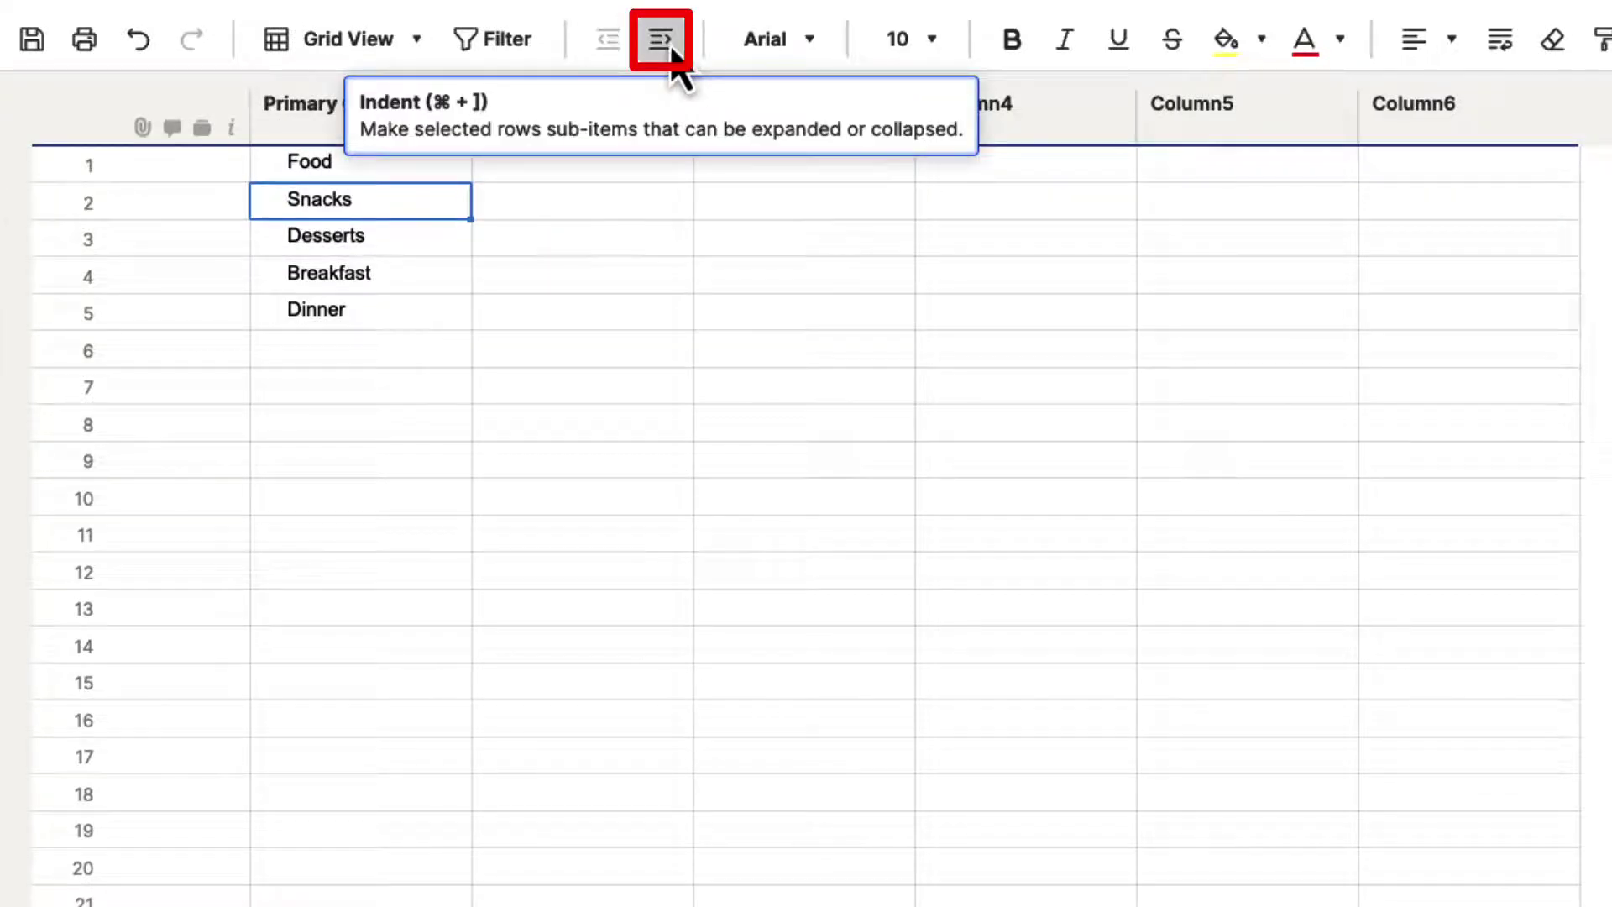
pyautogui.click(672, 50)
pyautogui.click(491, 211)
pyautogui.click(410, 209)
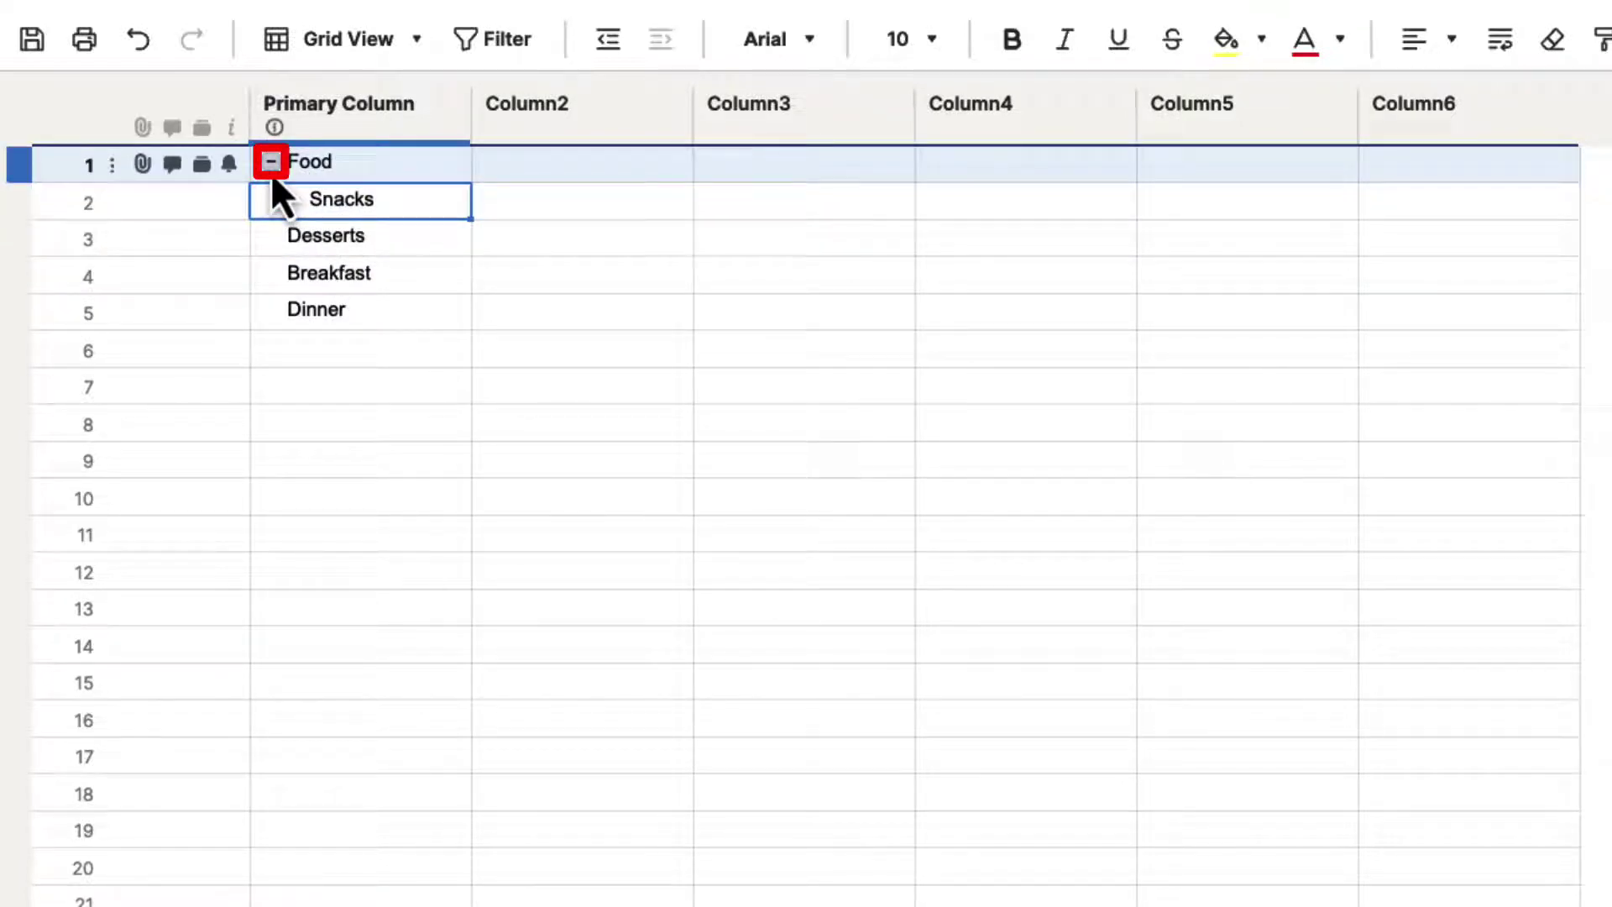
# - Collapse Food to hide Snacks, then expand it again
pyautogui.click(340, 166)
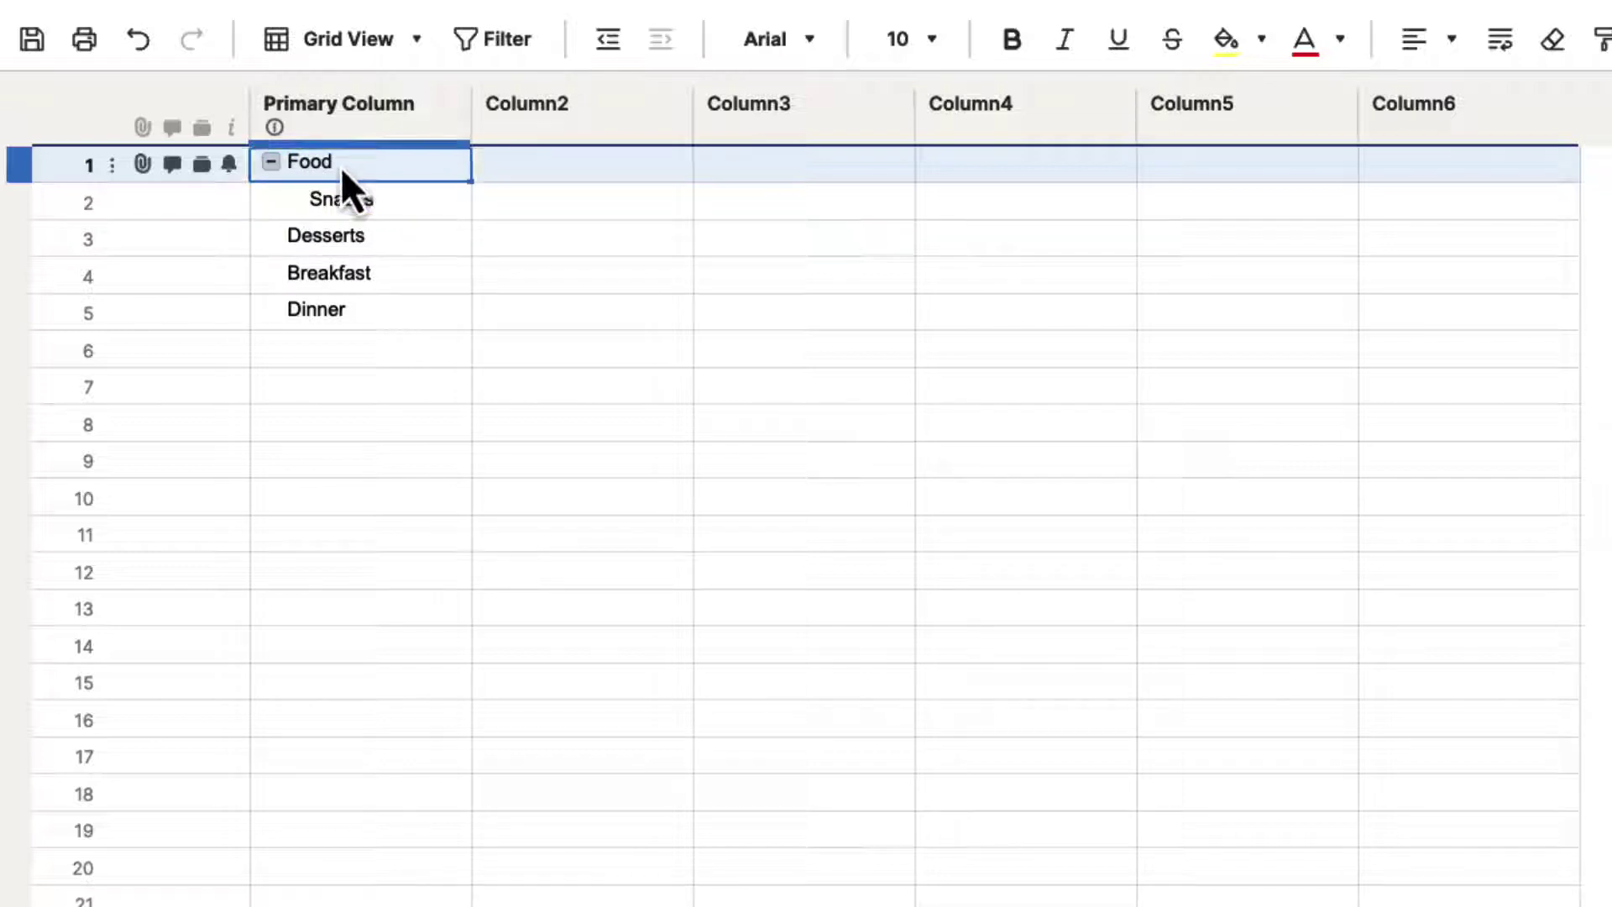
pyautogui.click(389, 203)
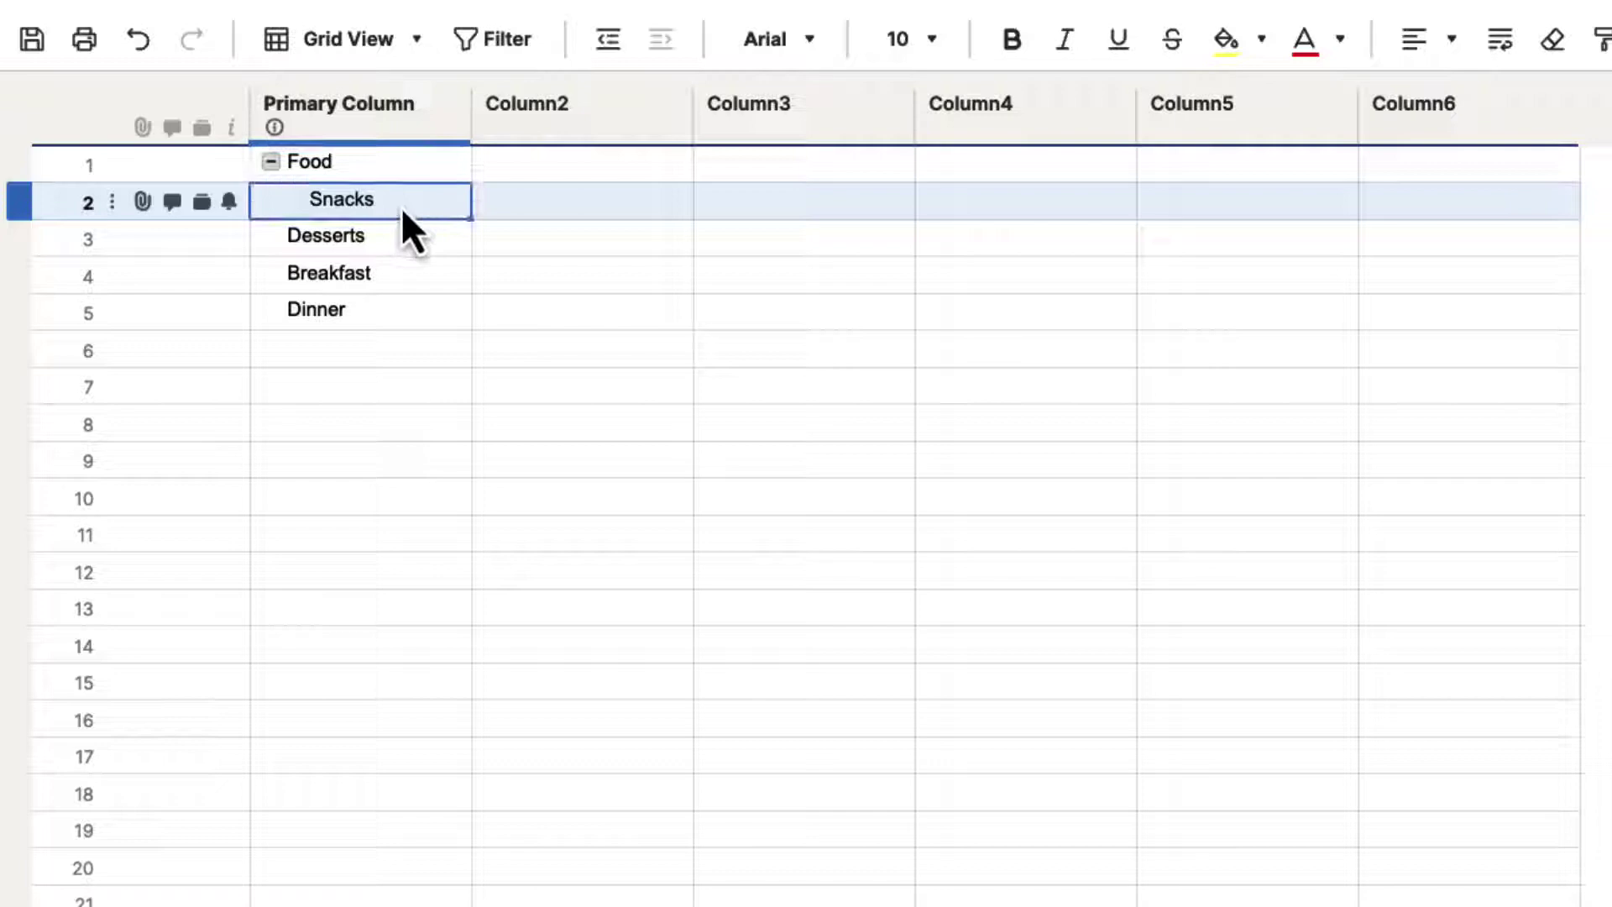
pyautogui.click(365, 168)
pyautogui.click(394, 204)
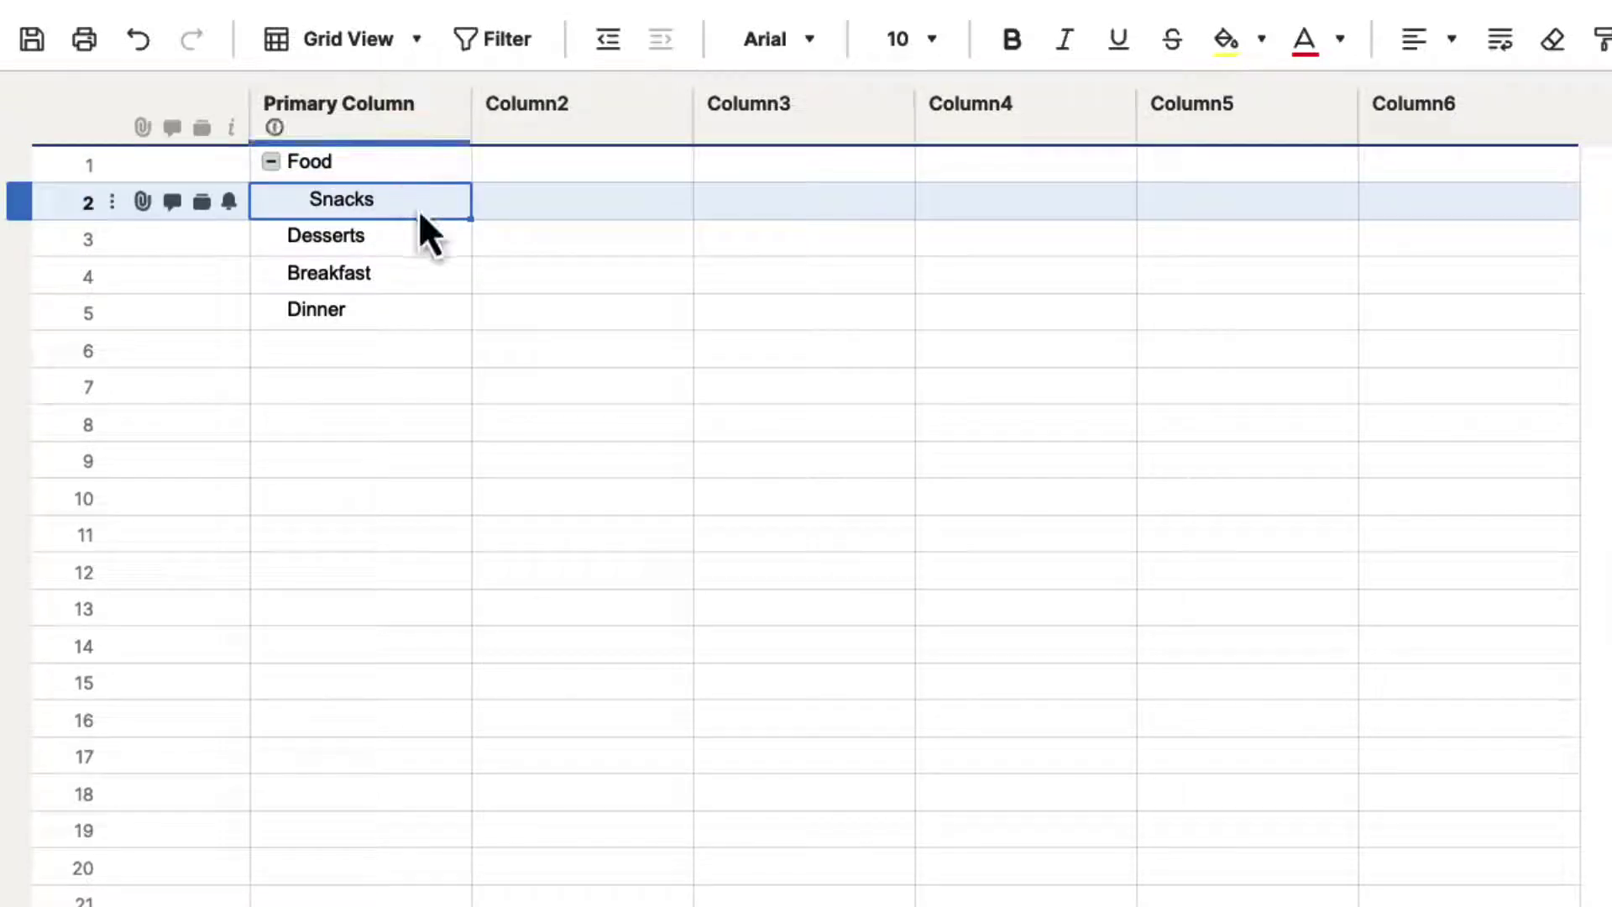
pyautogui.click(271, 166)
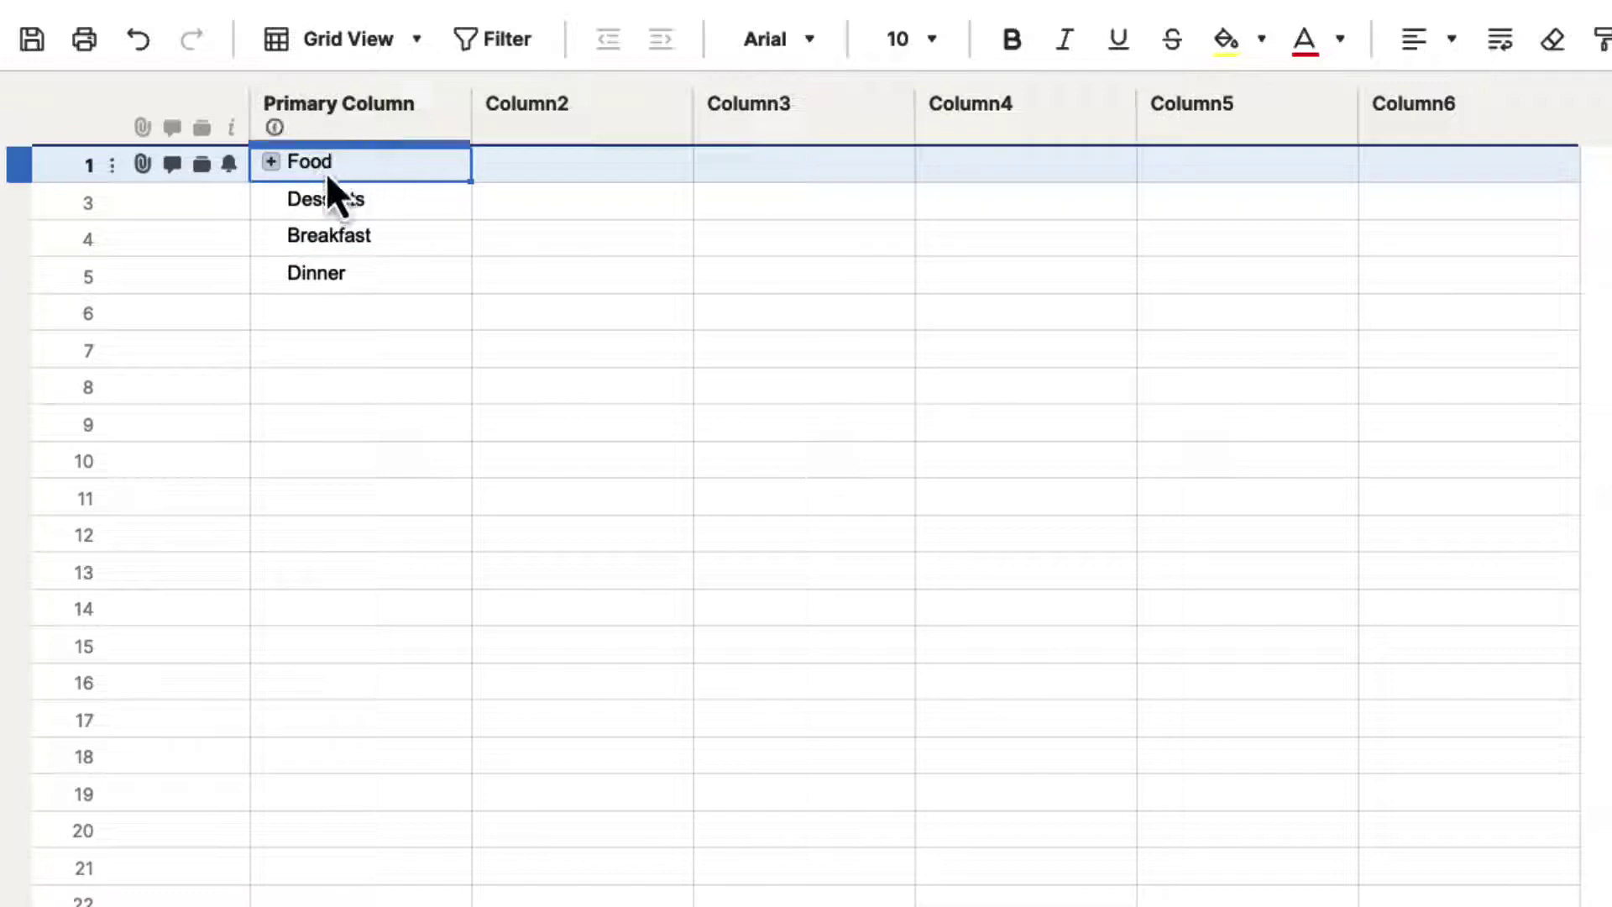
pyautogui.click(275, 168)
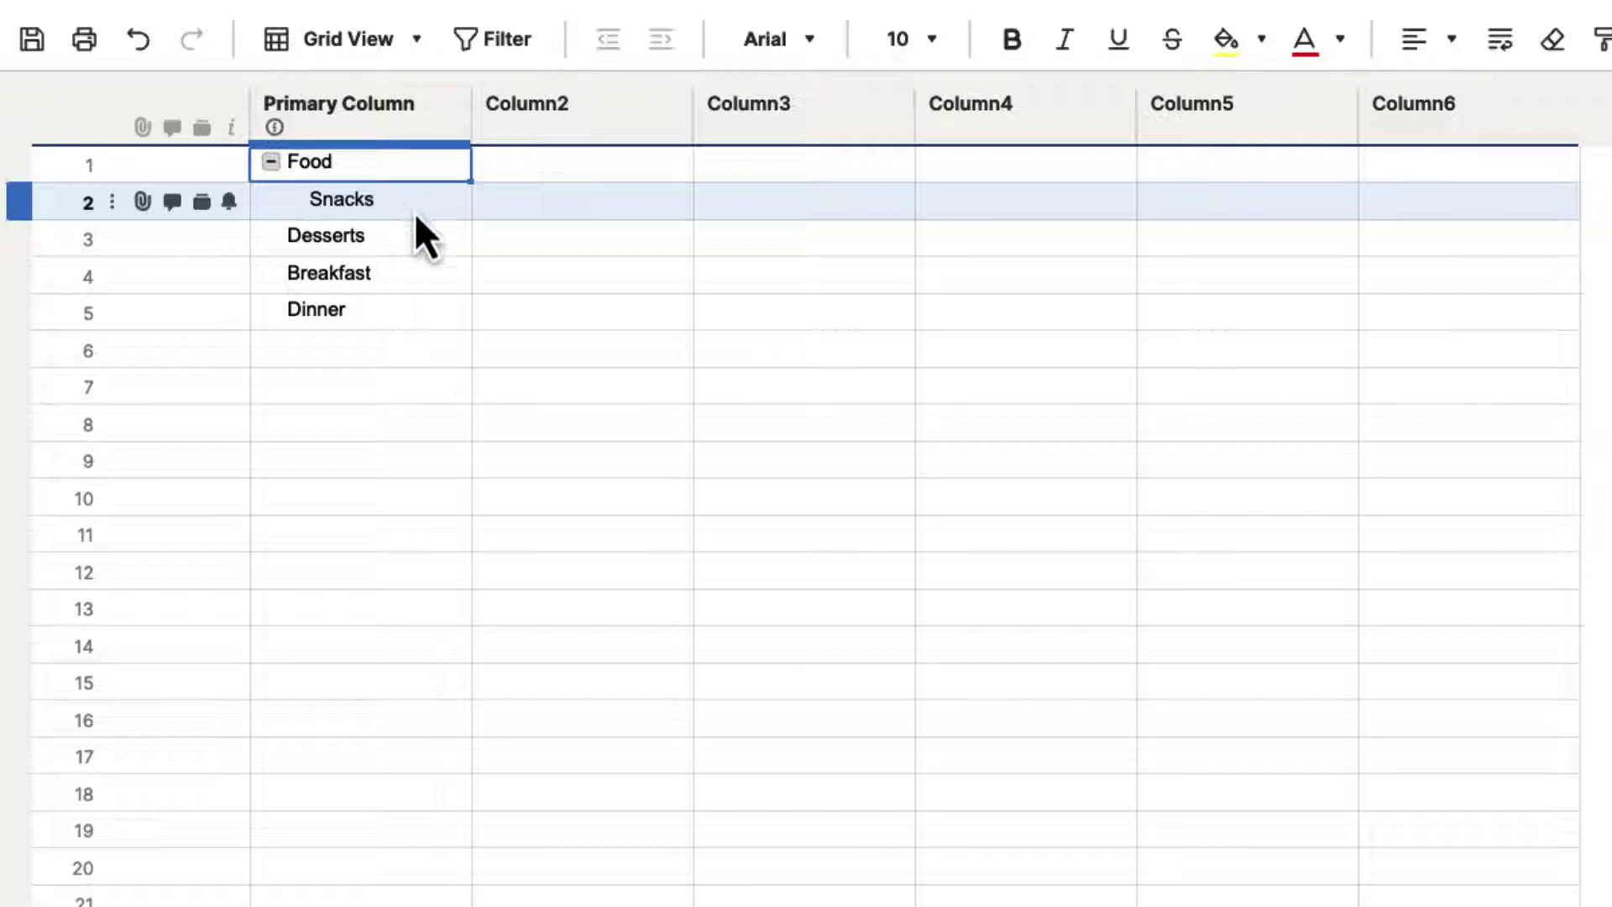
# - Indent Desserts under Food and check it by collapsing and expanding Food
pyautogui.click(394, 249)
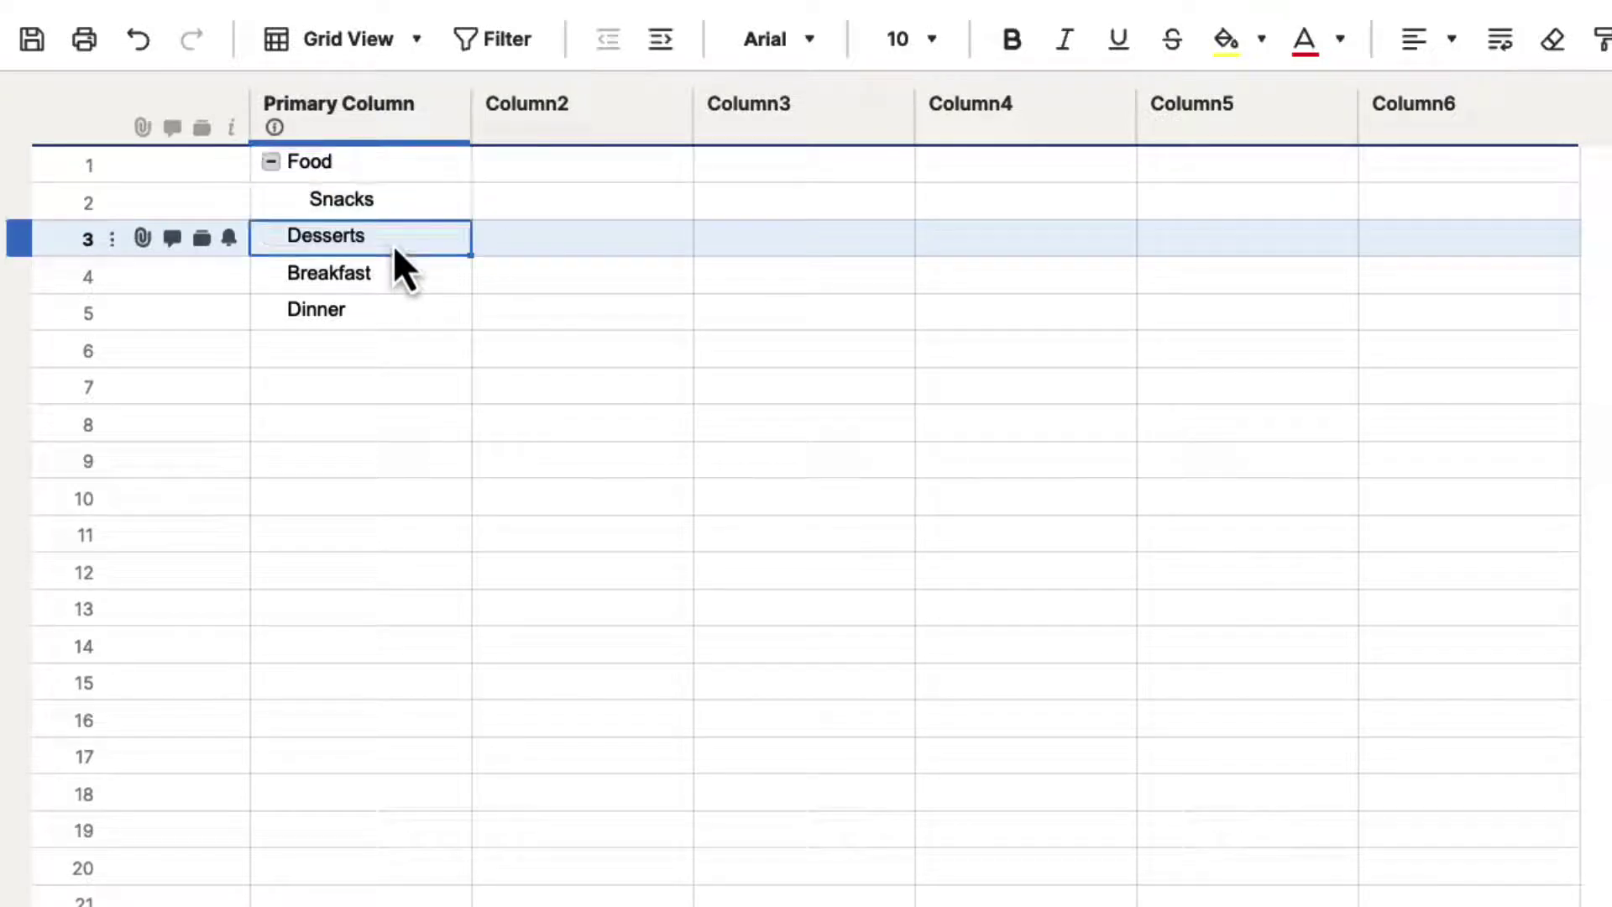
pyautogui.click(663, 48)
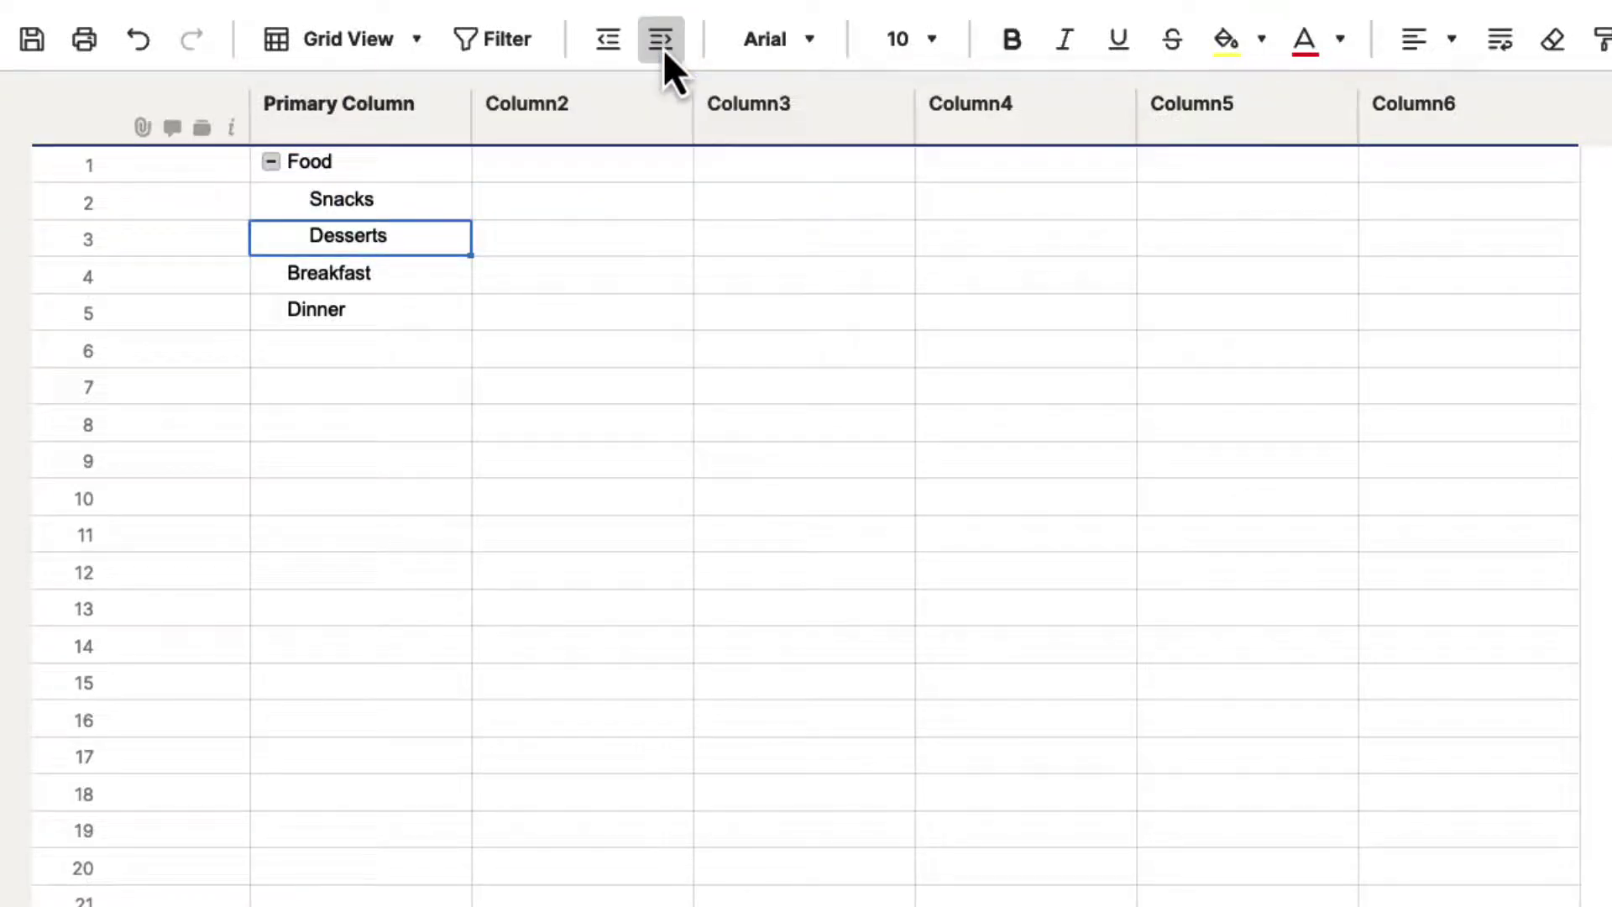
pyautogui.click(270, 167)
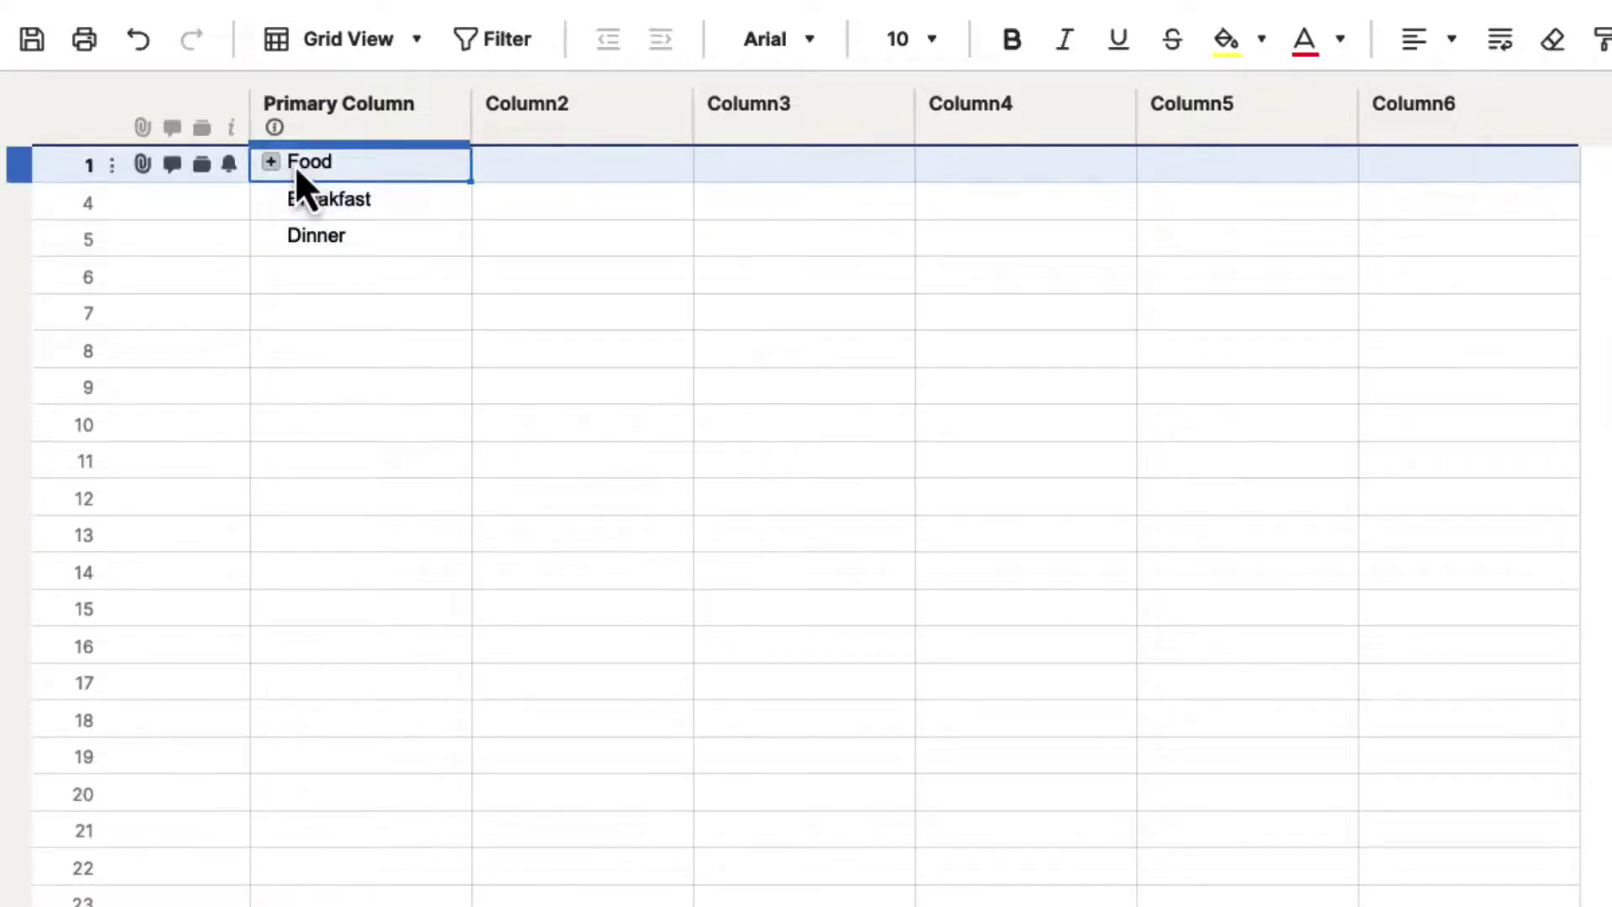
pyautogui.click(270, 165)
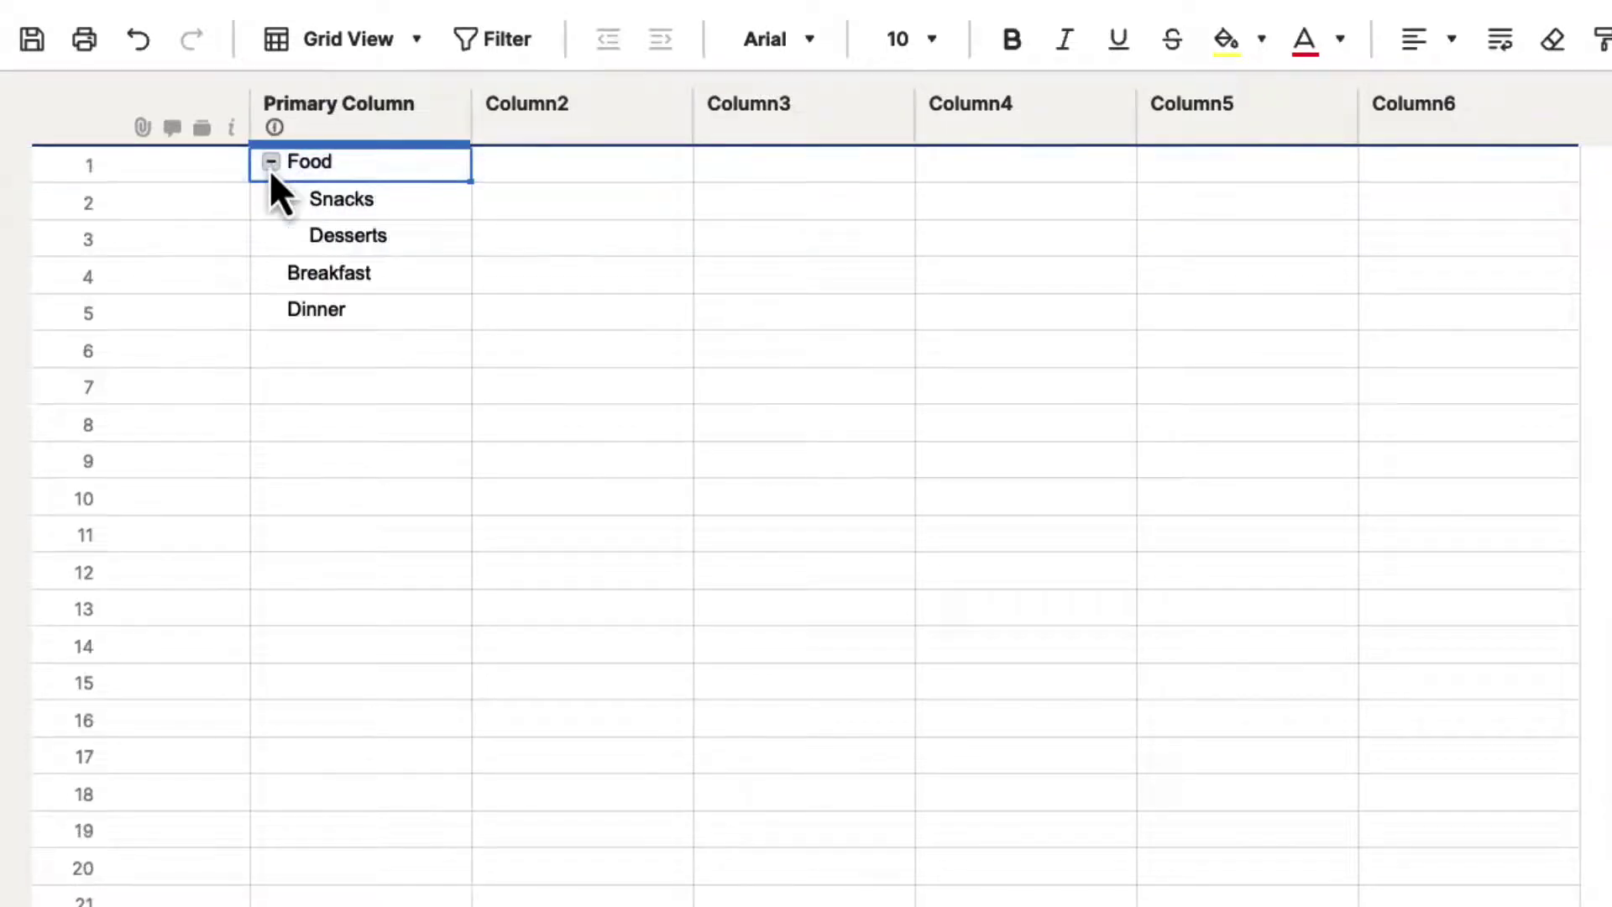
# - Indent Breakfast and Dinner together under Food, then collapse and expand Food
pyautogui.click(366, 271)
pyautogui.keyDown('shift'); pyautogui.click(412, 294); pyautogui.keyUp('shift')
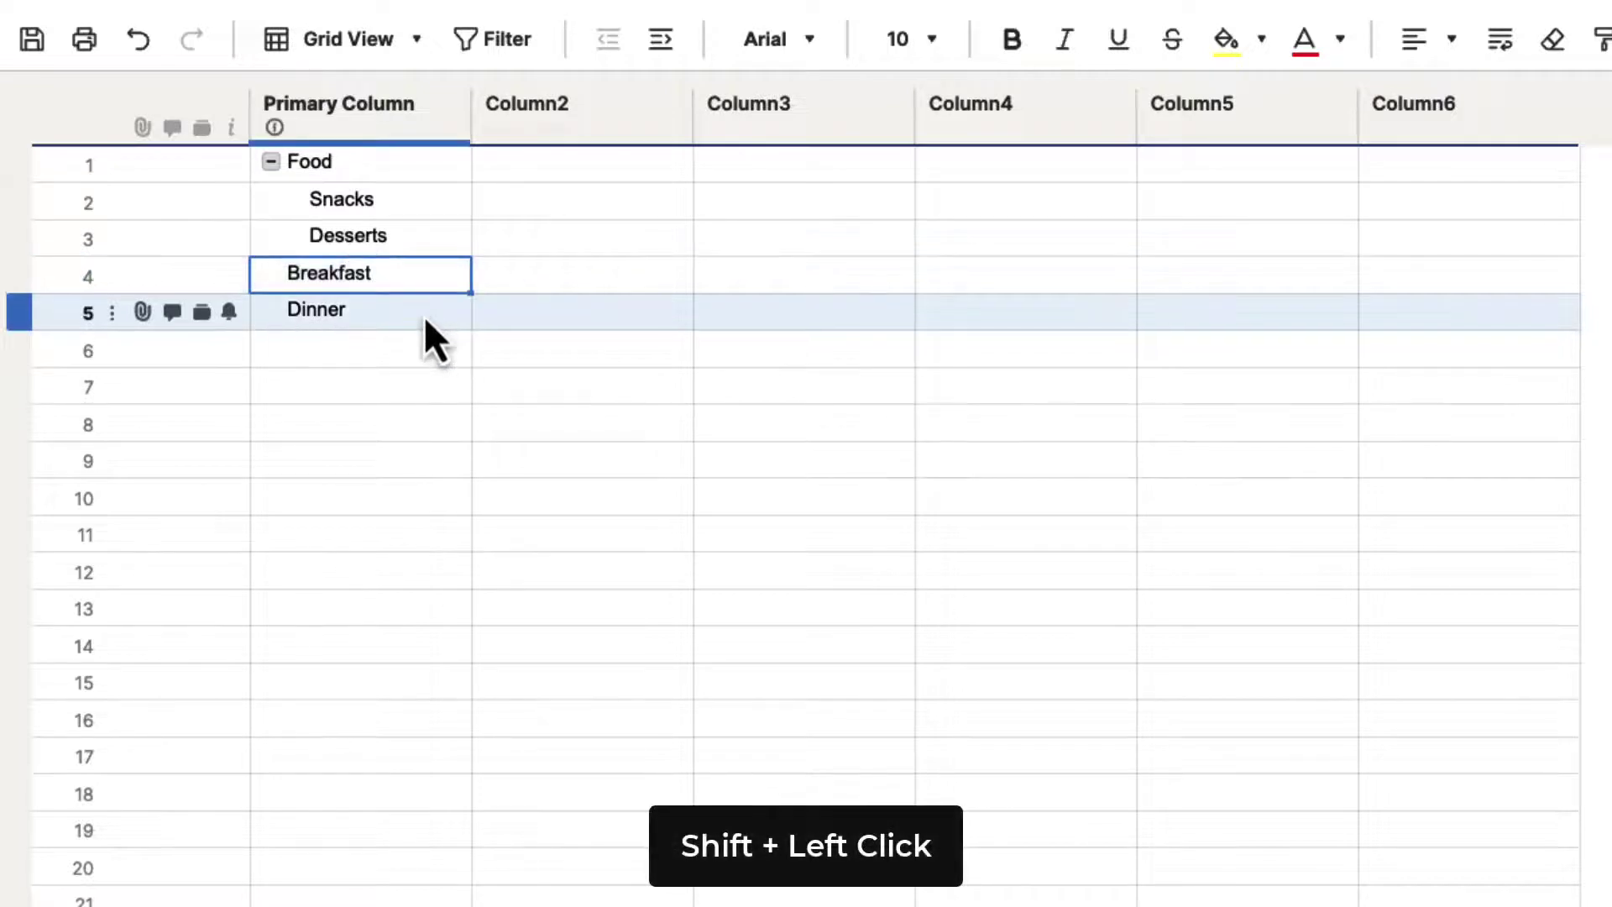
pyautogui.keyDown('shift'); pyautogui.click(424, 318); pyautogui.keyUp('shift')
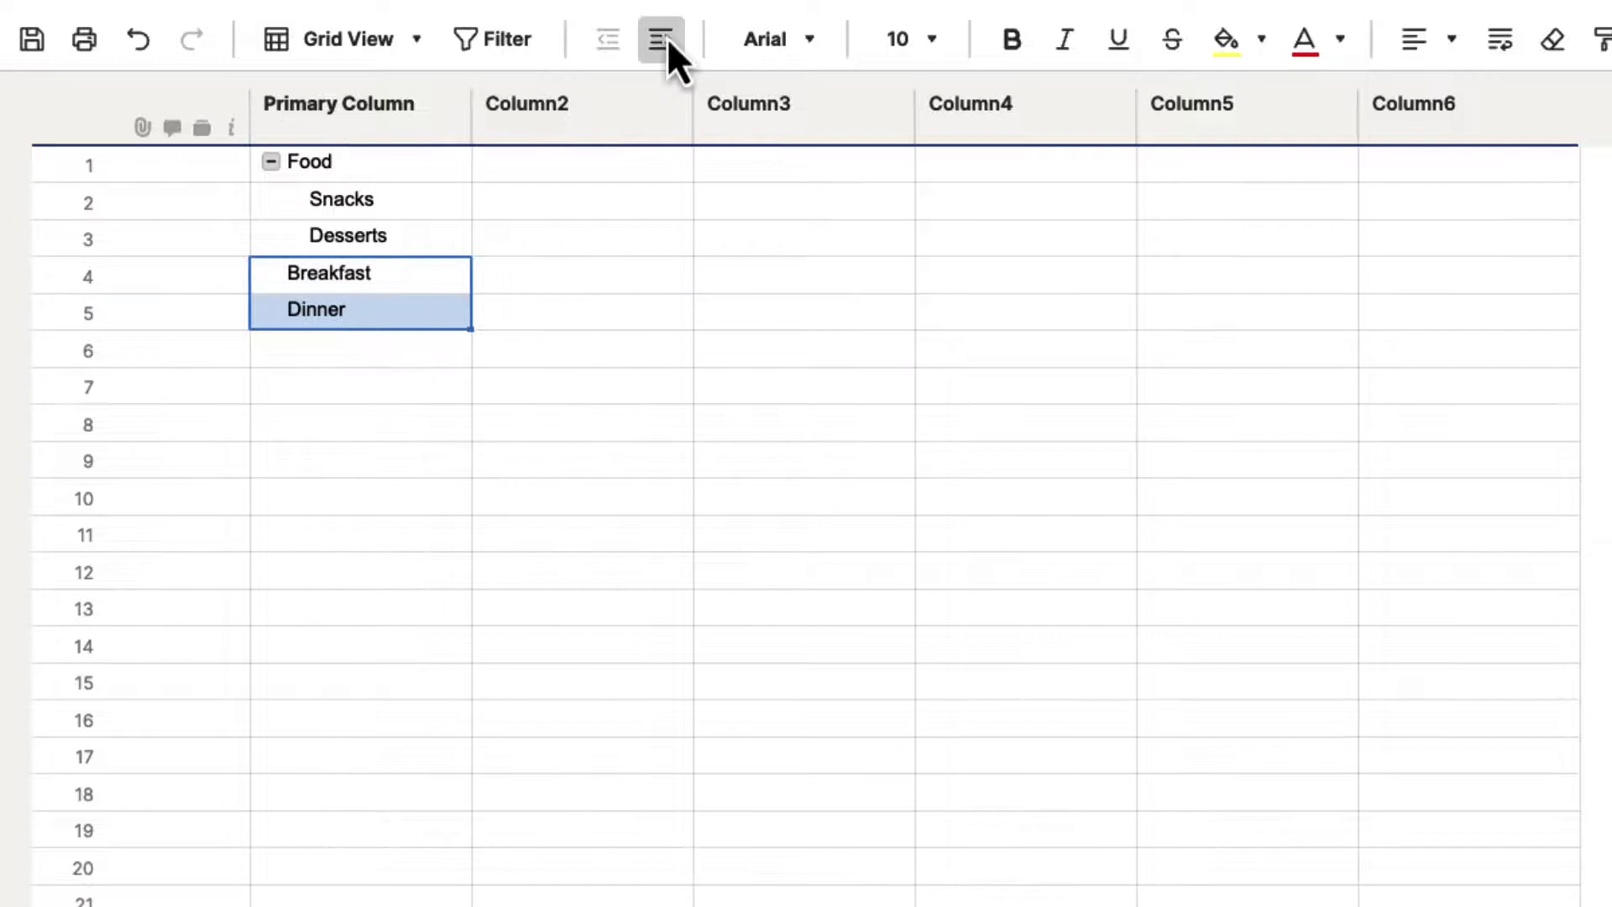
pyautogui.click(667, 38)
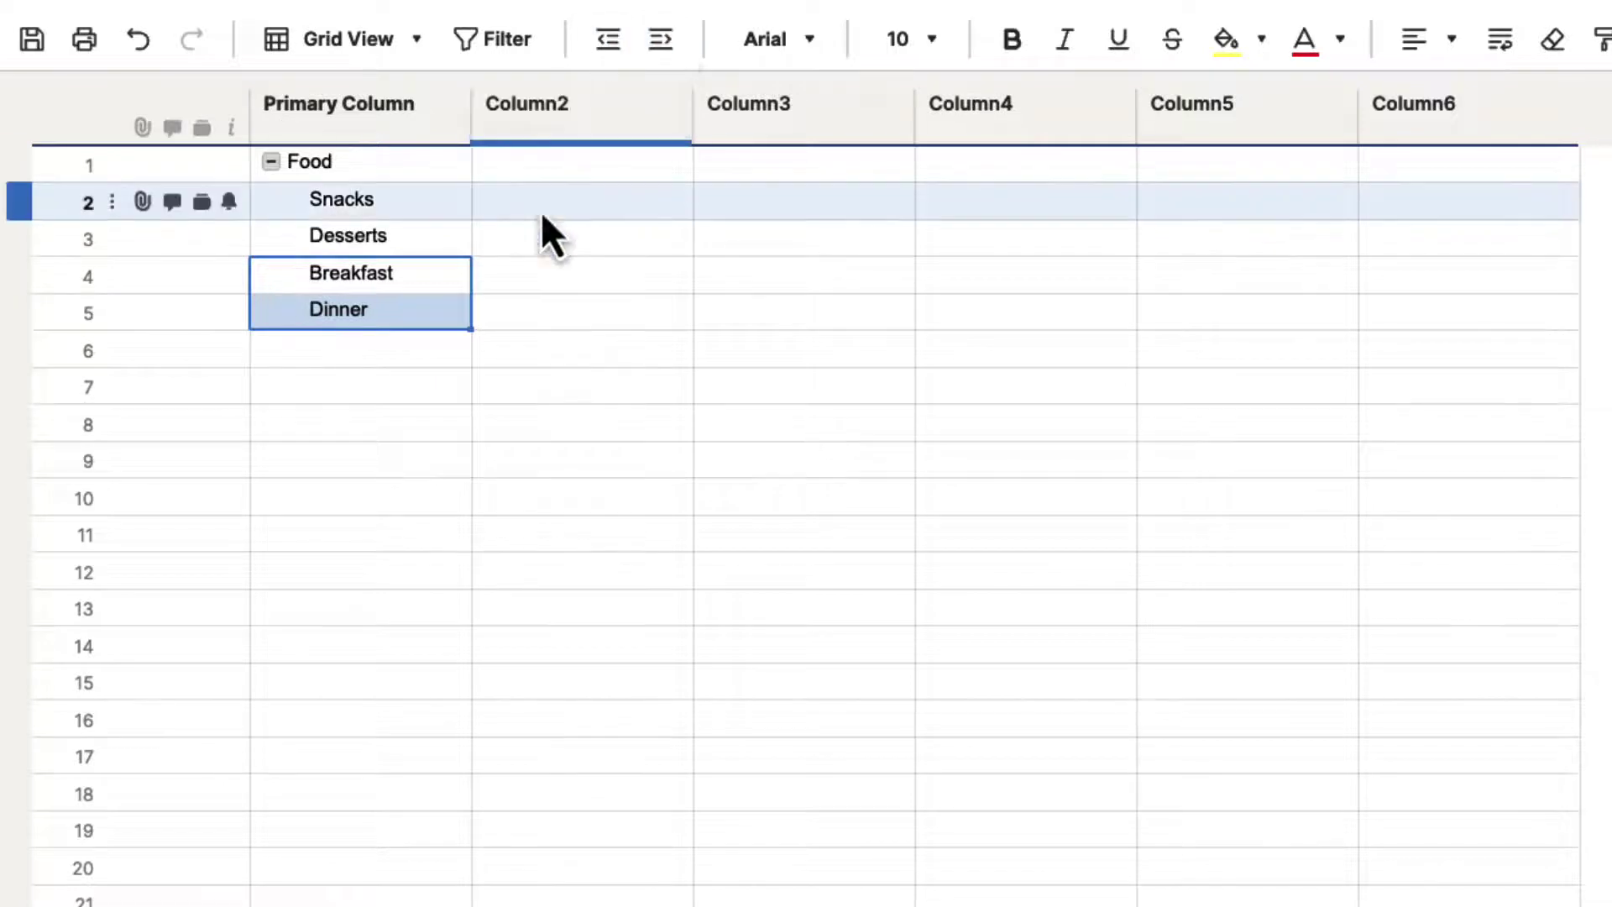
pyautogui.click(270, 162)
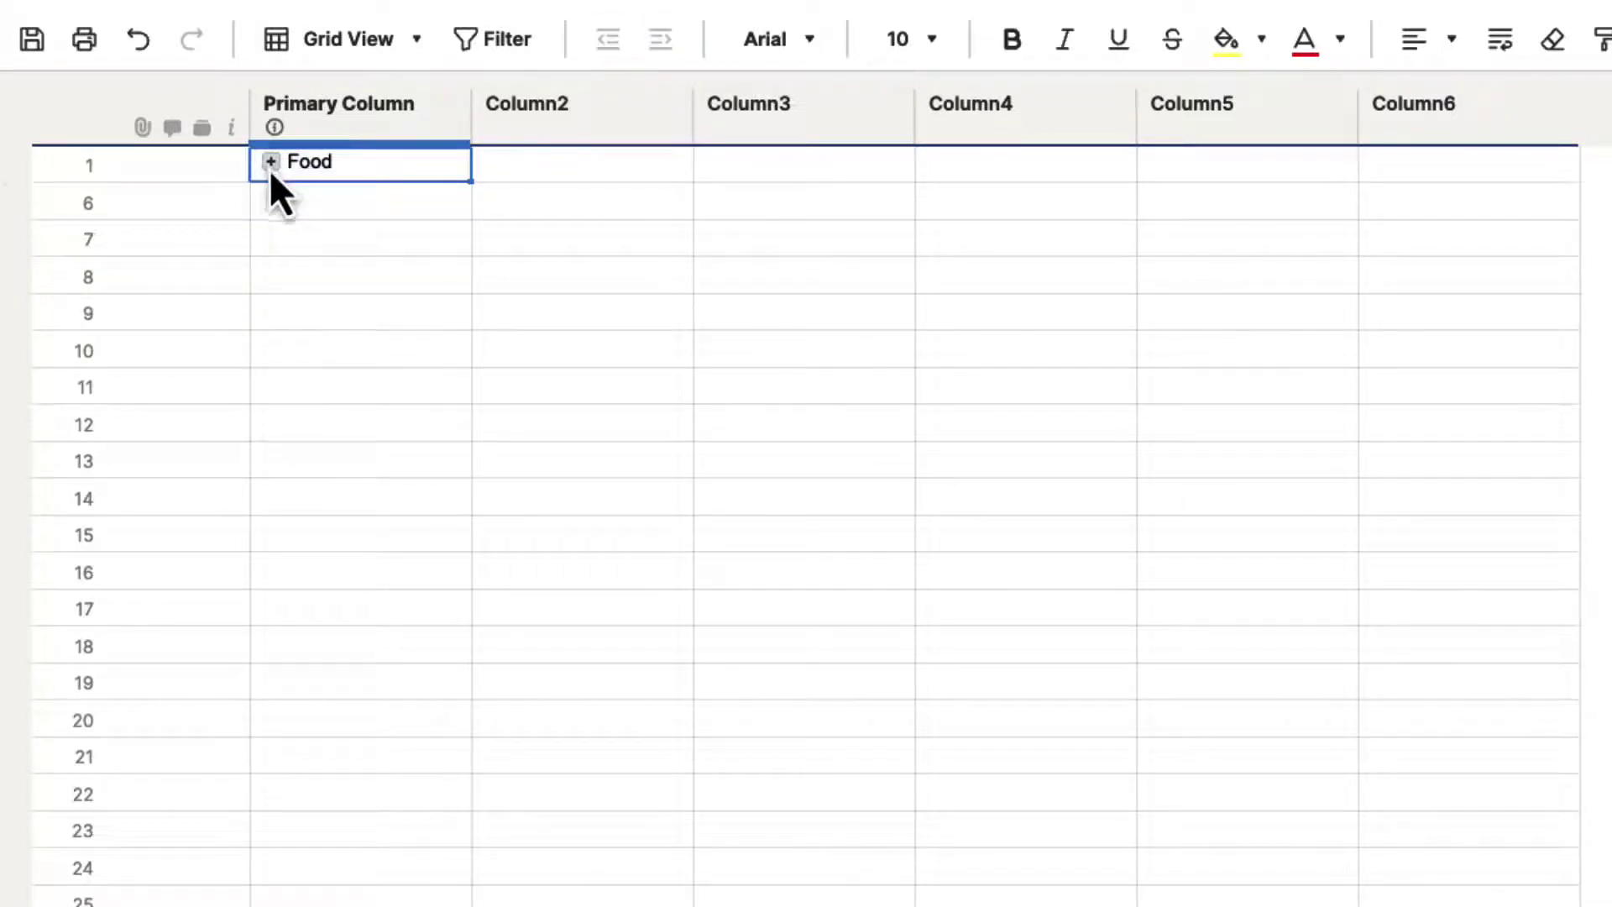
pyautogui.click(269, 164)
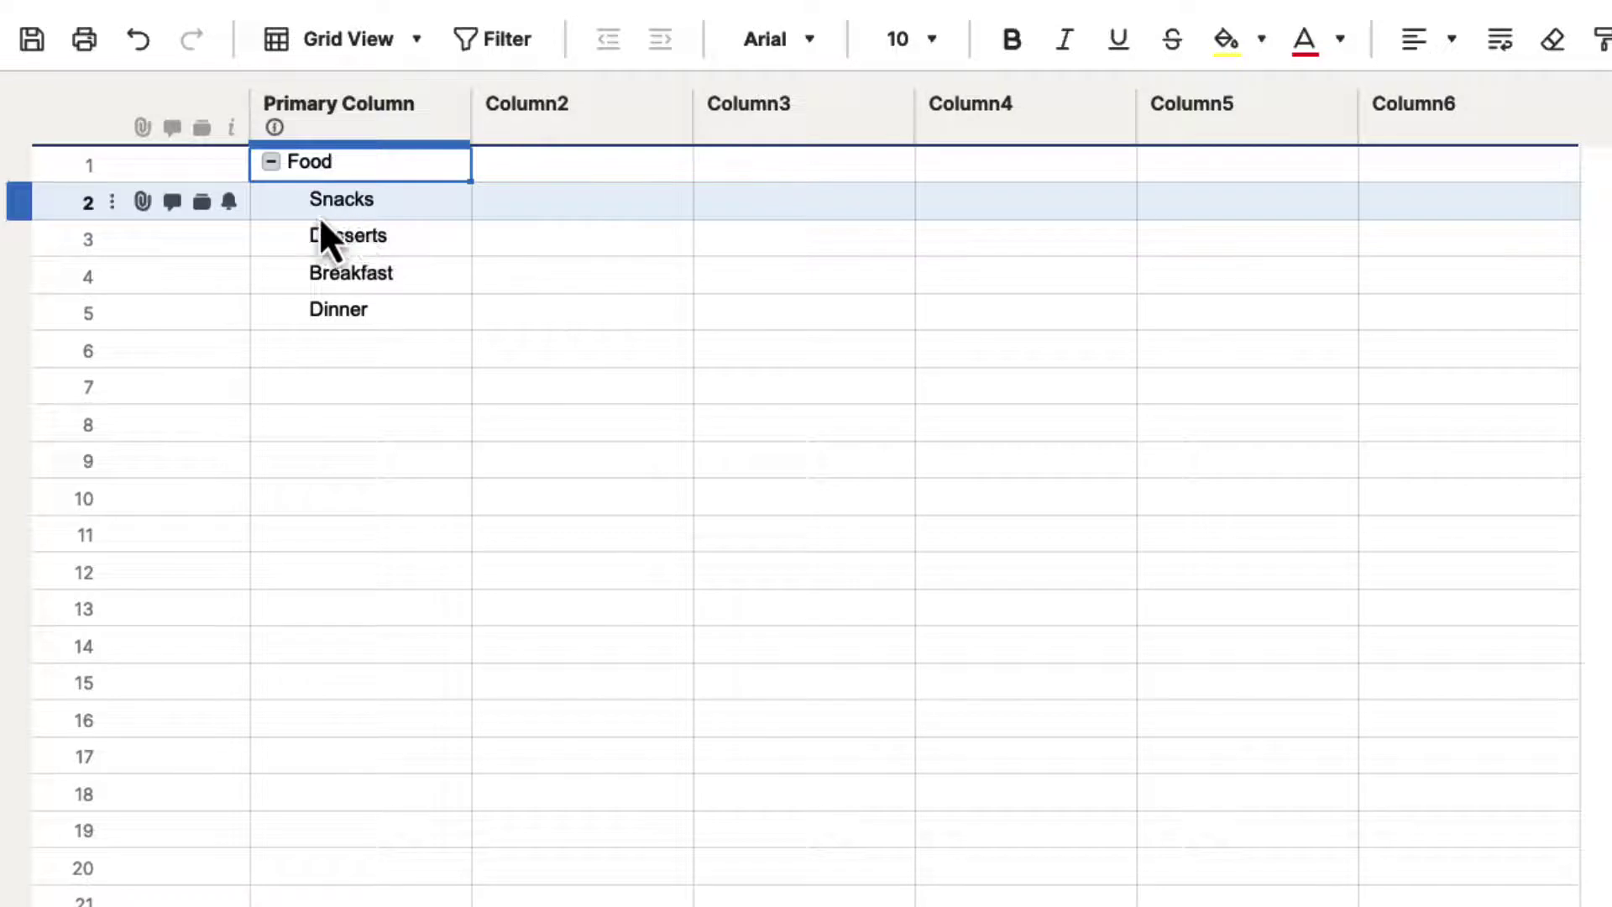
# - Insert three blank rows below Snacks as rows 3–5
pyautogui.click(112, 205)
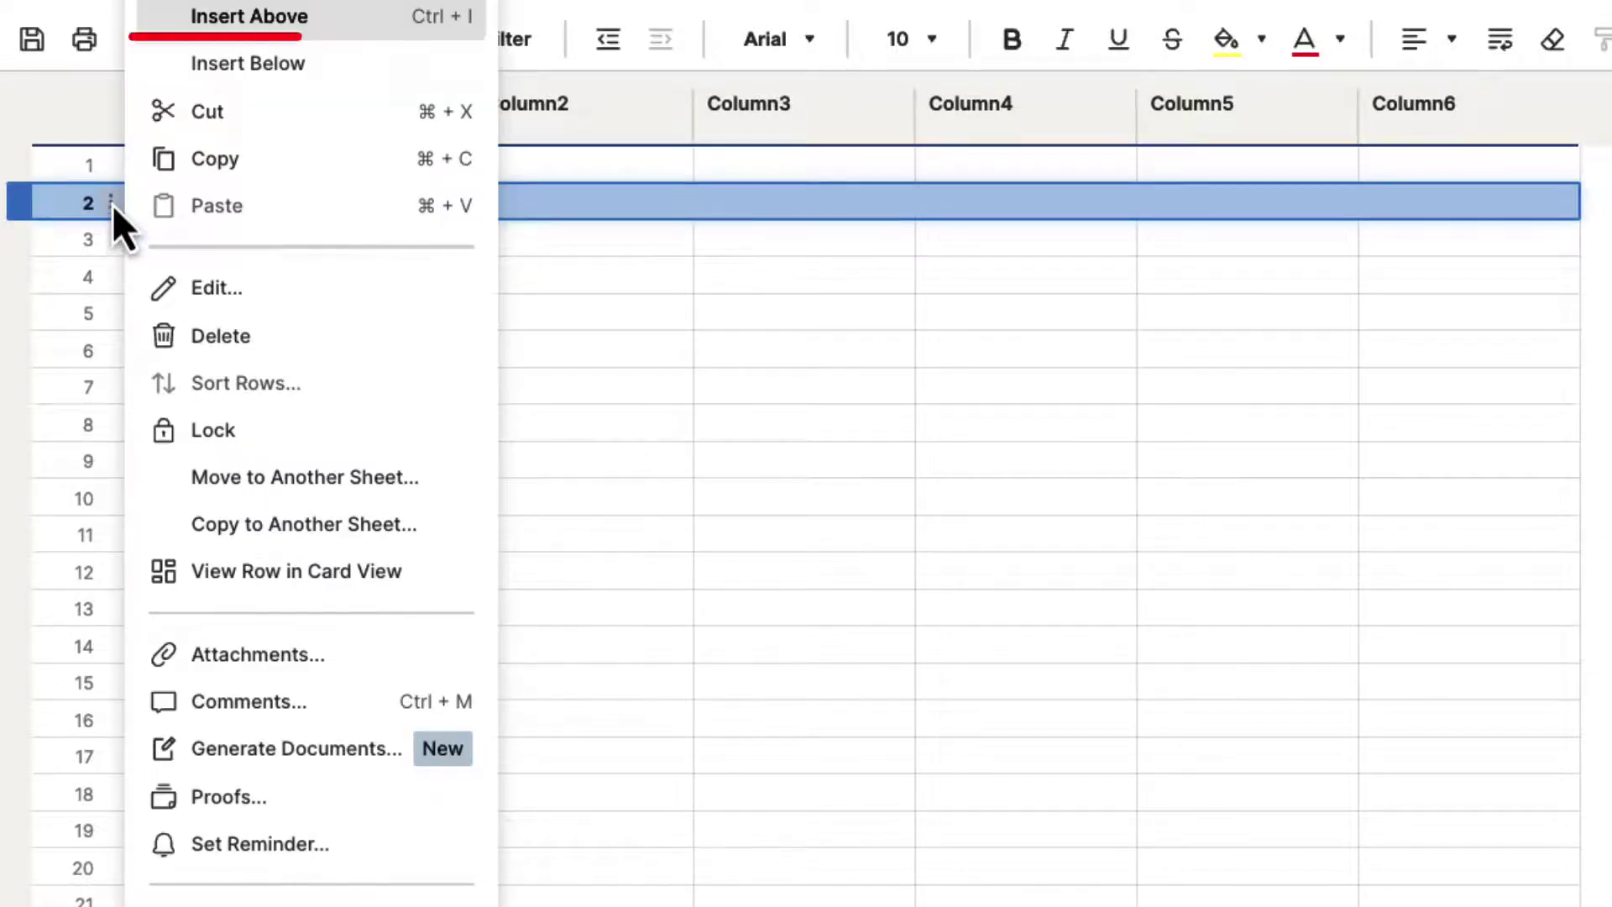
pyautogui.click(275, 78)
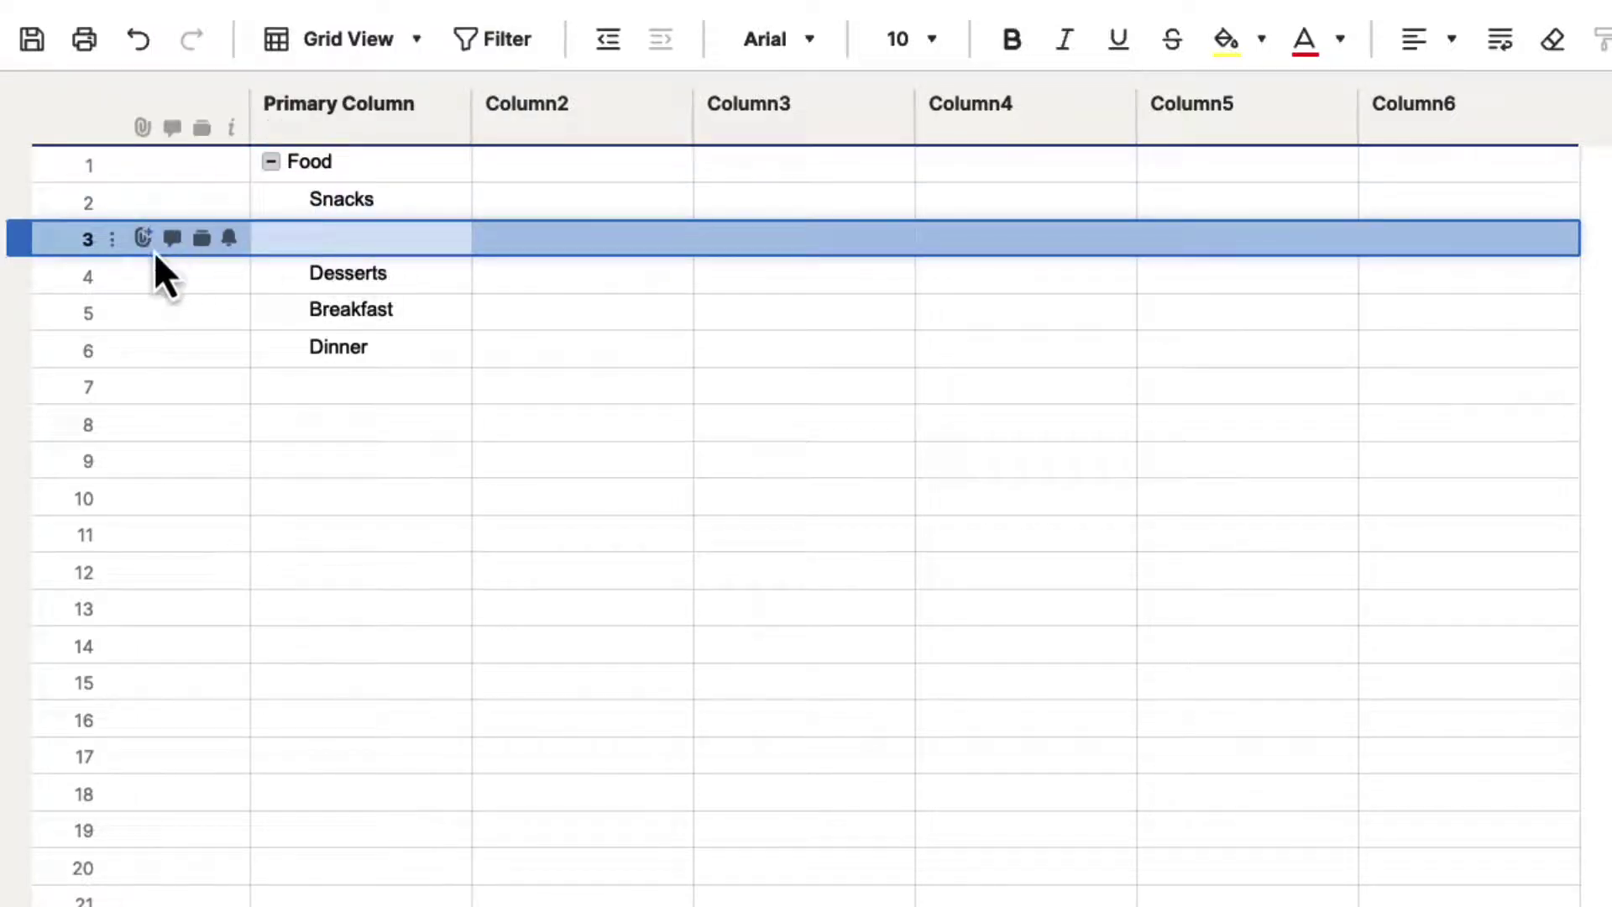
pyautogui.click(113, 240)
pyautogui.click(205, 77)
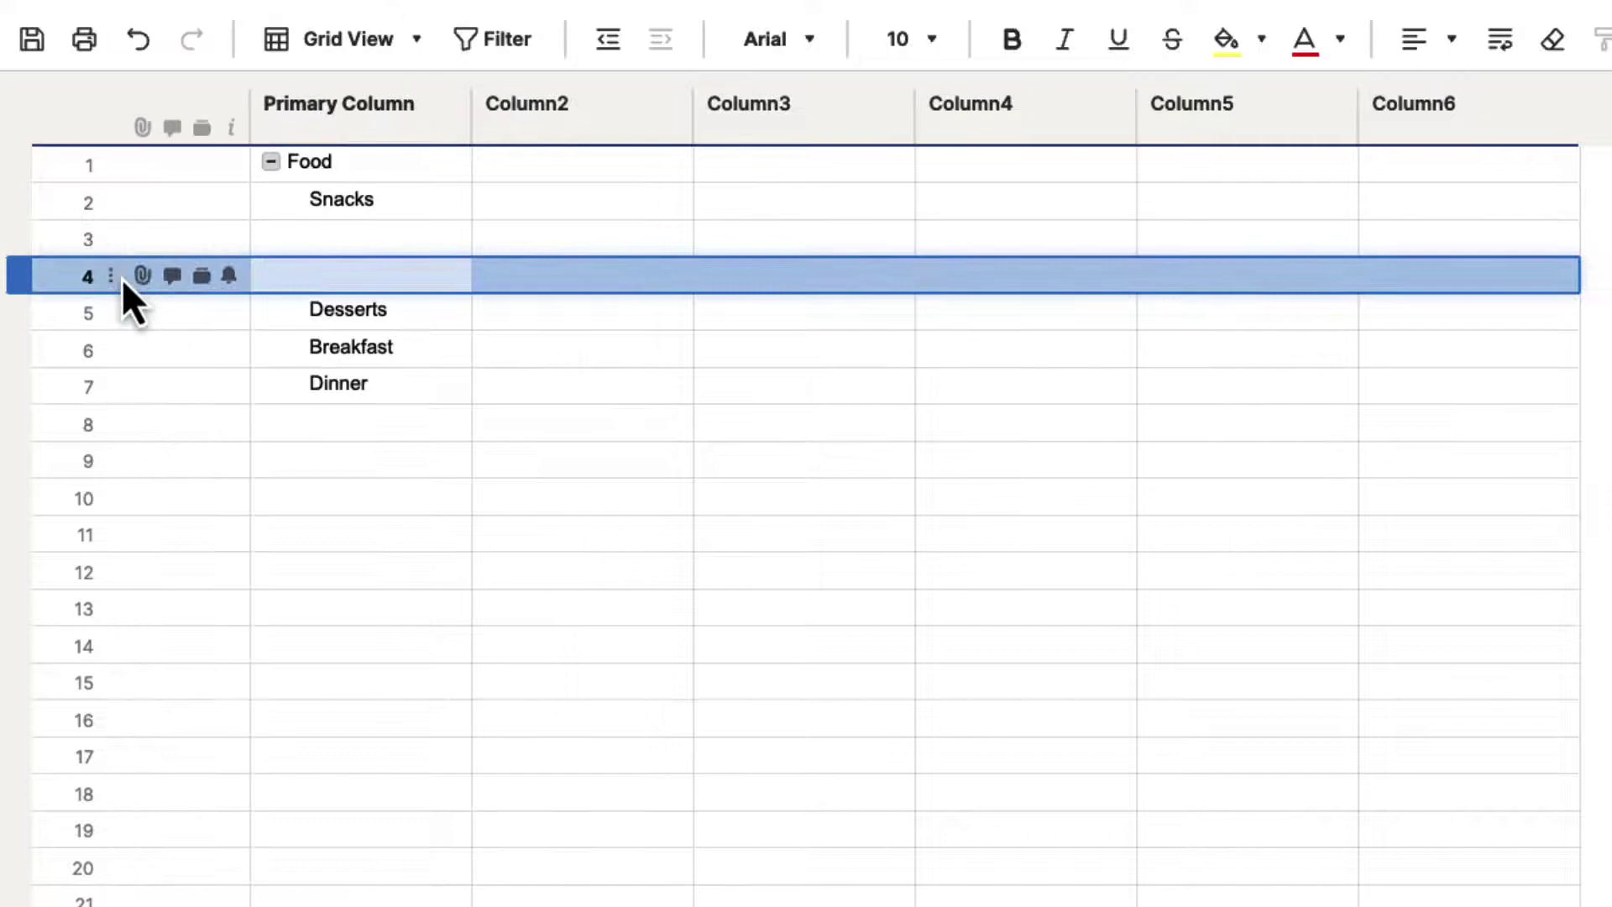
pyautogui.click(113, 279)
pyautogui.click(205, 79)
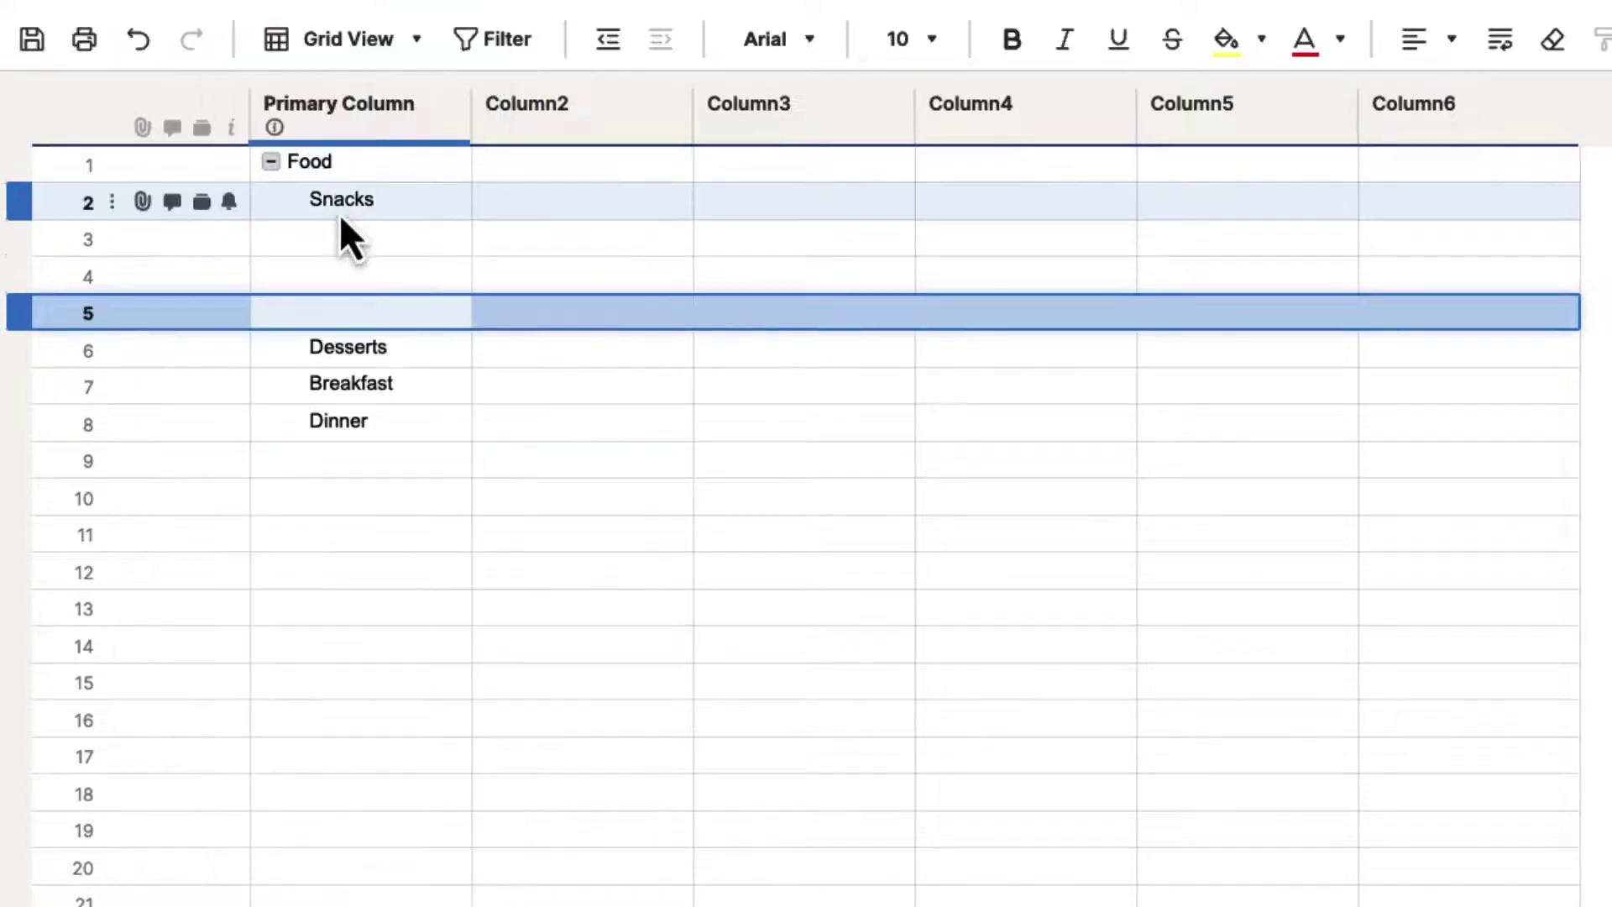
pyautogui.click(391, 246)
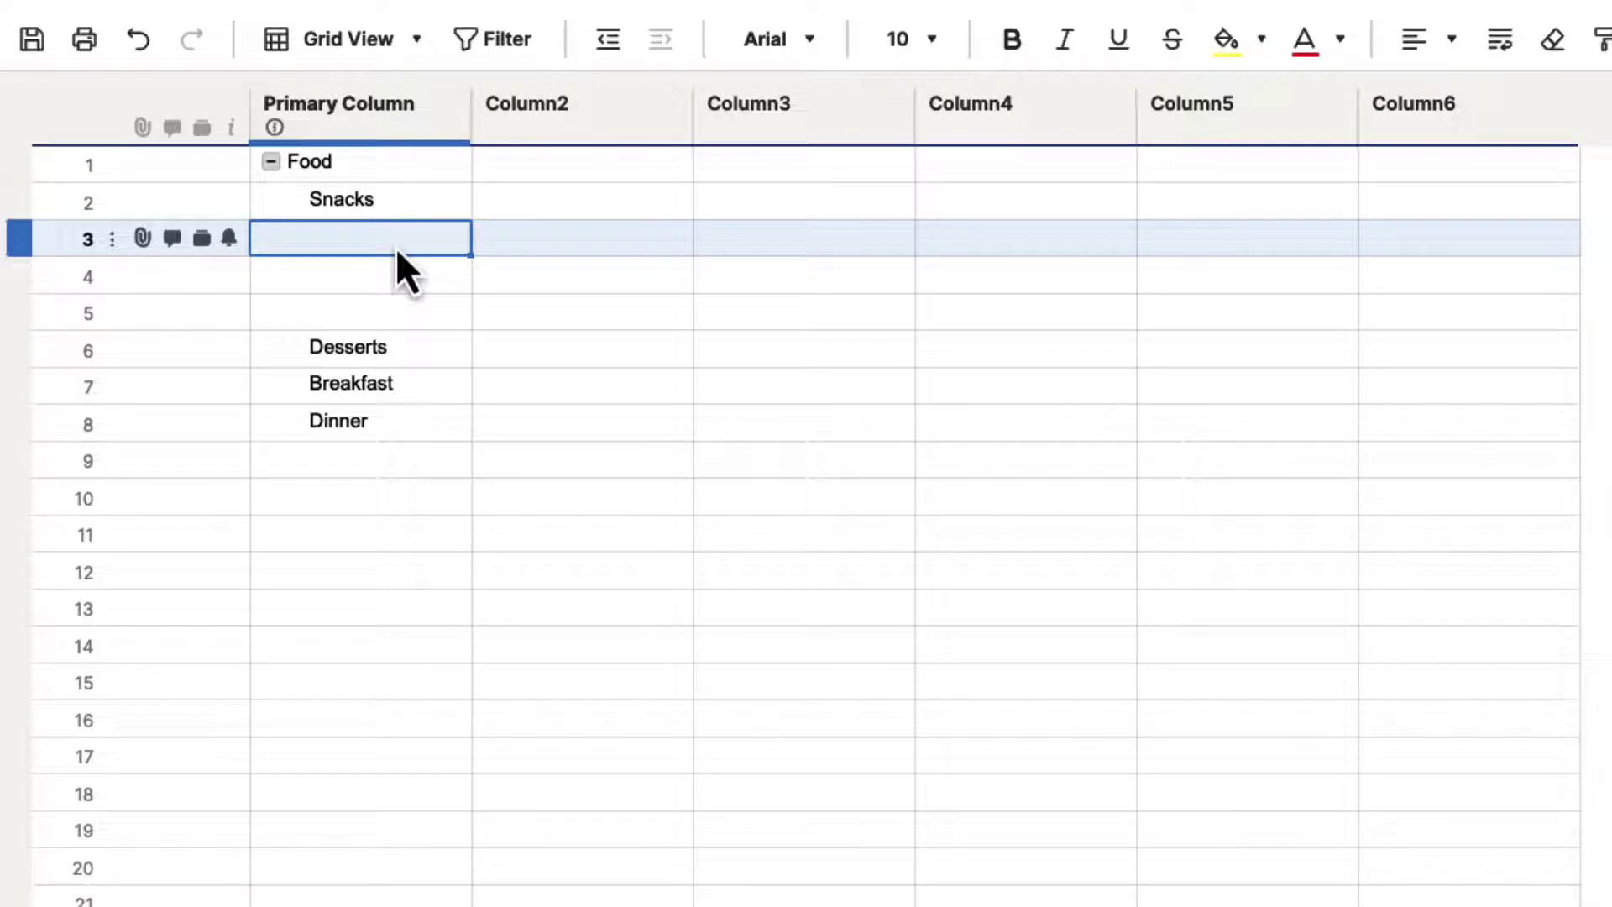
# - Enter Salad, Chips and Vegetables in rows 3–5 of the Primary Column
pyautogui.write('Sala')
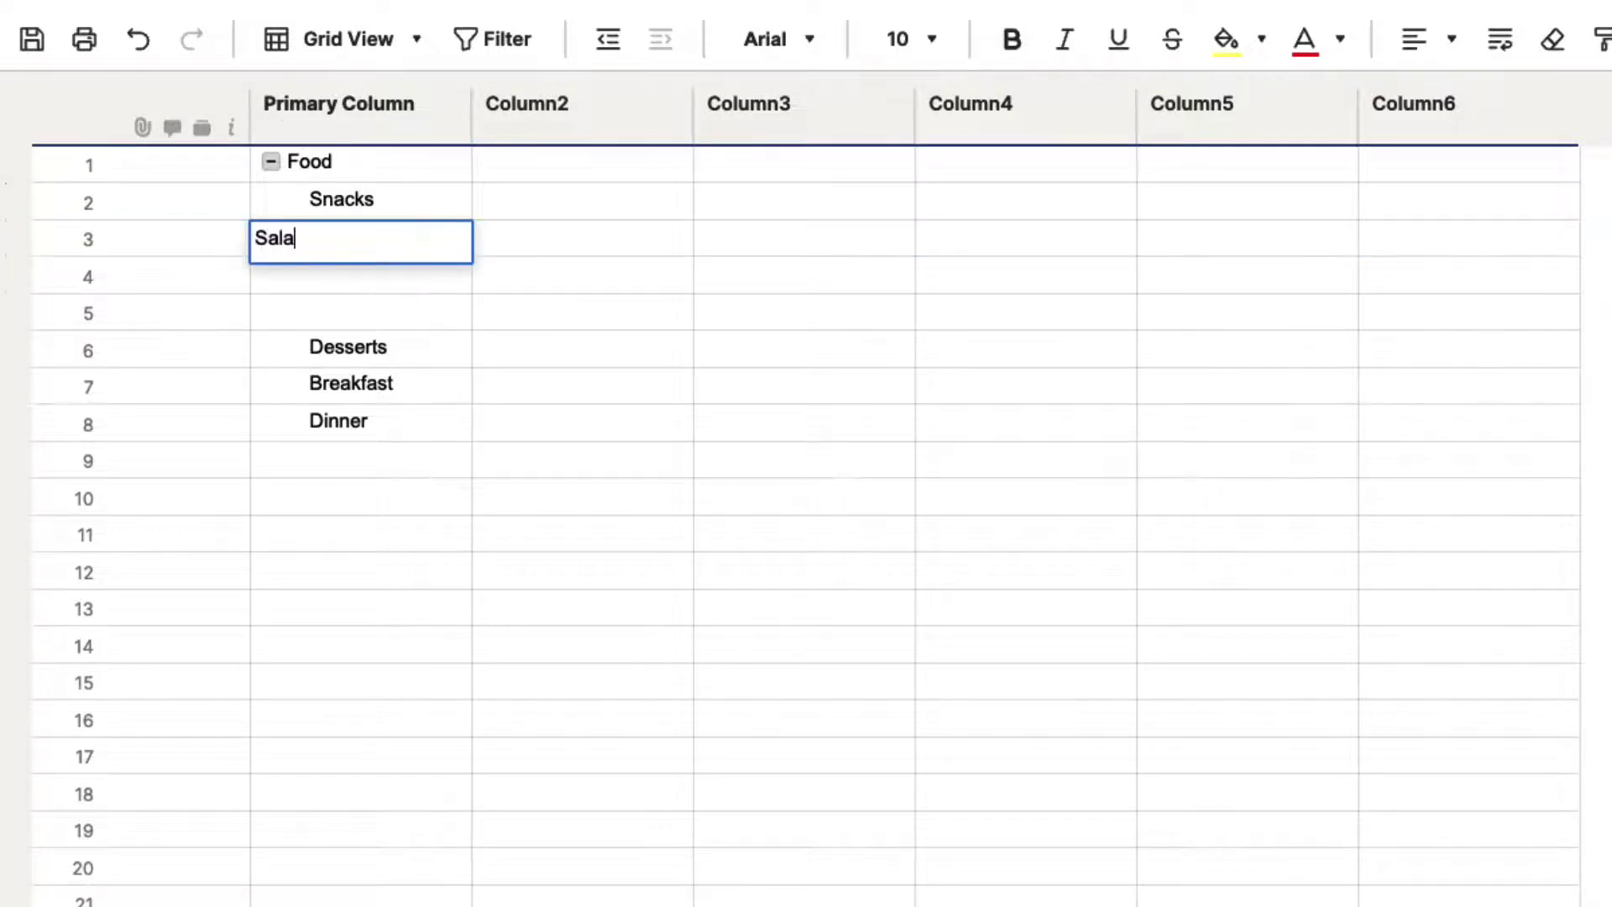
pyautogui.write('d')
pyautogui.press('Return')
pyautogui.write('Chips')
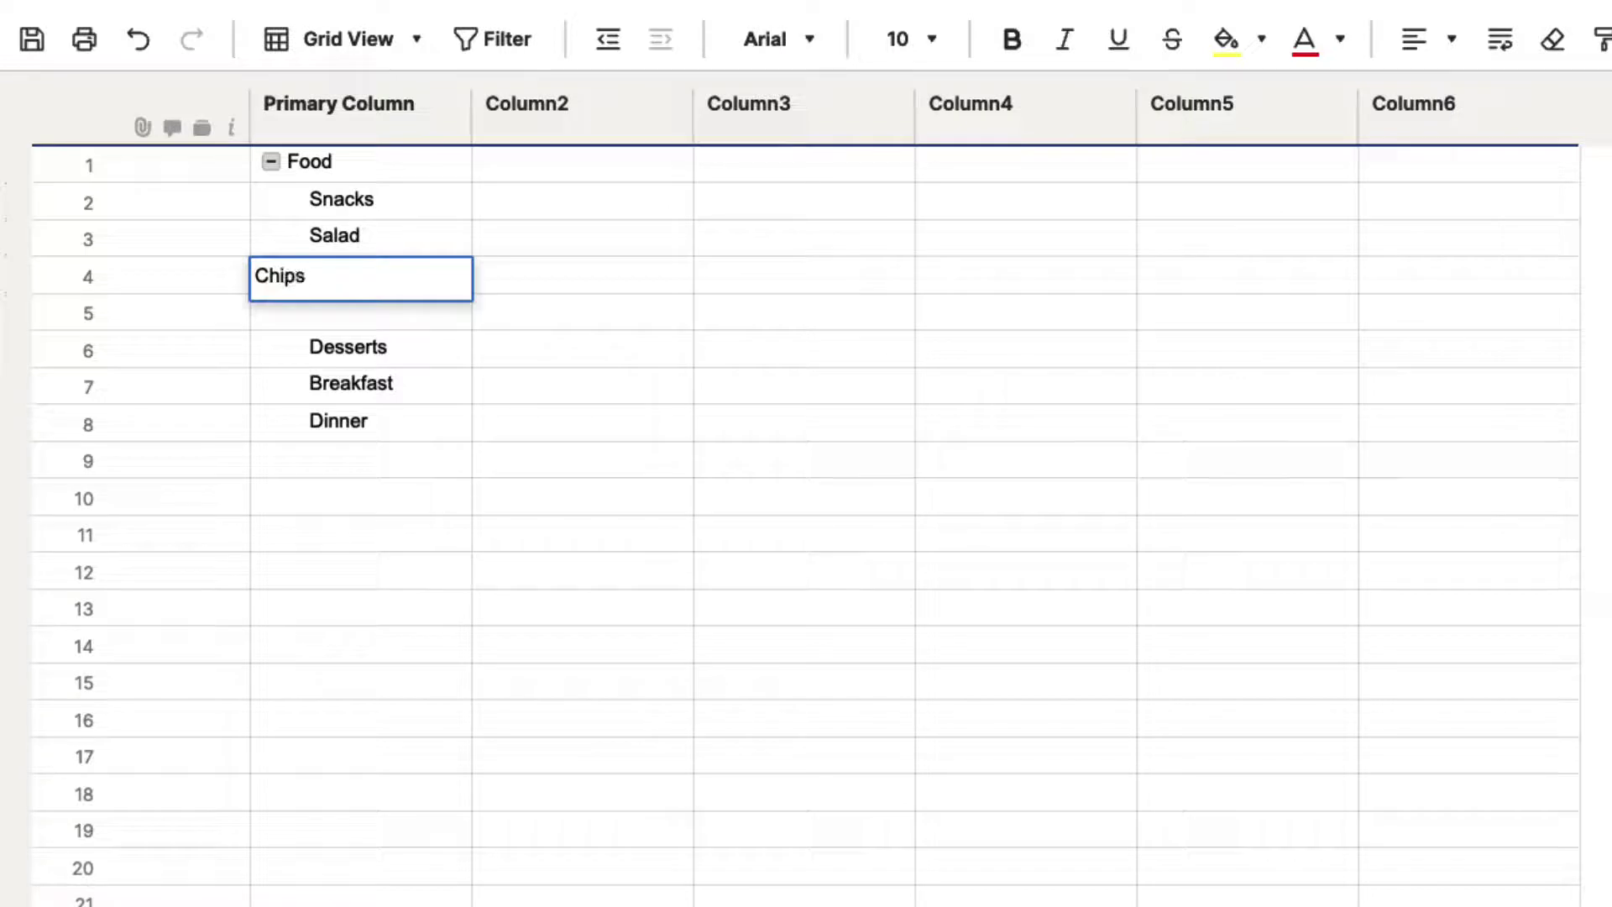
pyautogui.press('Return')
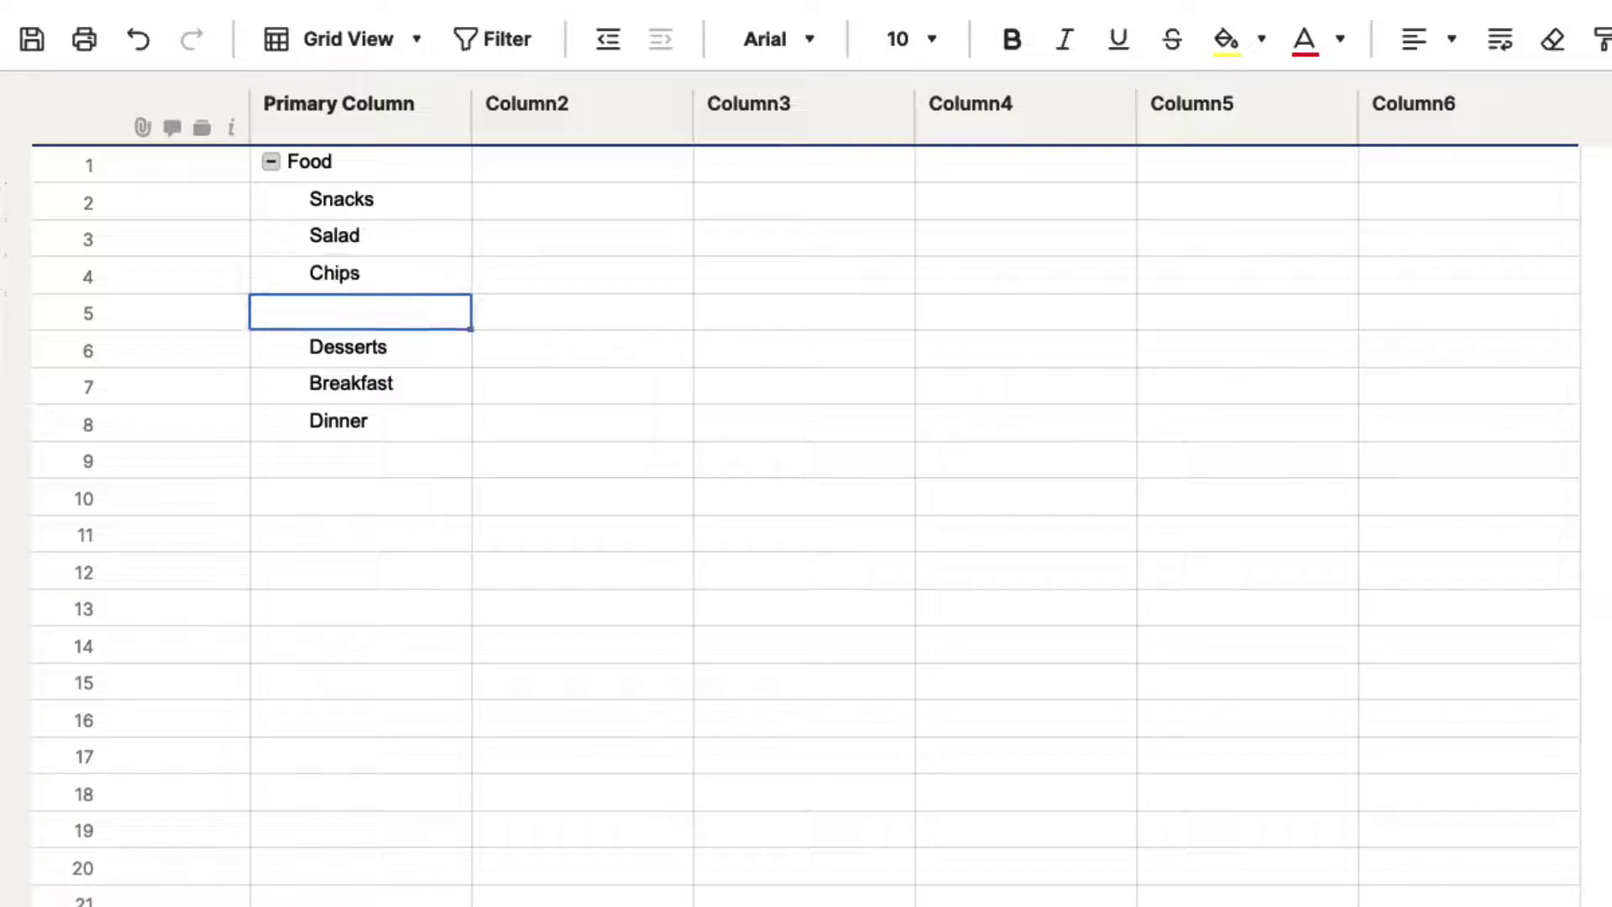
pyautogui.write('Vegetables')
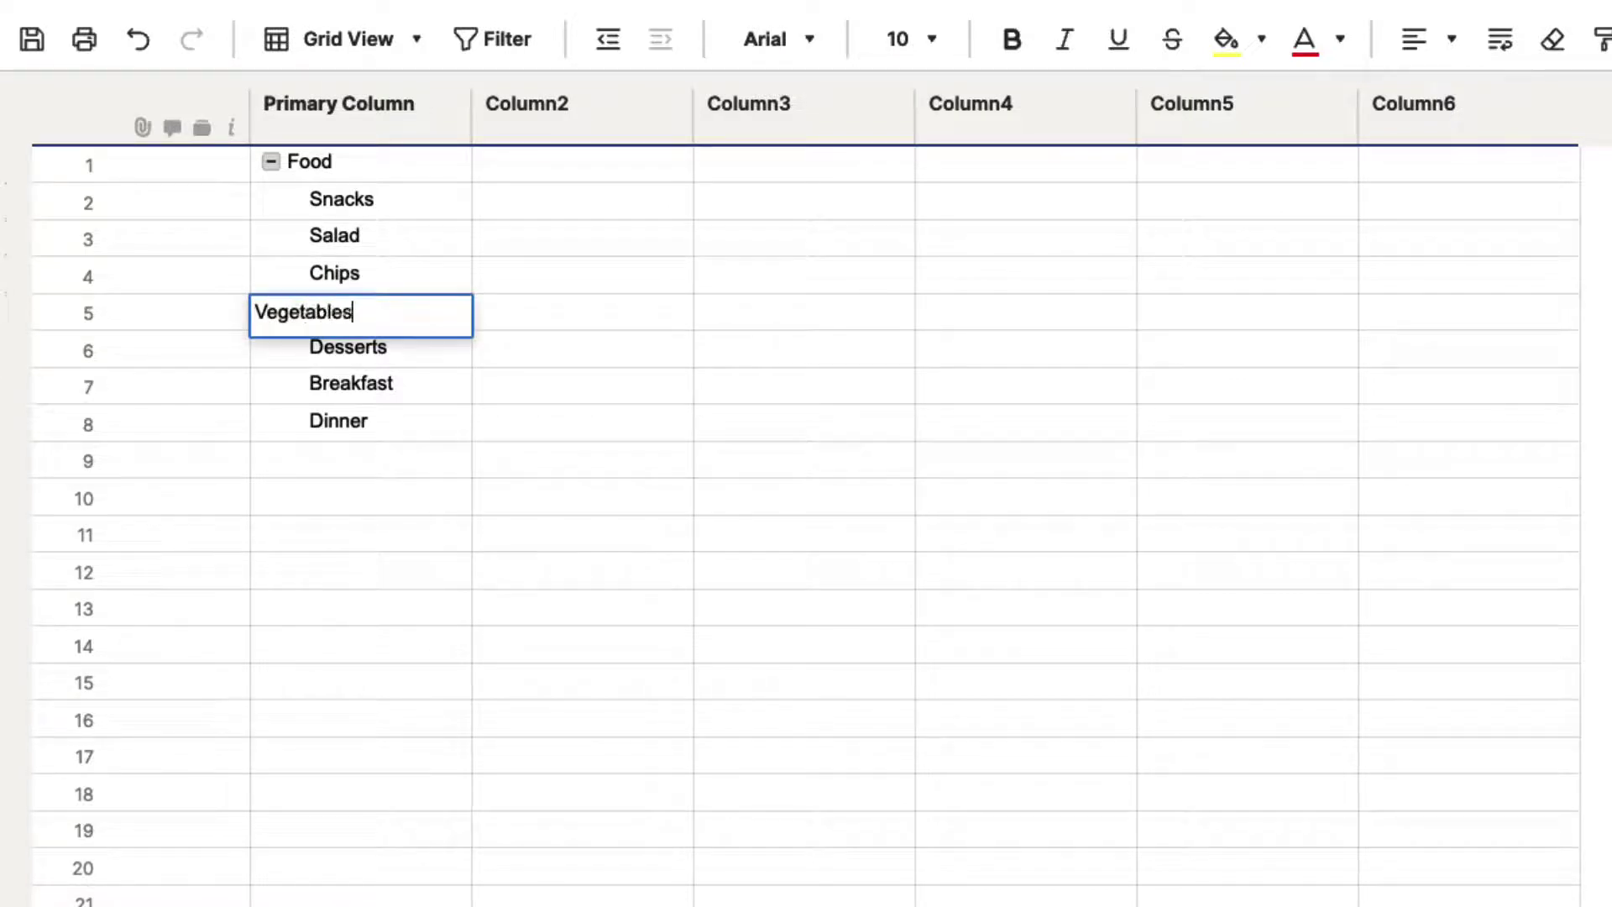
pyautogui.press('Tab')
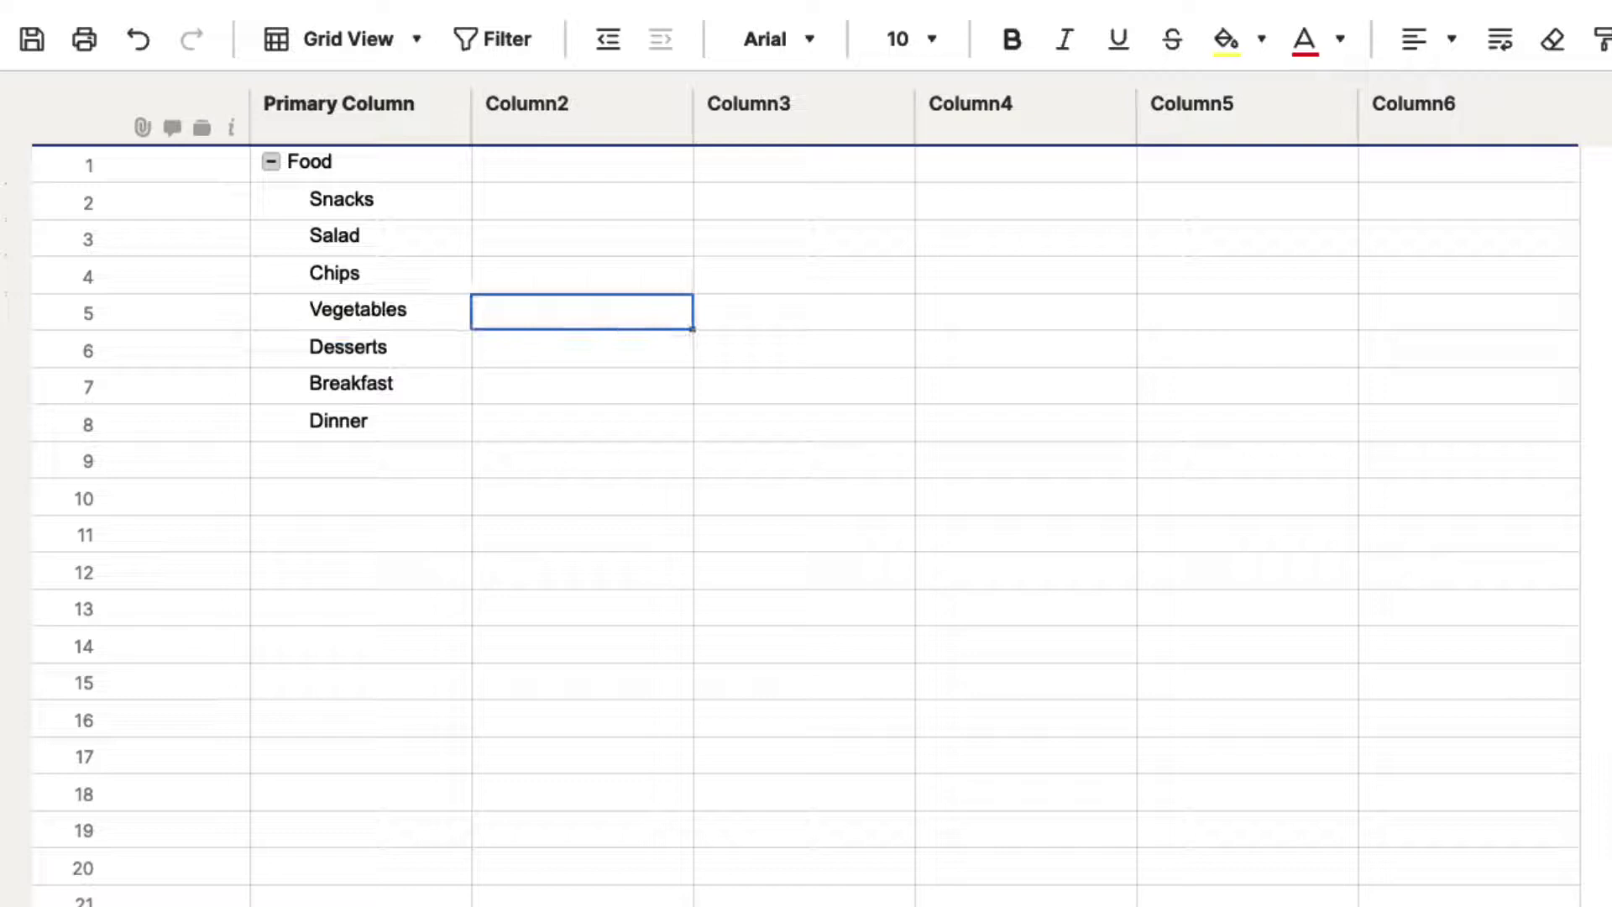
pyautogui.hotkey('shift', 'Tab')
# - Select the Salad, Chips and Vegetables cells together
pyautogui.press('Up')
pyautogui.press('Up')
pyautogui.press('Up')
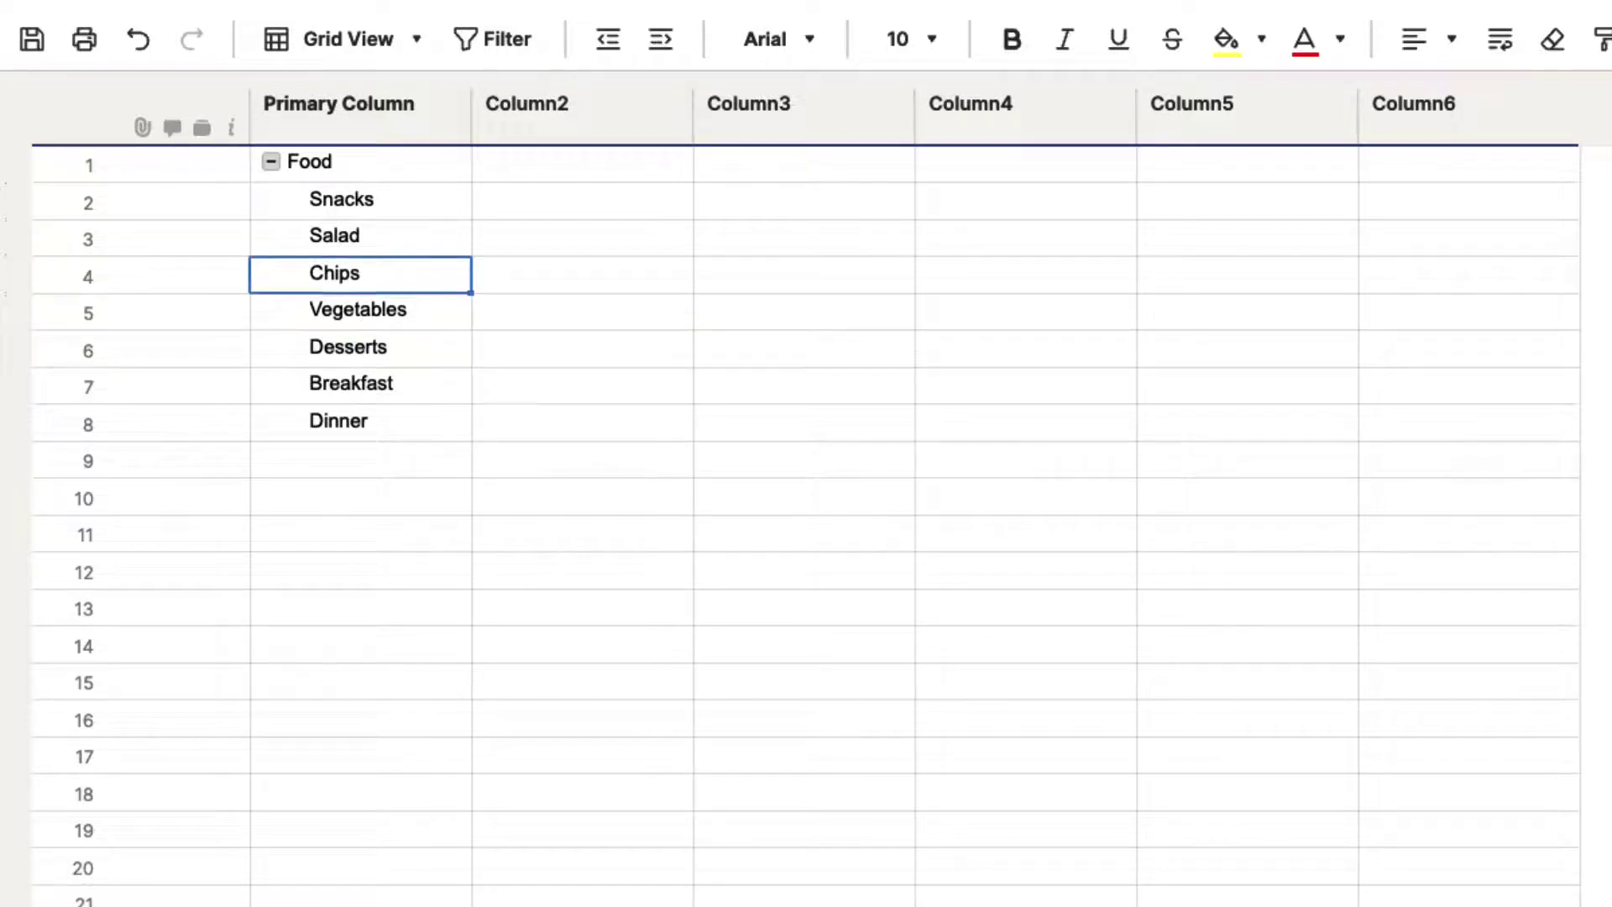
pyautogui.press('Down')
pyautogui.press('Down')
pyautogui.press('Down')
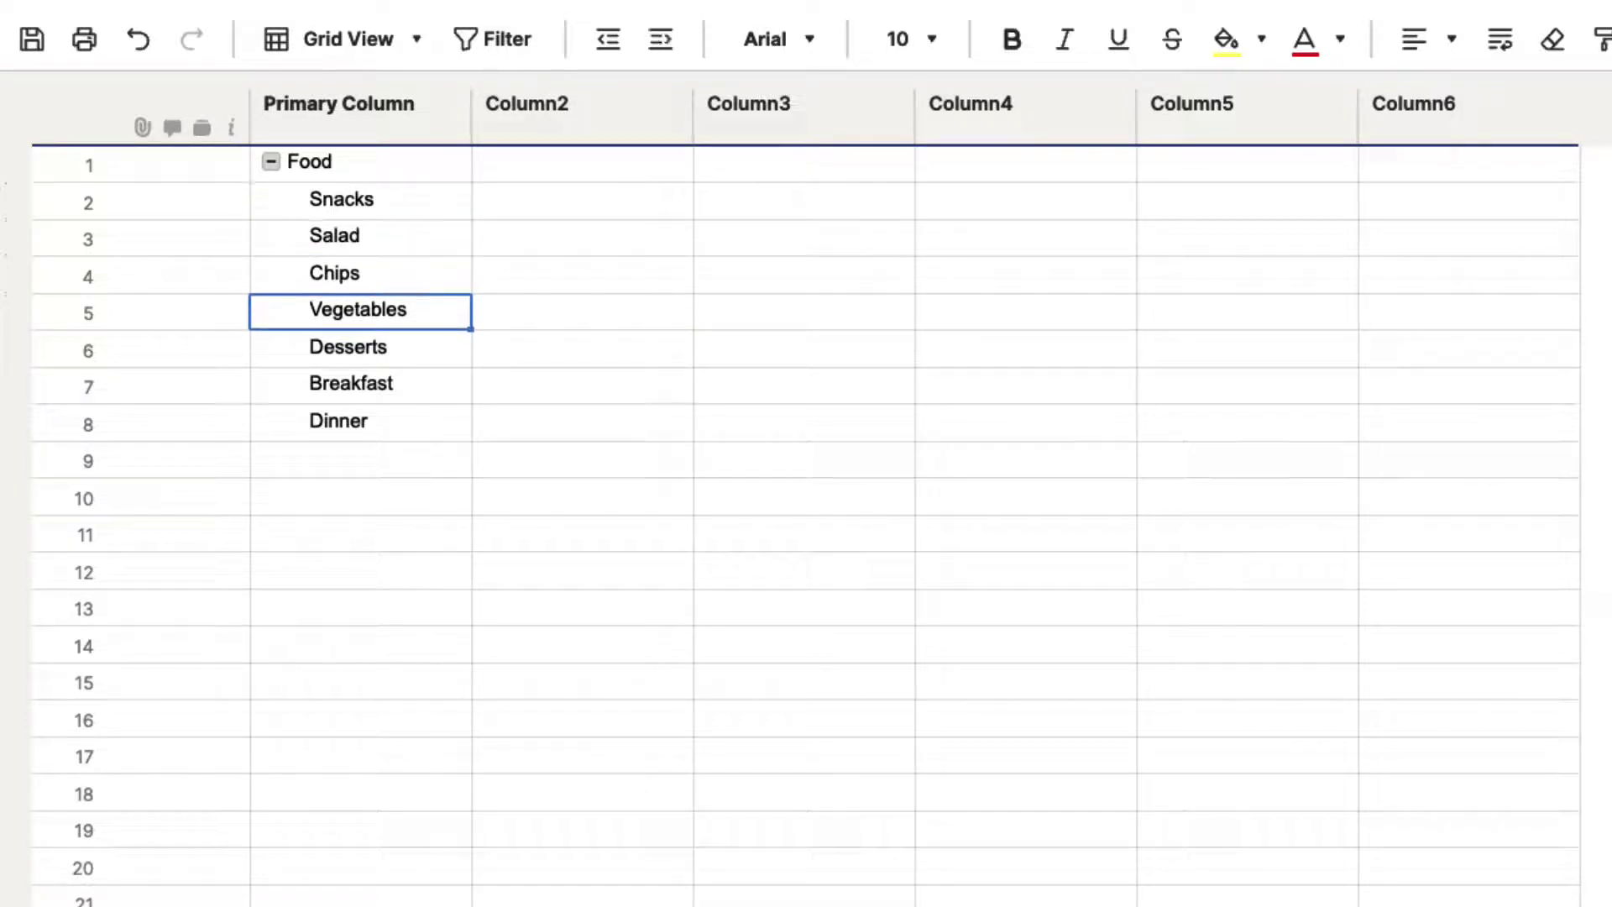
pyautogui.press('Up')
pyautogui.press('Up')
pyautogui.press('Up')
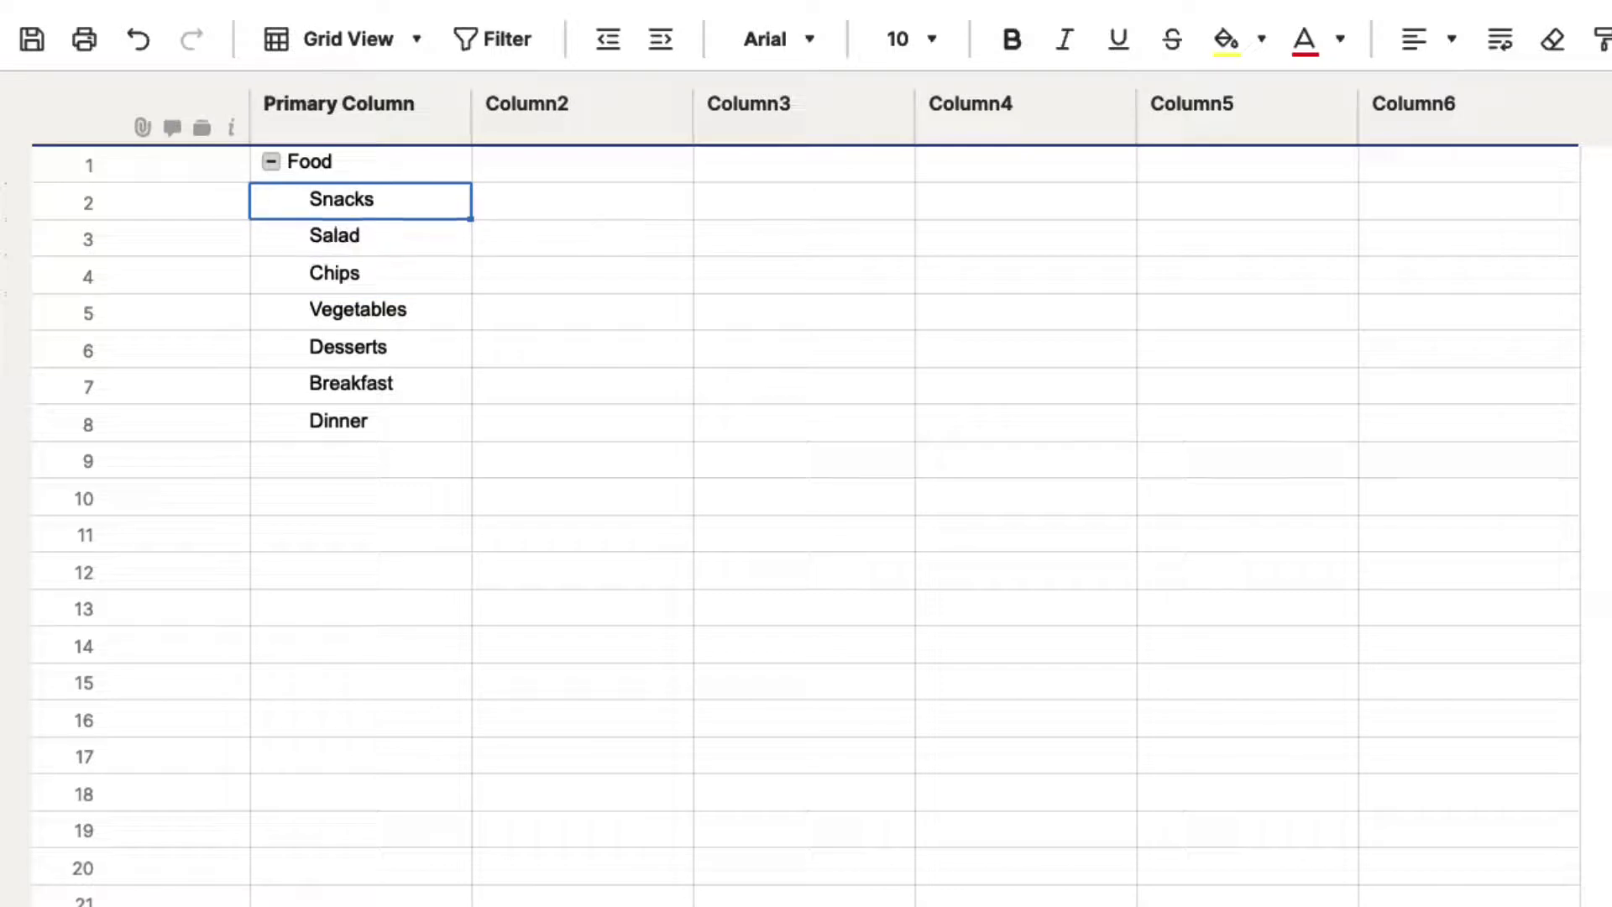
pyautogui.press('Down')
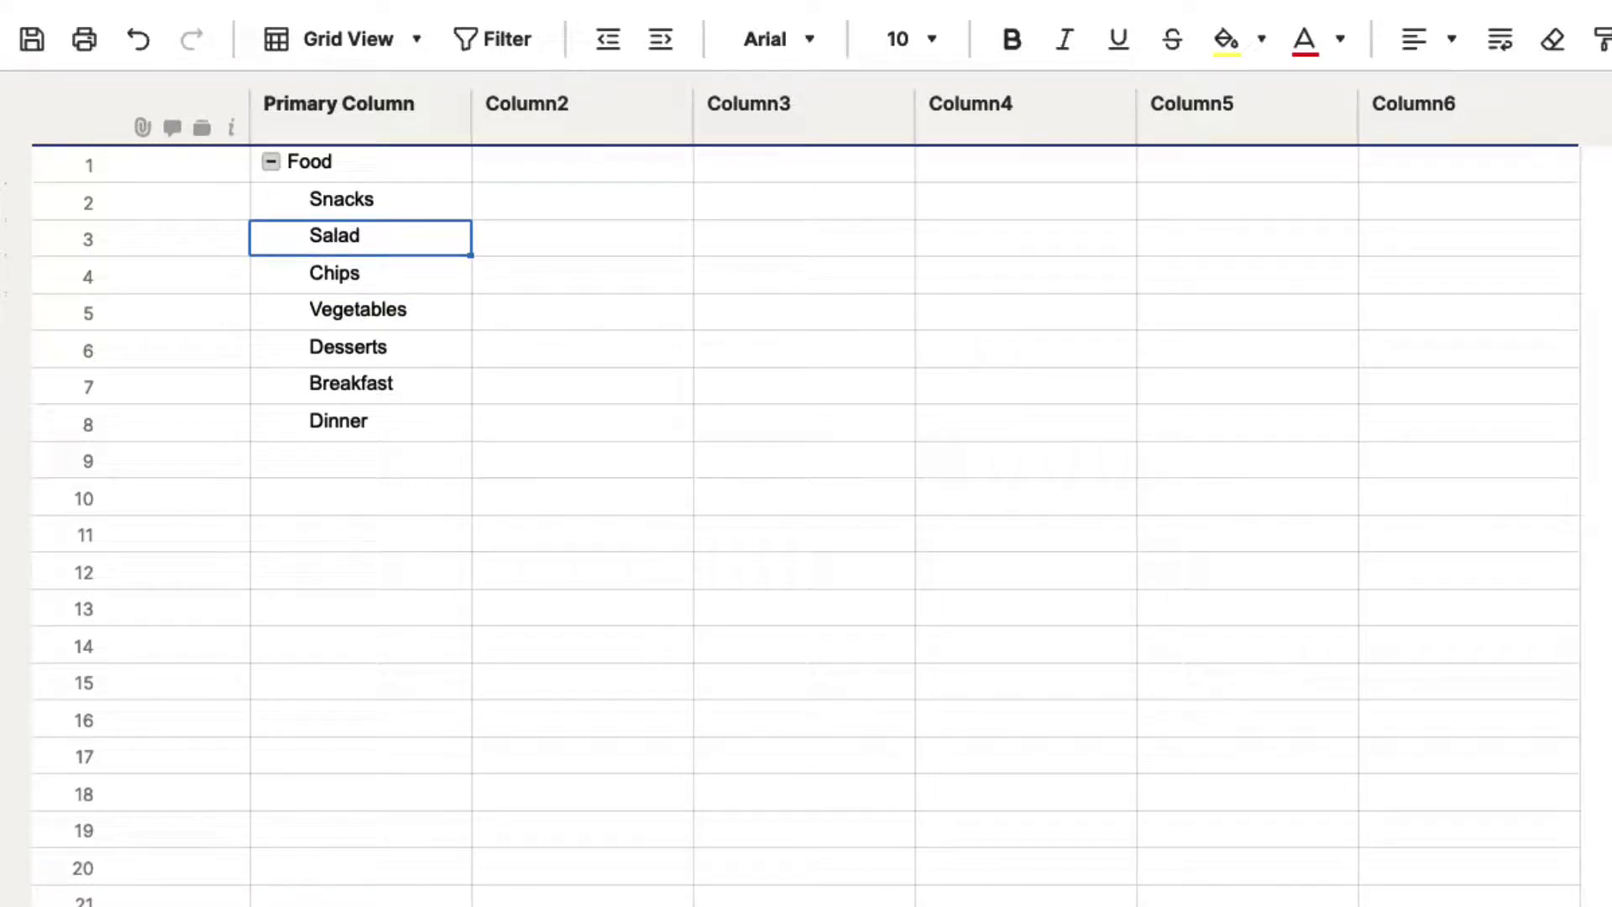
pyautogui.hotkey('shift', 'Down')
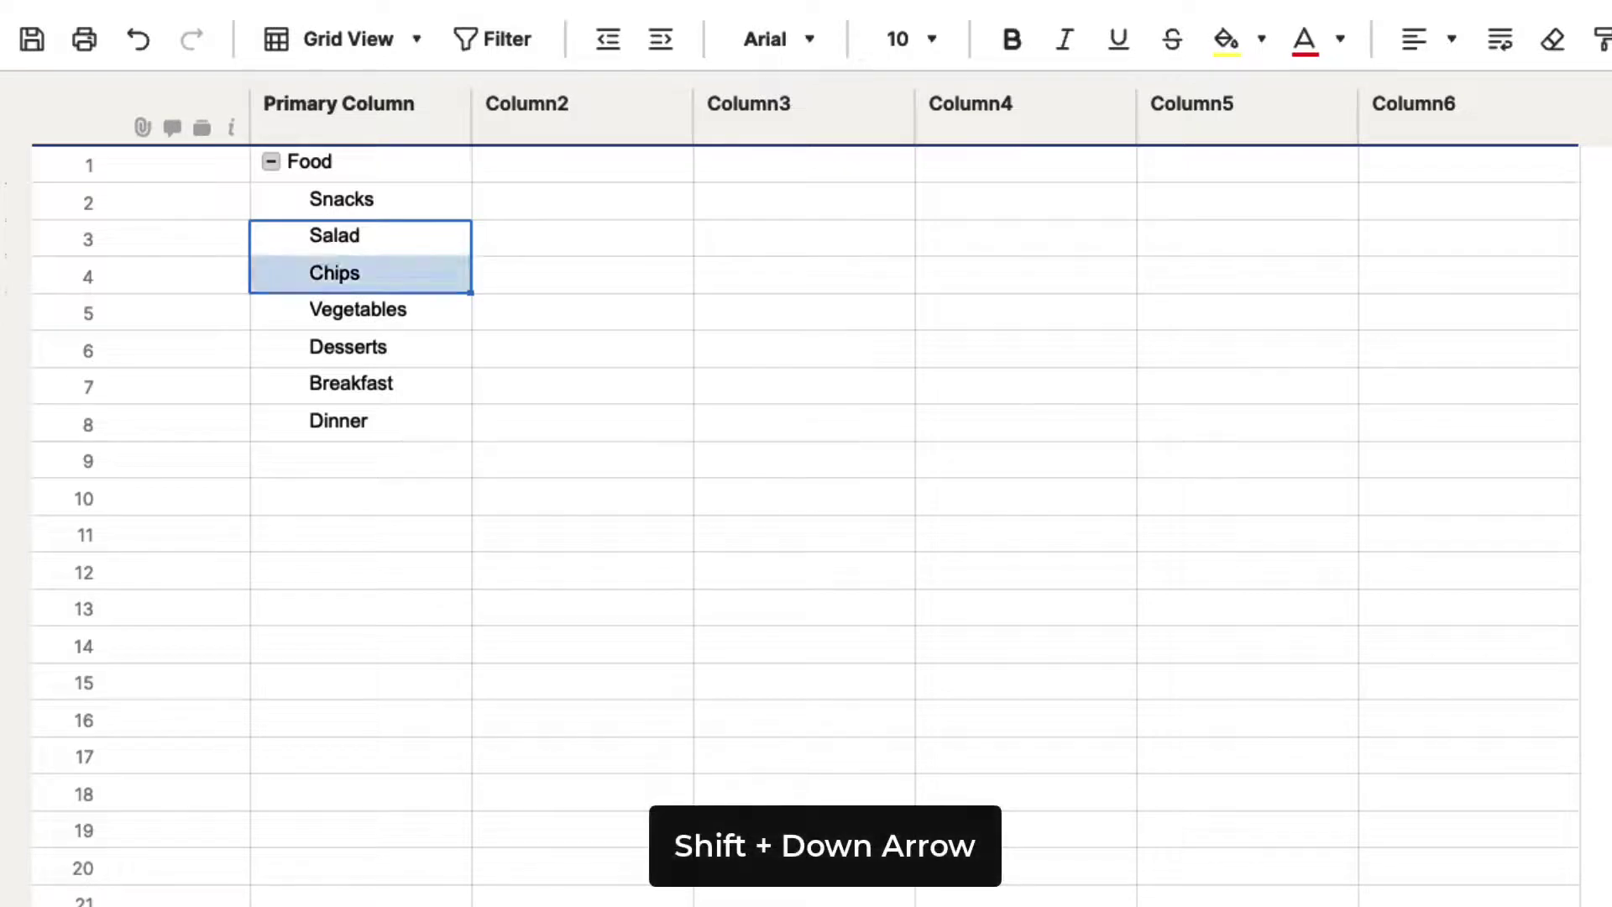
pyautogui.hotkey('shift', 'Down')
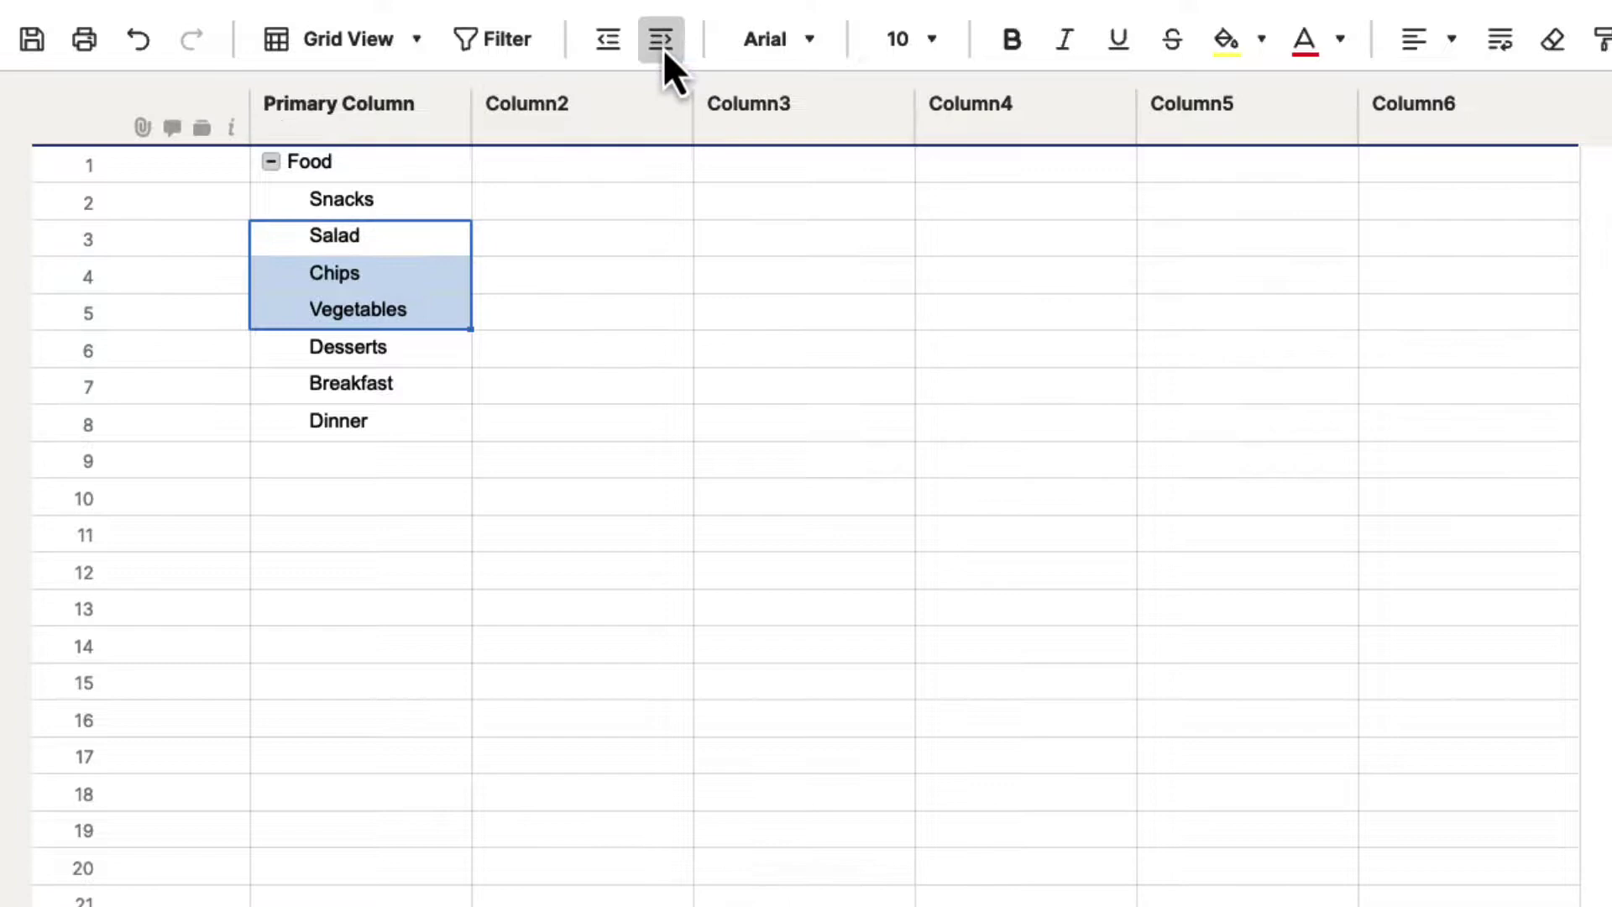
# - Indent Salad, Chips and Vegetables under Snacks, then collapse and re-expand Snacks and Food
pyautogui.click(662, 48)
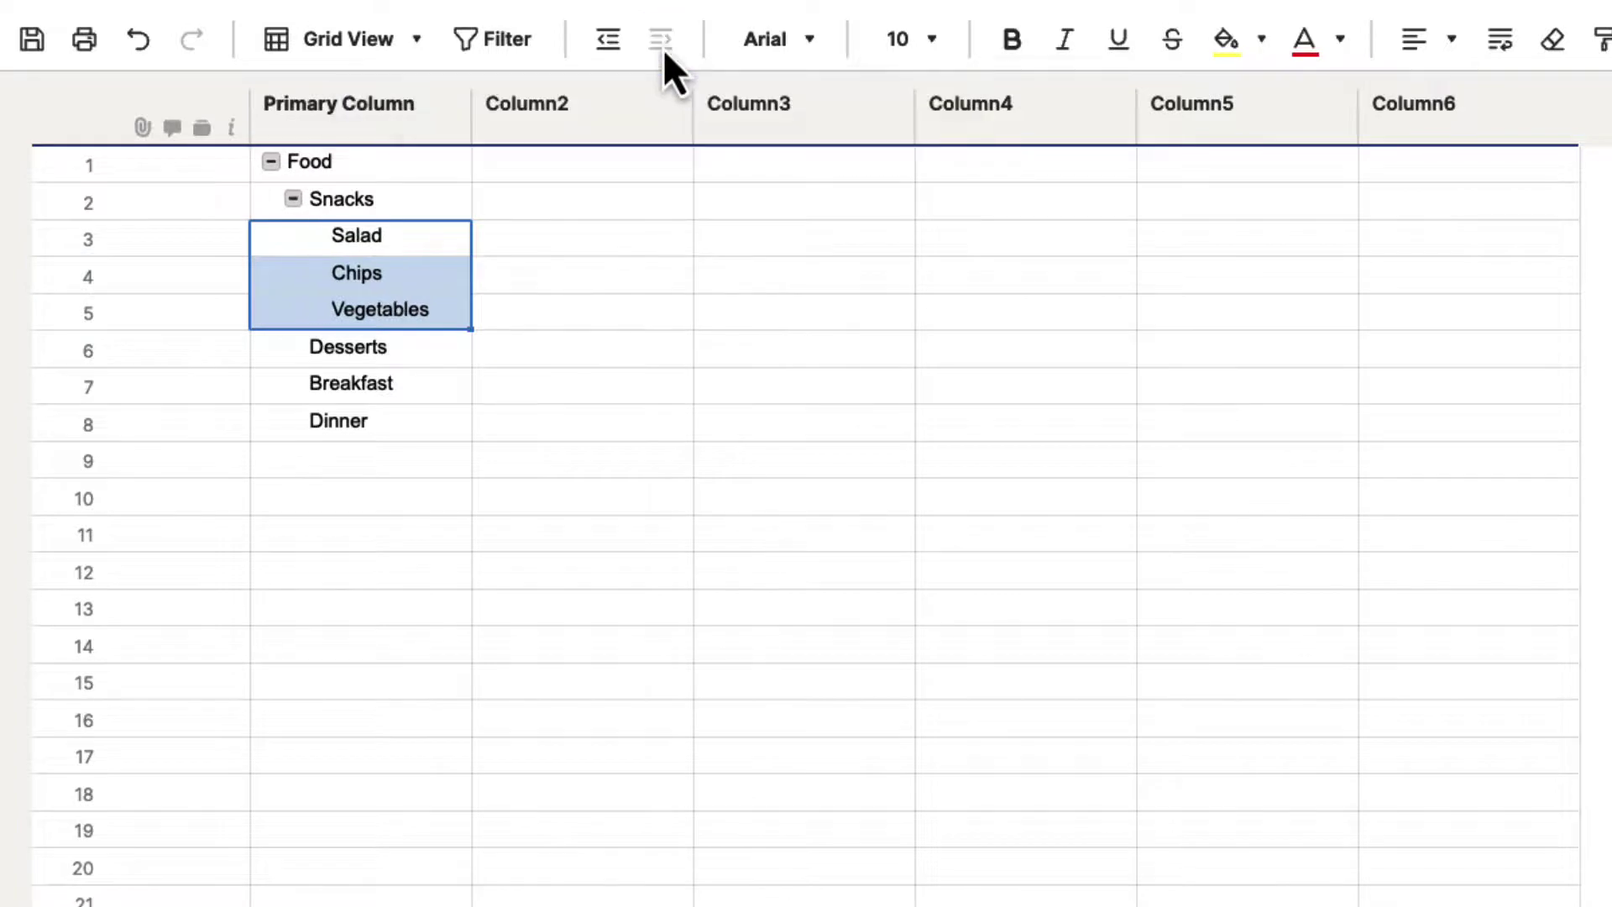
pyautogui.click(566, 324)
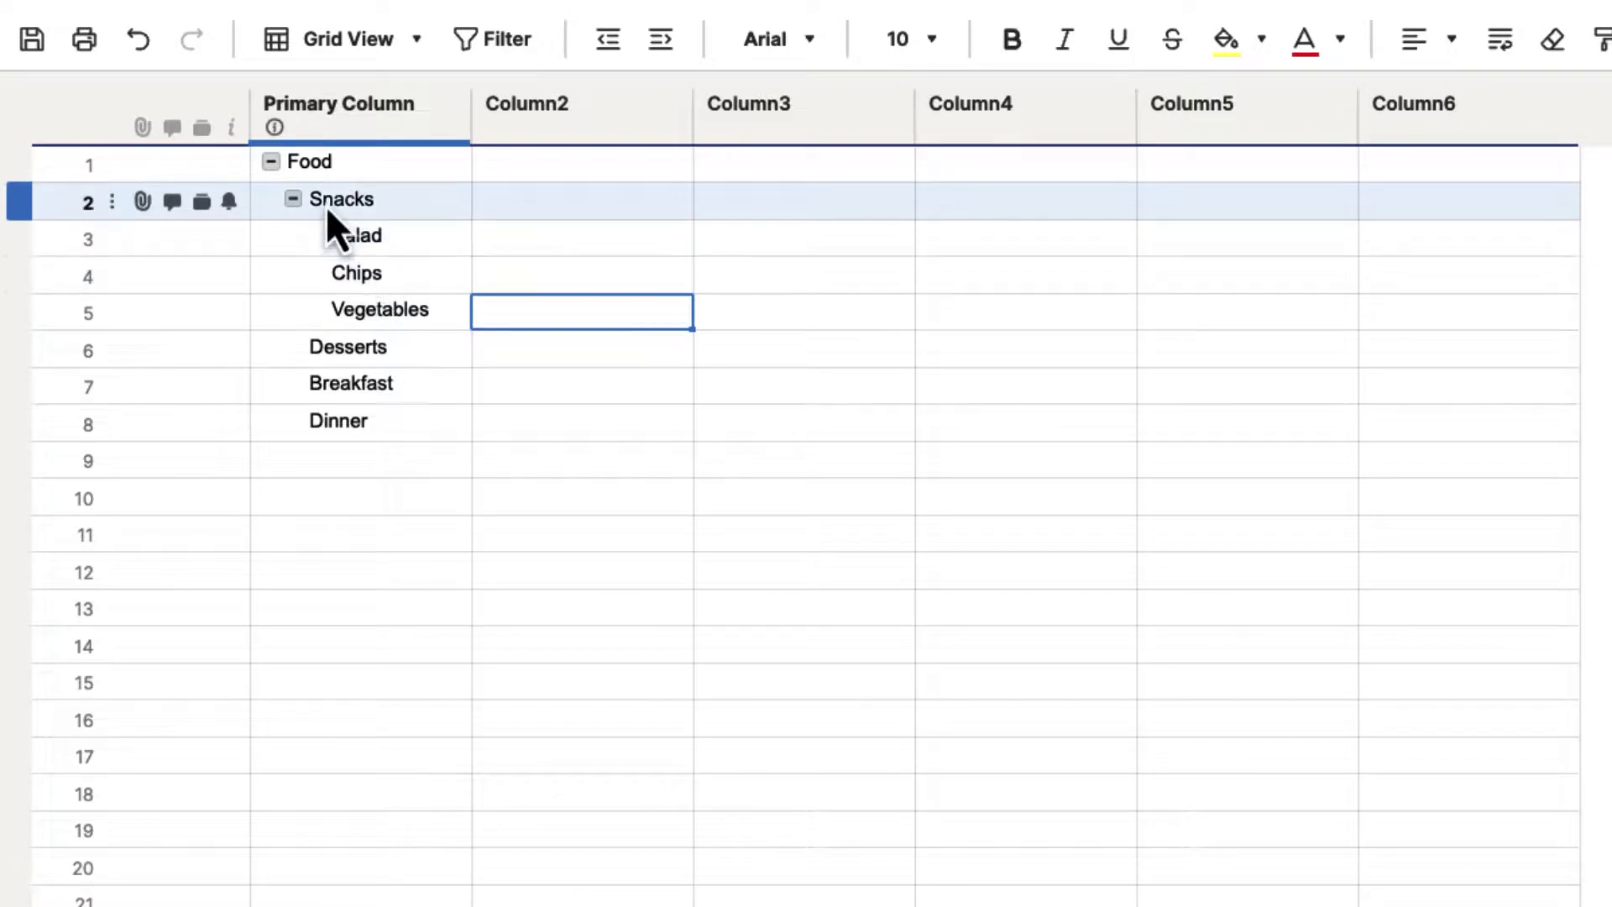
pyautogui.click(293, 204)
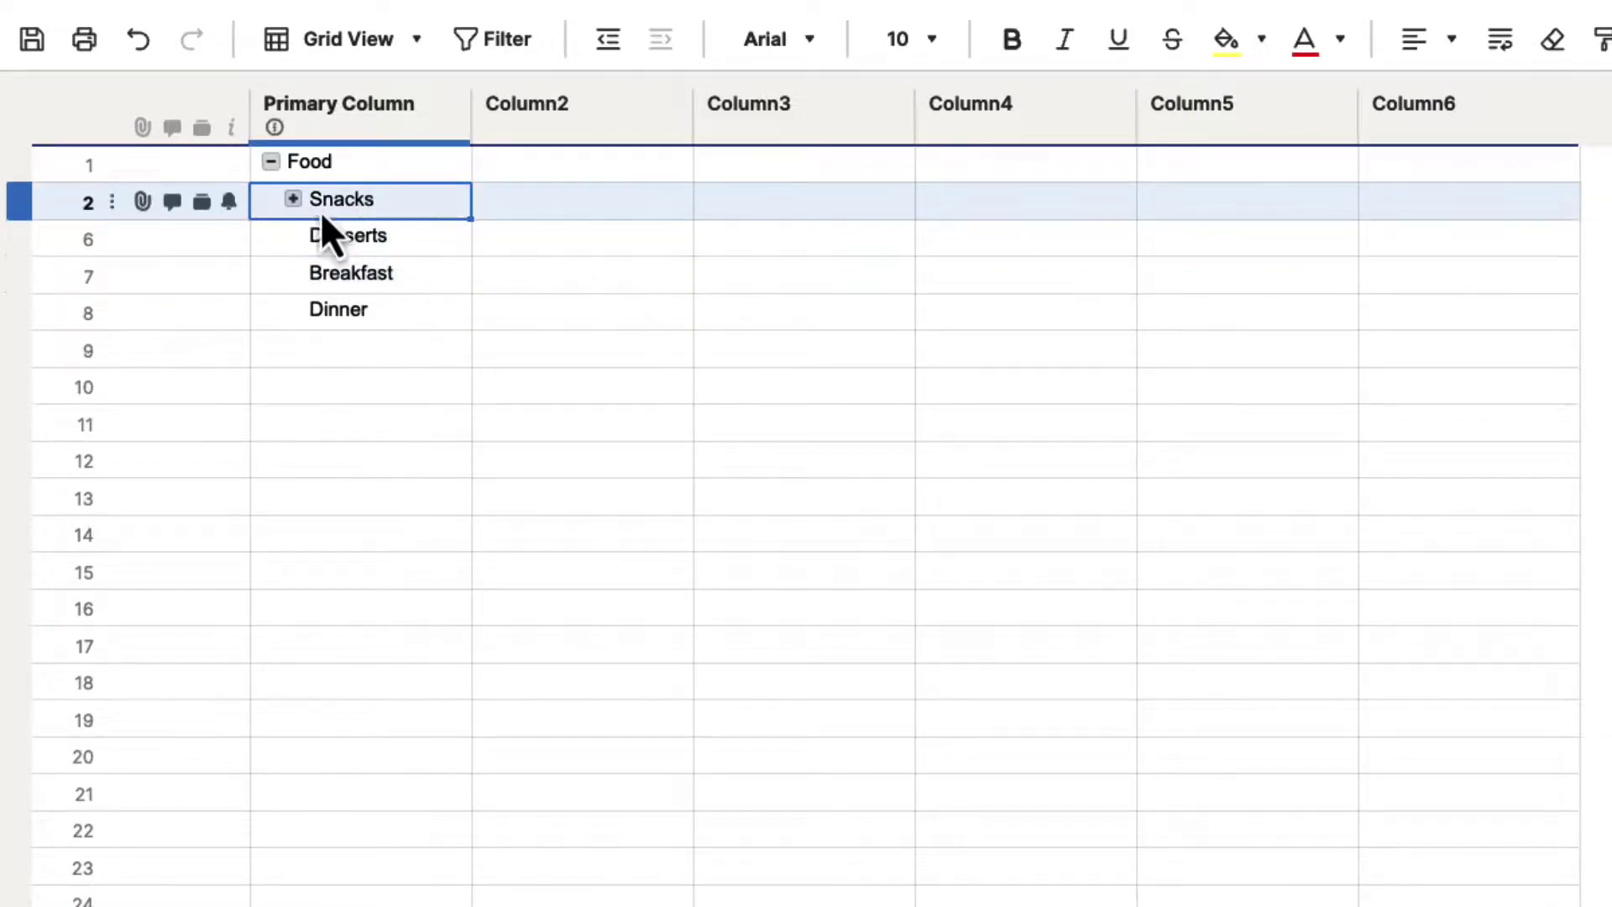
pyautogui.click(270, 162)
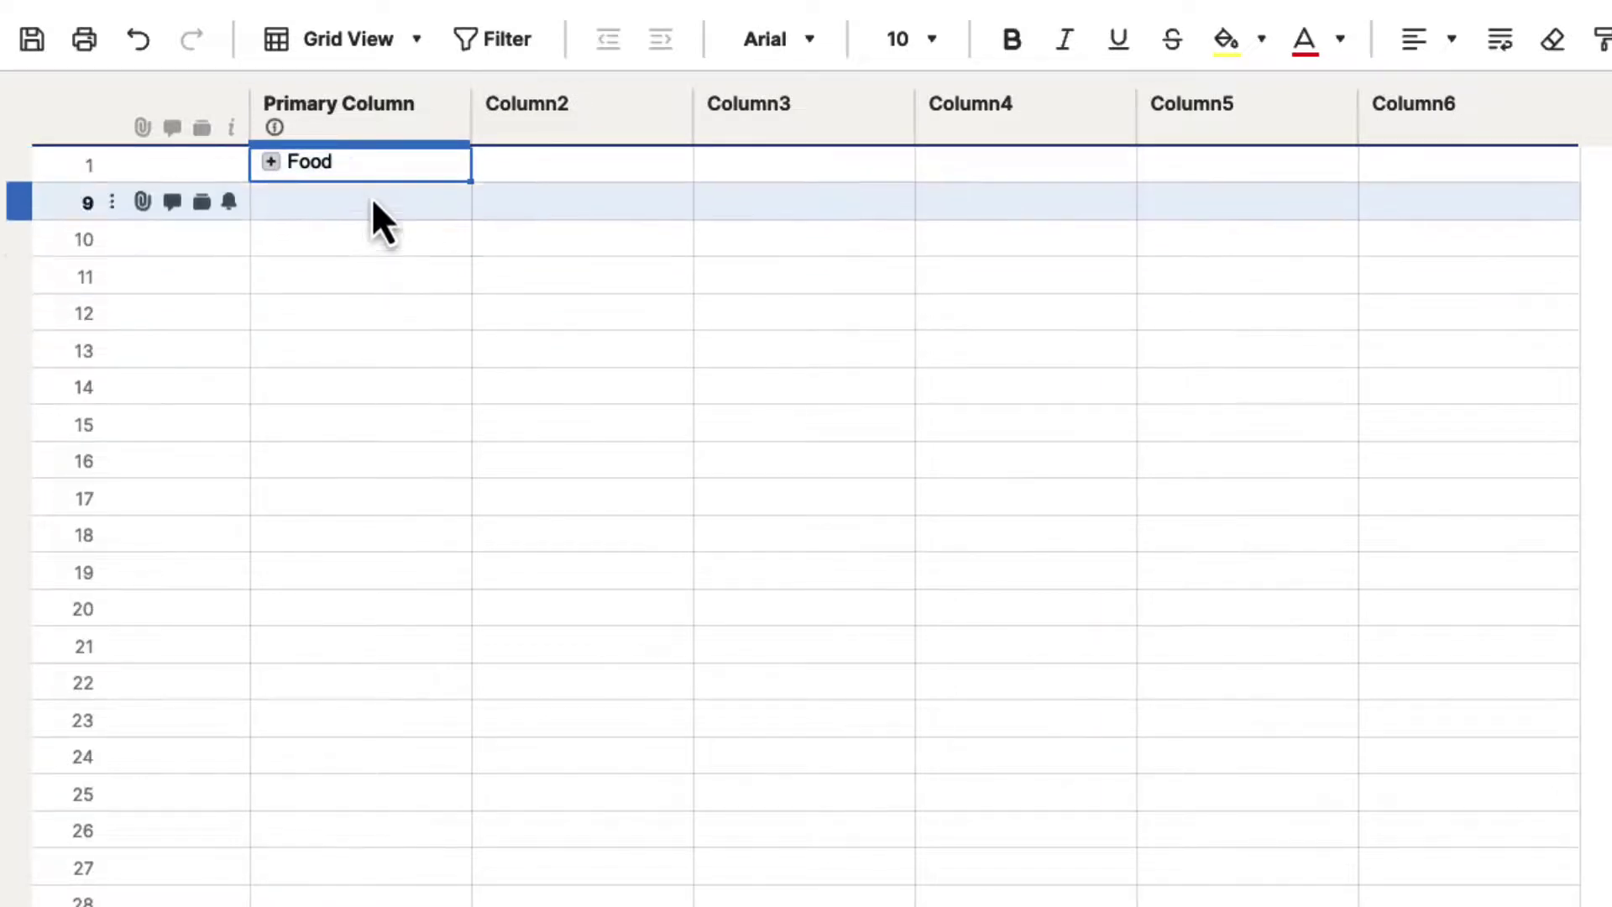
pyautogui.click(271, 162)
pyautogui.click(292, 199)
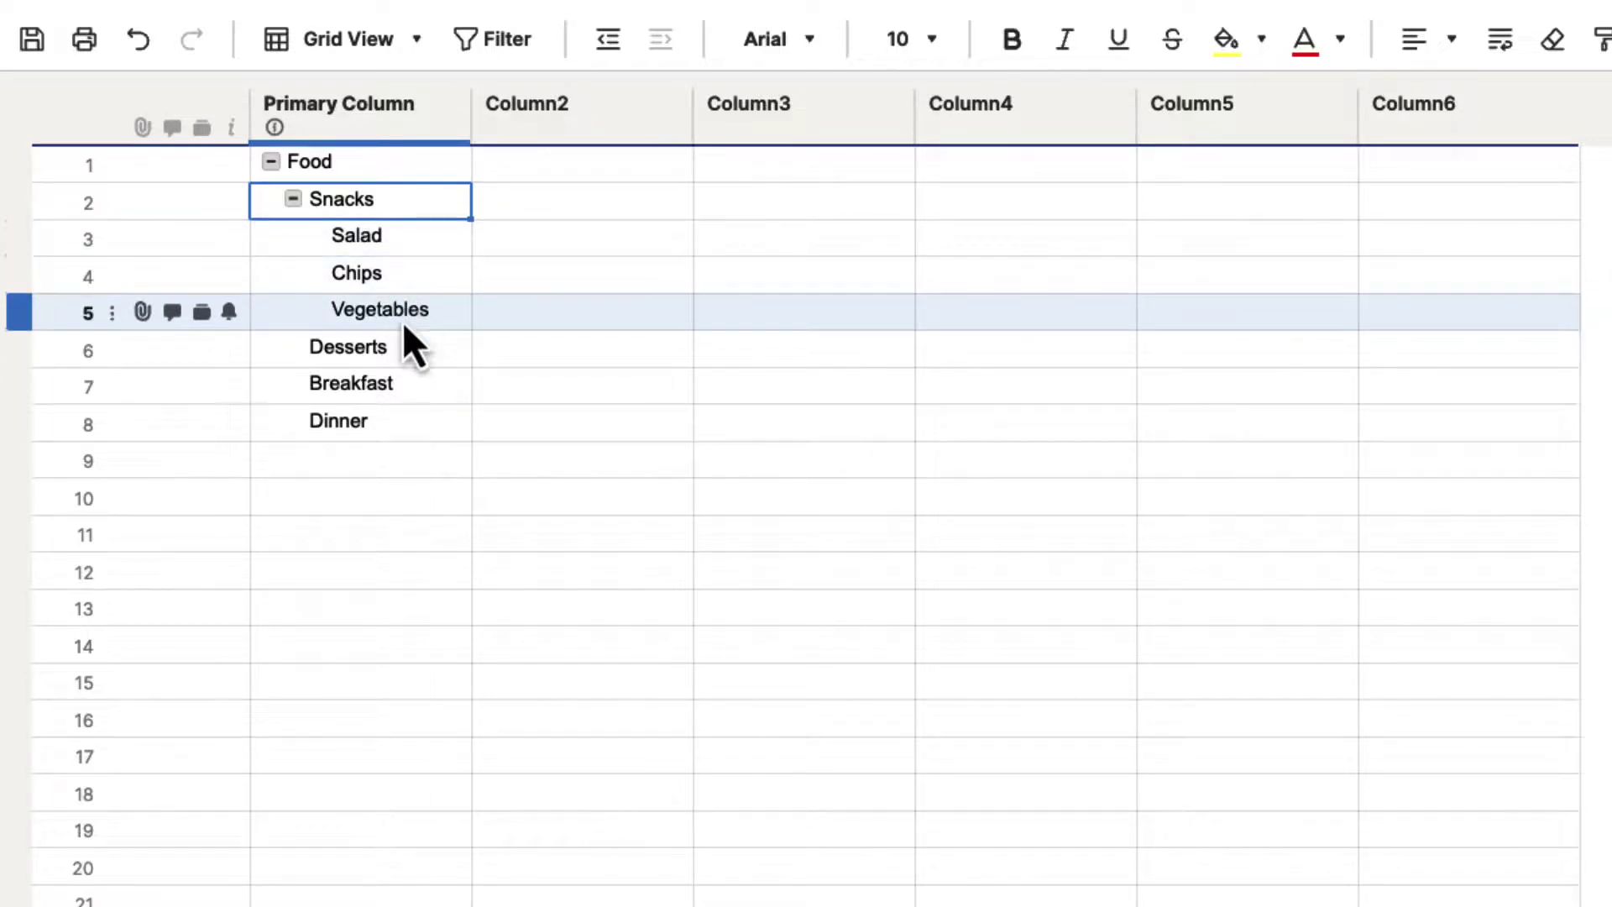
pyautogui.click(401, 246)
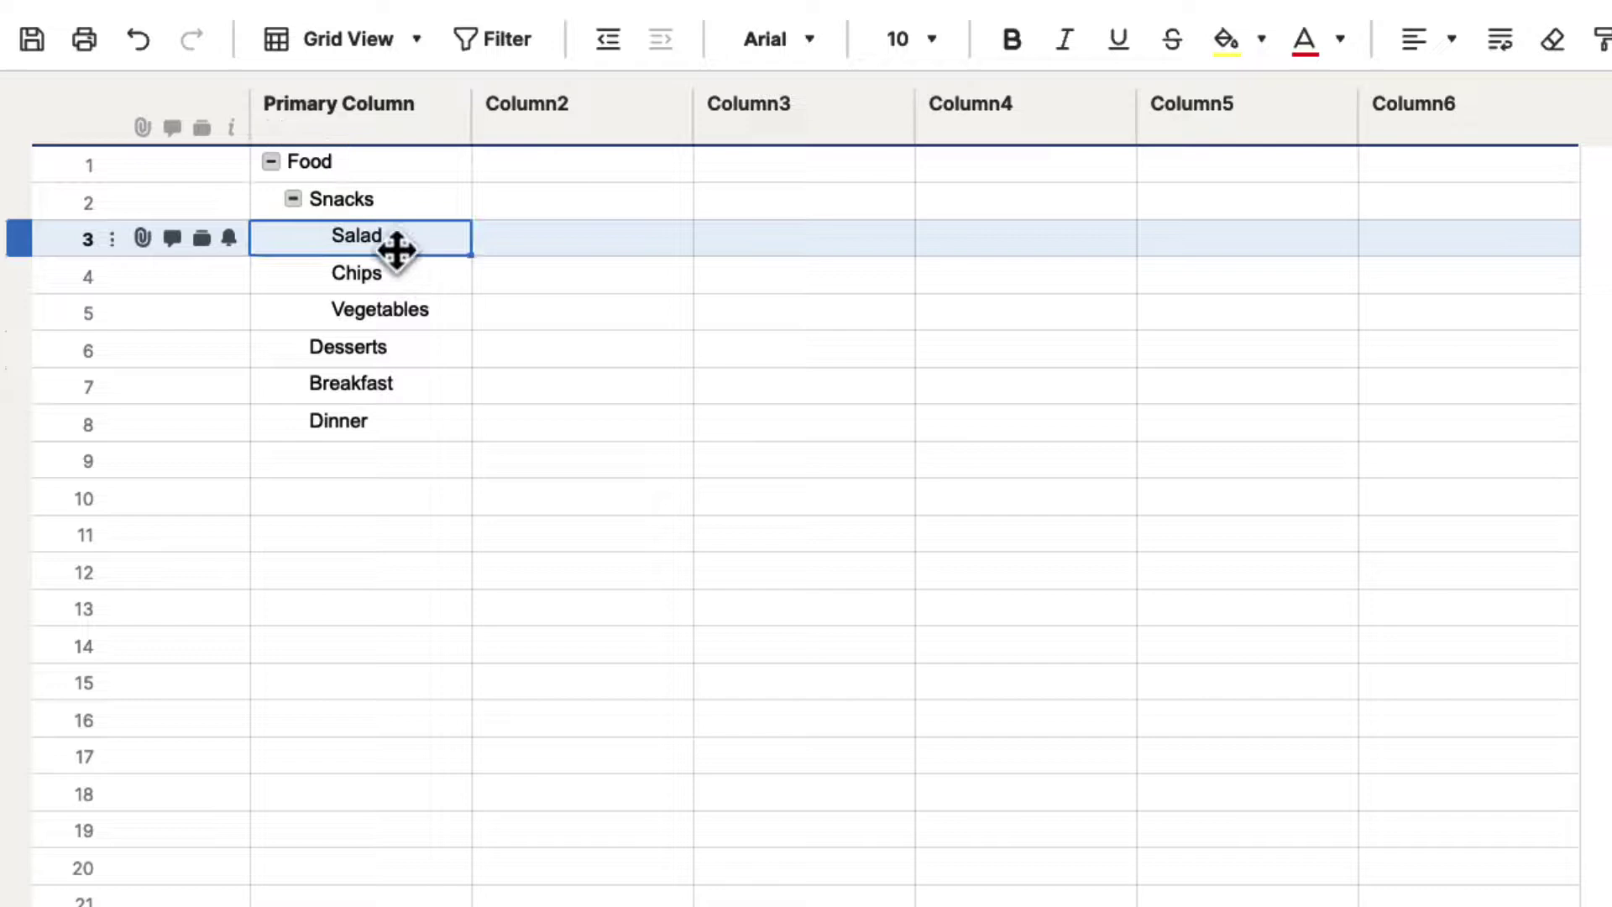
pyautogui.keyDown('shift'); pyautogui.click(425, 314); pyautogui.keyUp('shift')
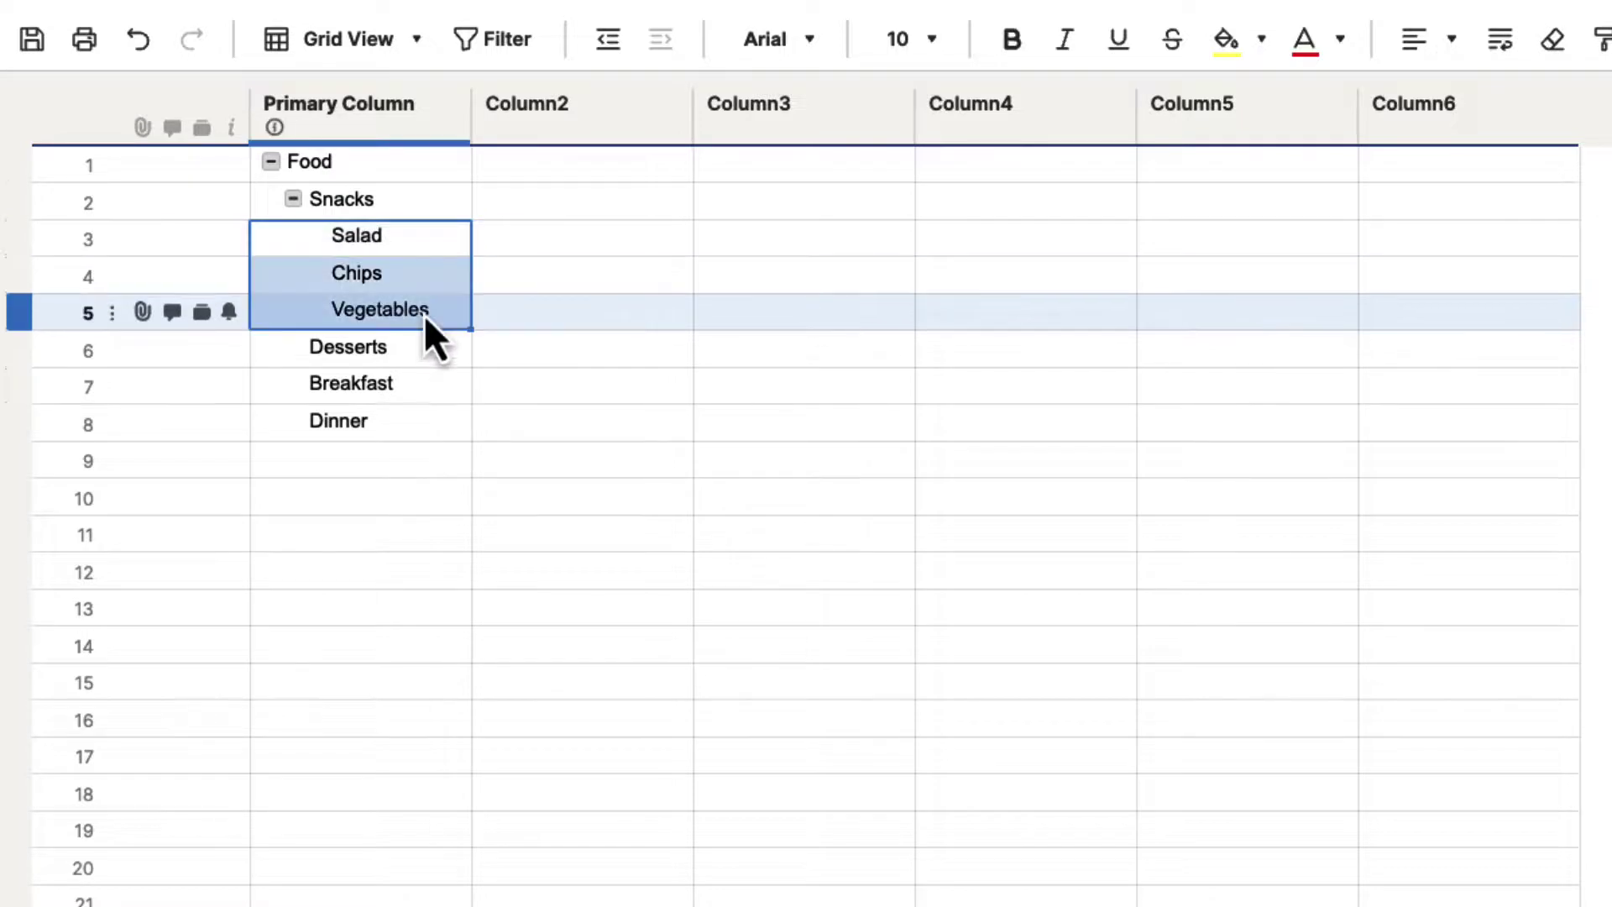
pyautogui.click(608, 41)
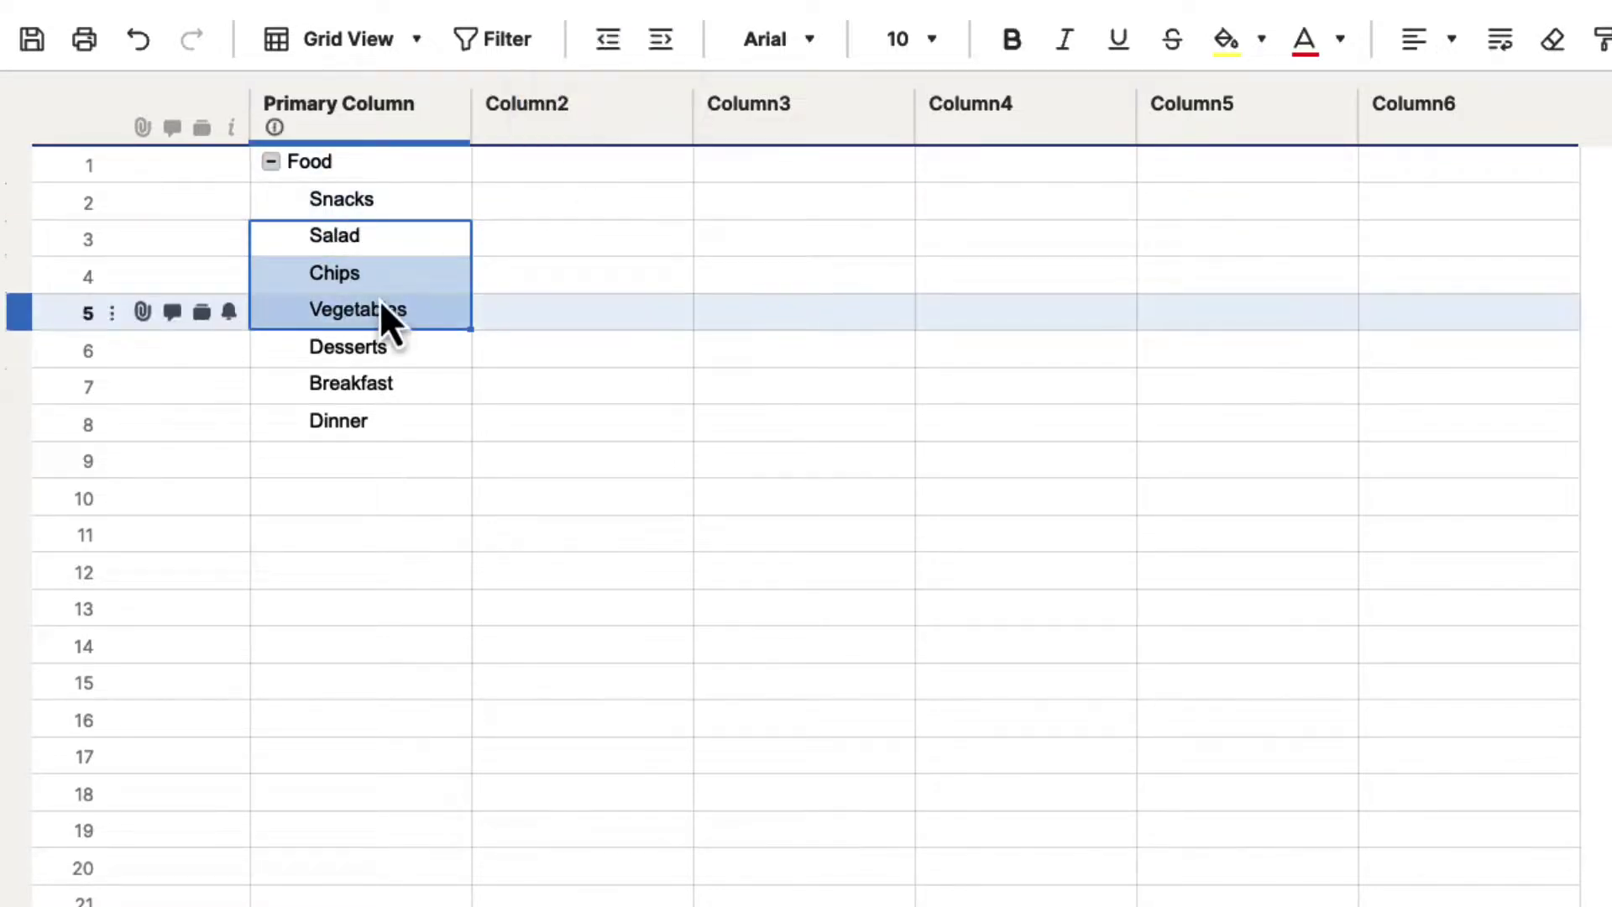
pyautogui.click(274, 166)
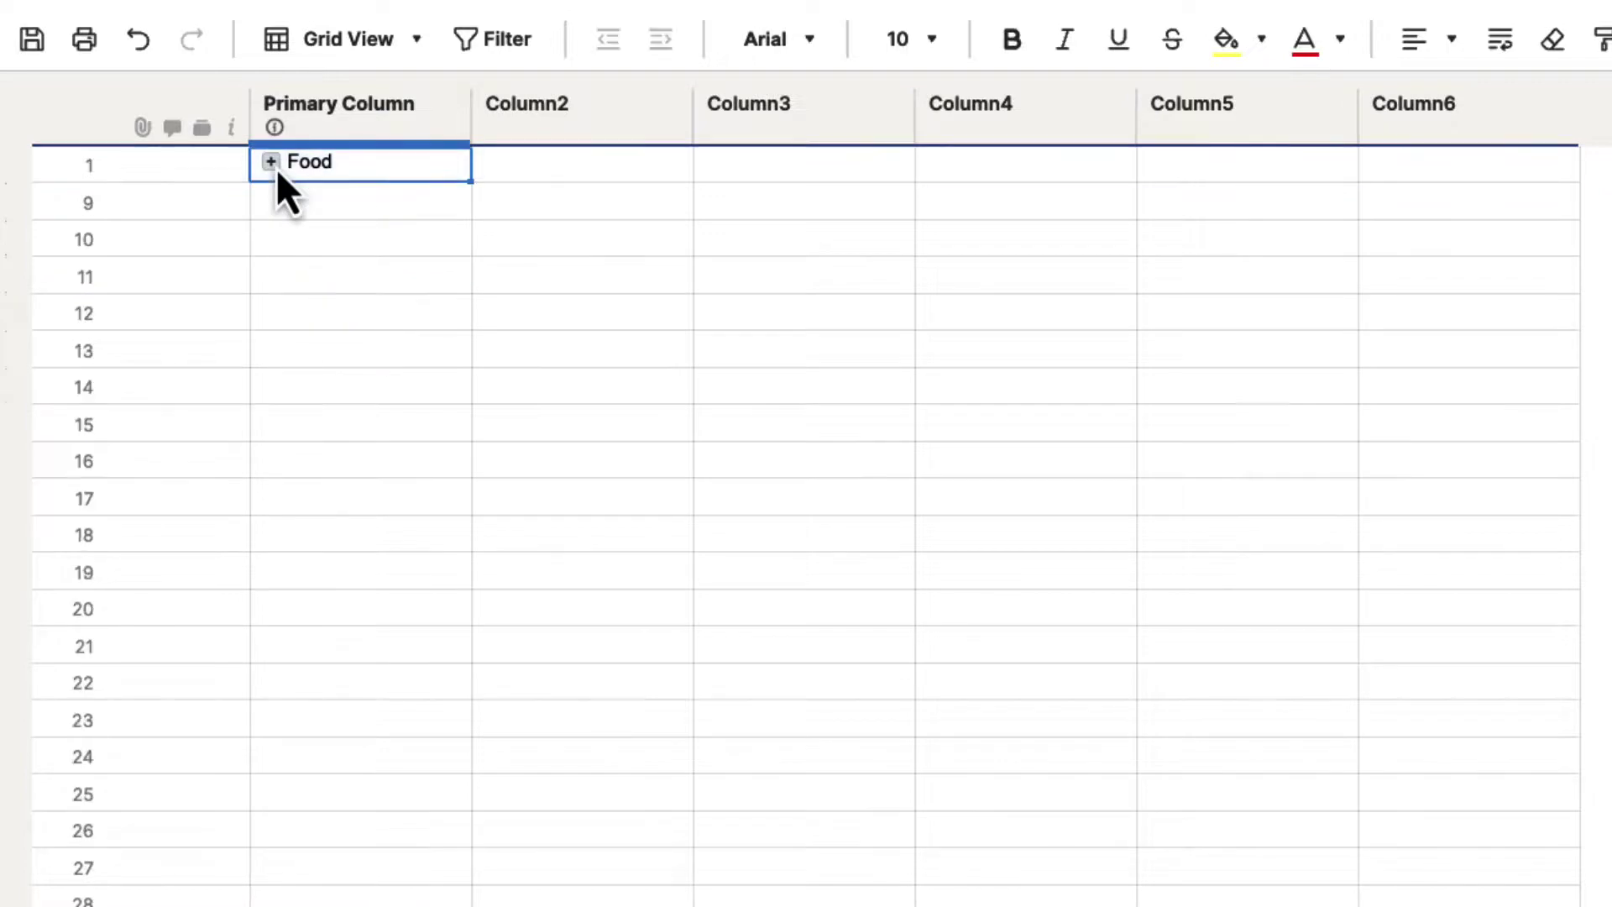
pyautogui.click(273, 165)
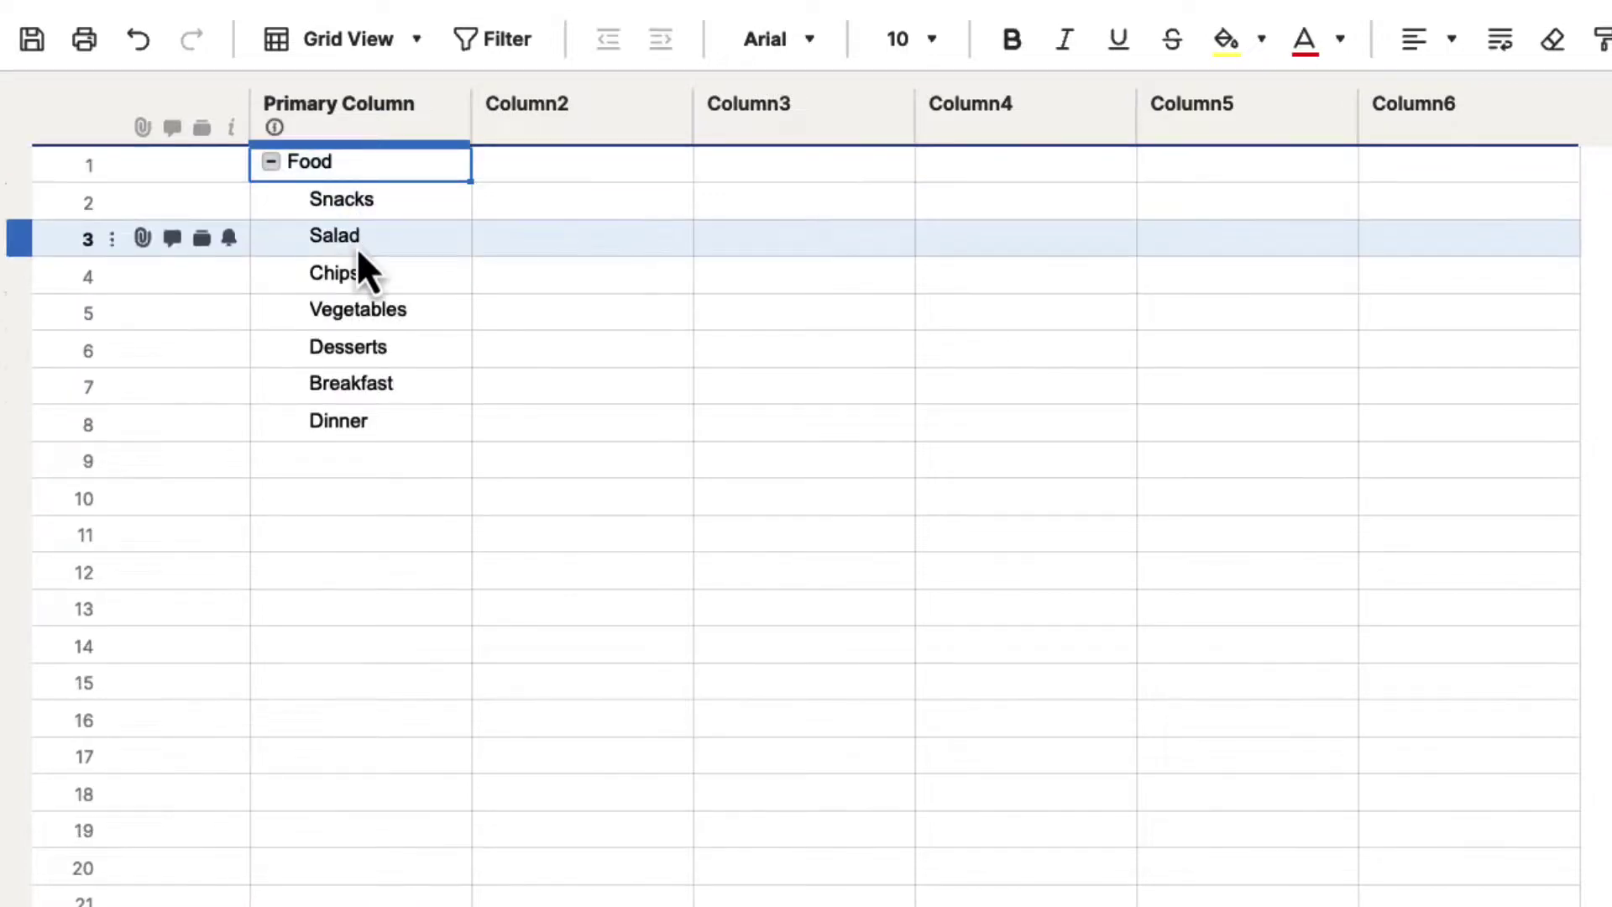
pyautogui.moveTo(356, 247); pyautogui.dragTo(376, 304)
pyautogui.click(663, 49)
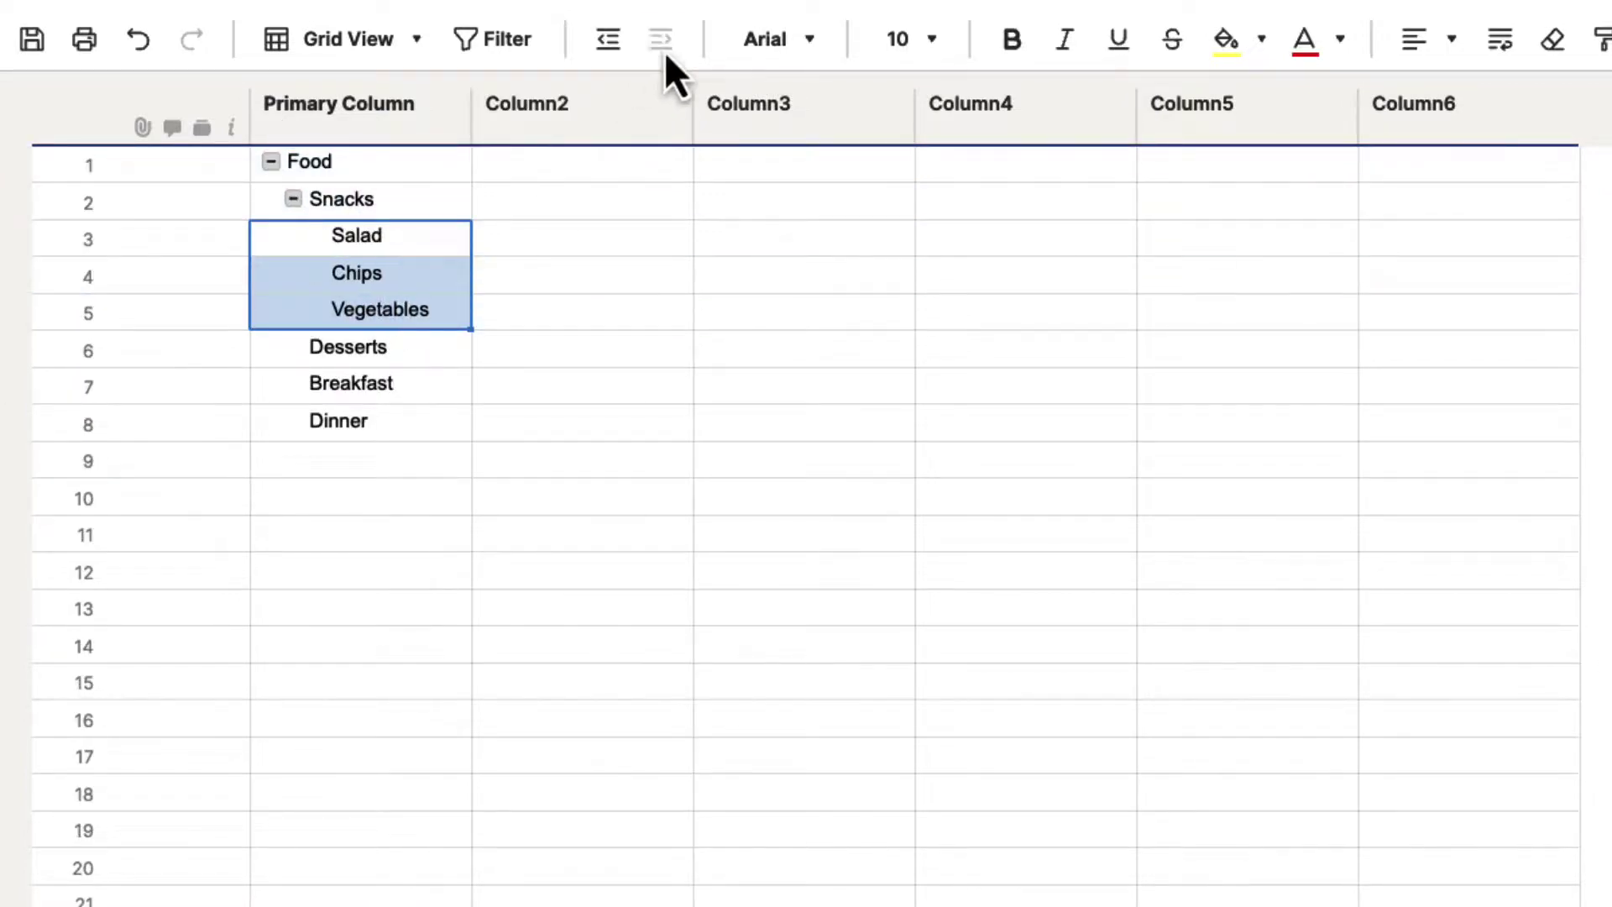
pyautogui.click(390, 352)
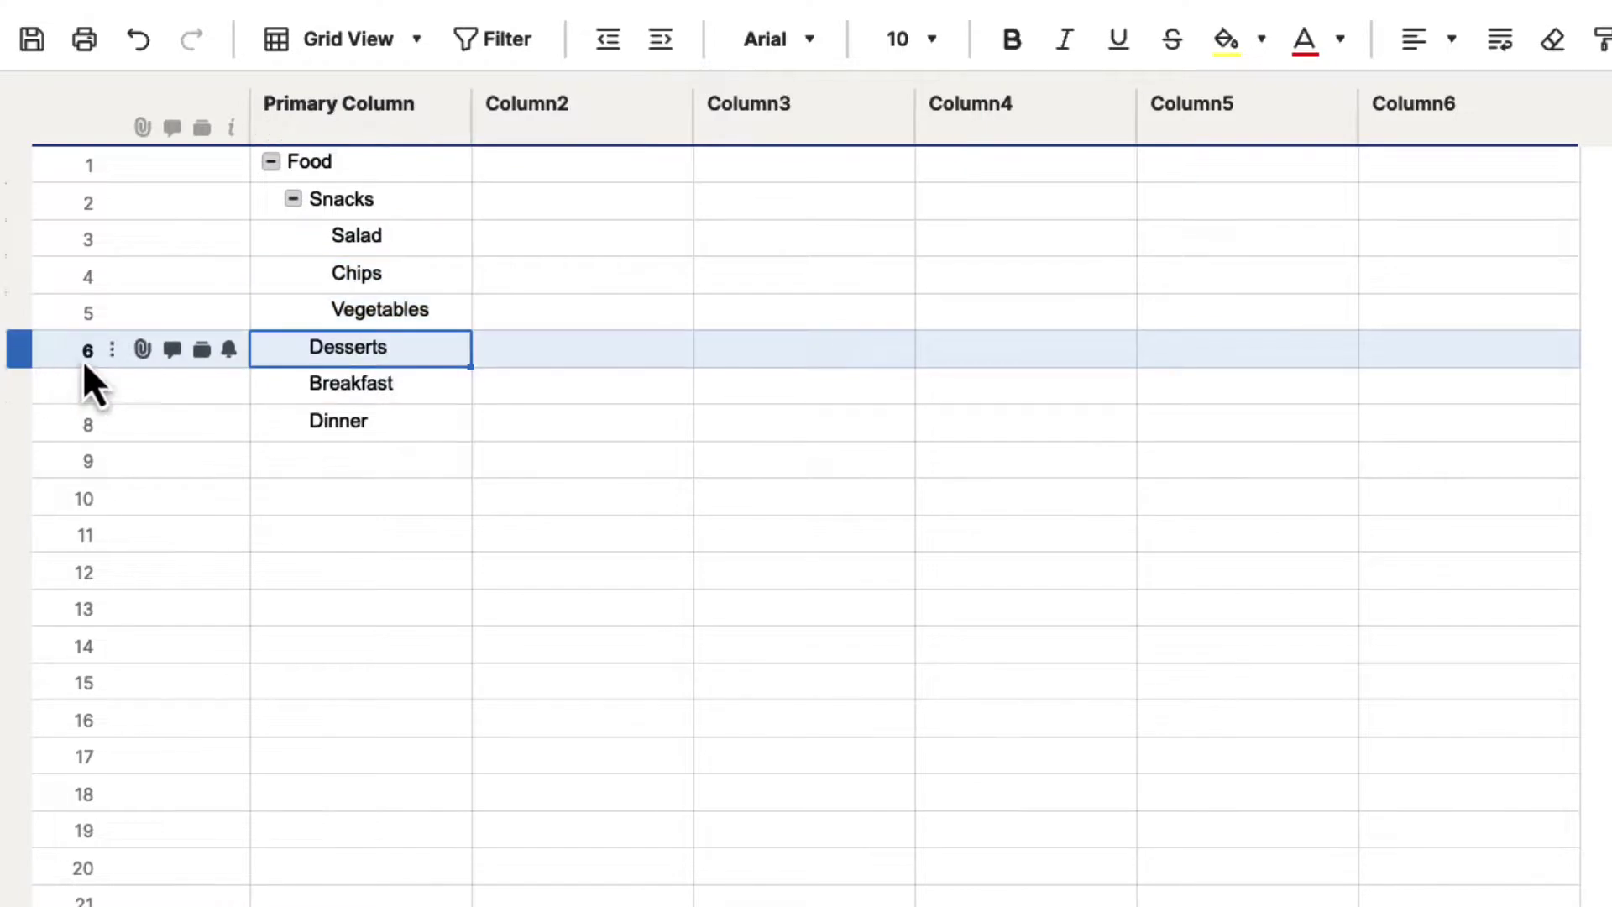
# - Insert three blank rows below Desserts
pyautogui.click(113, 353)
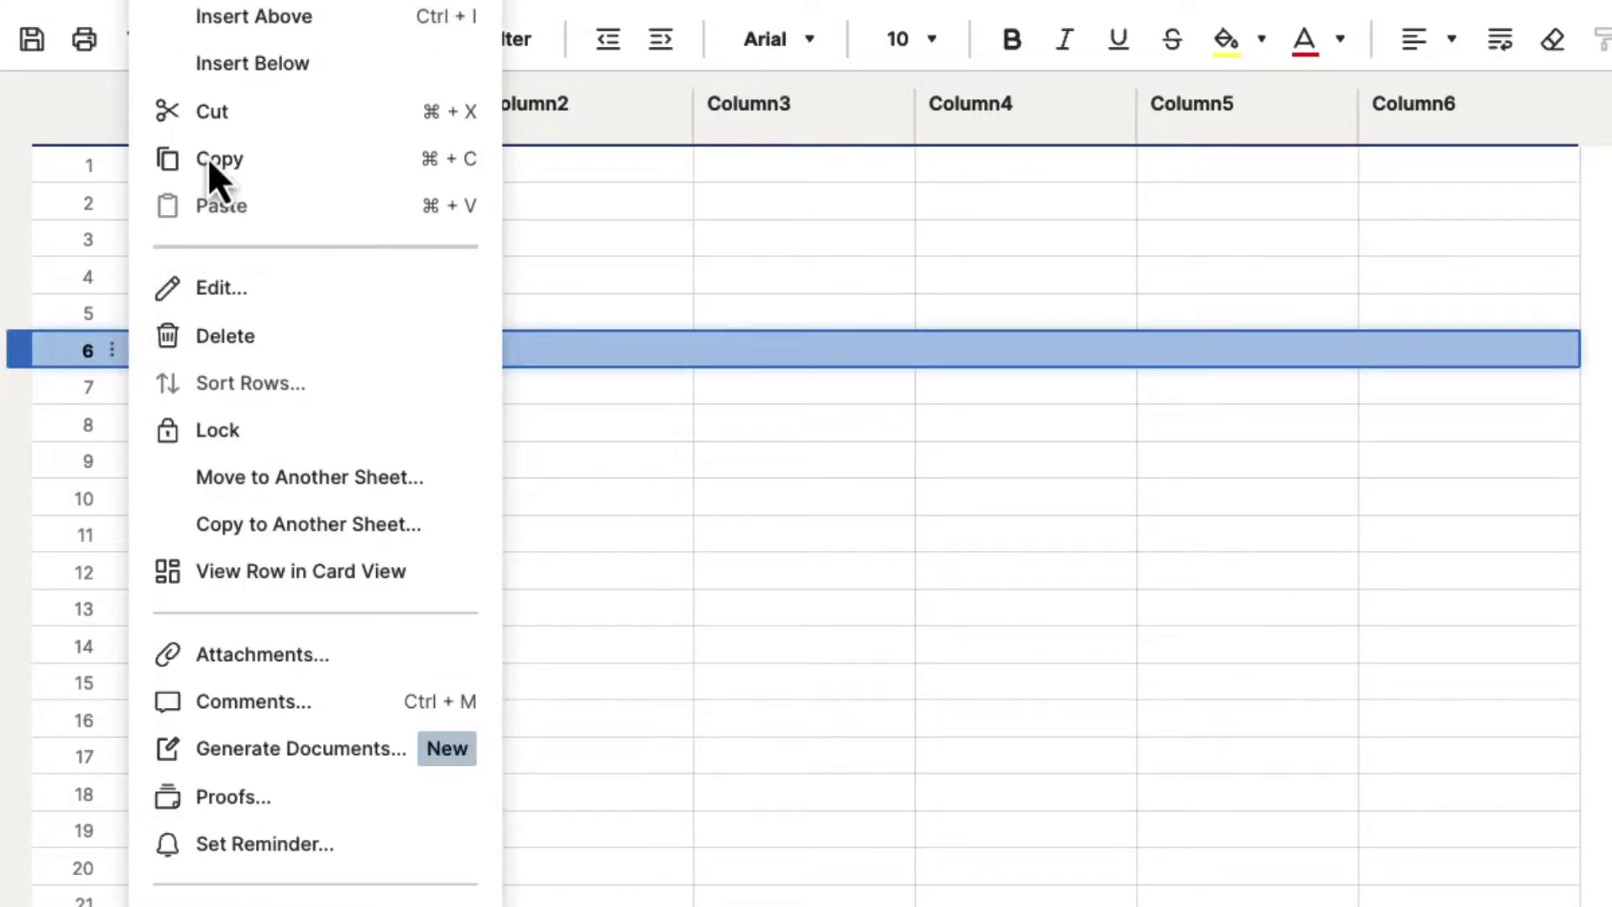
pyautogui.click(254, 63)
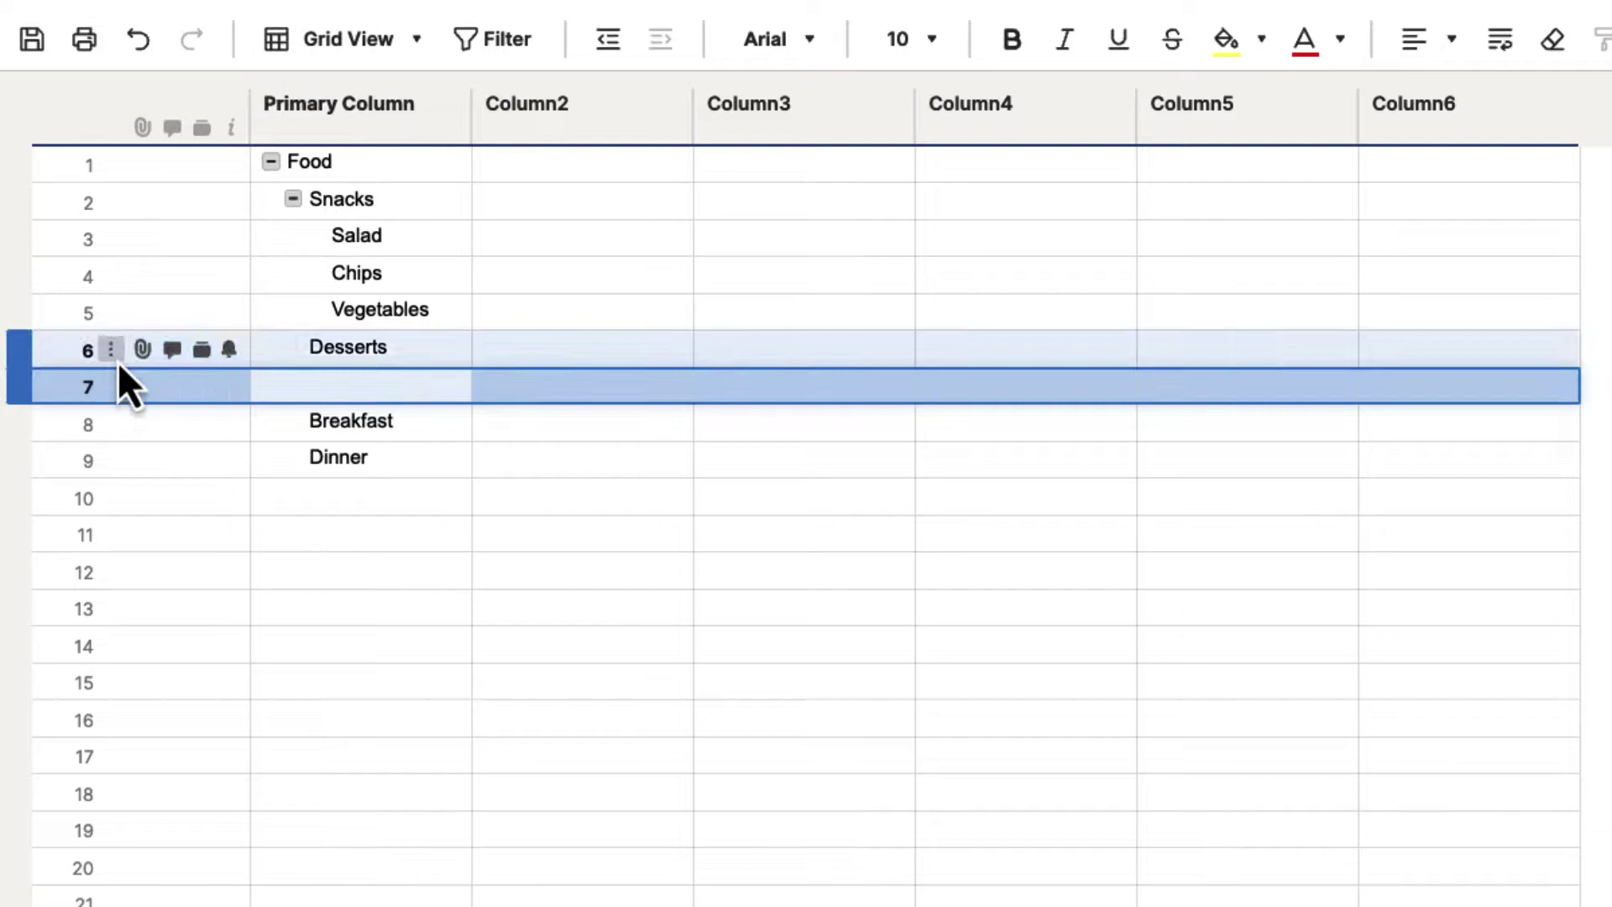
pyautogui.click(112, 351)
pyautogui.click(241, 76)
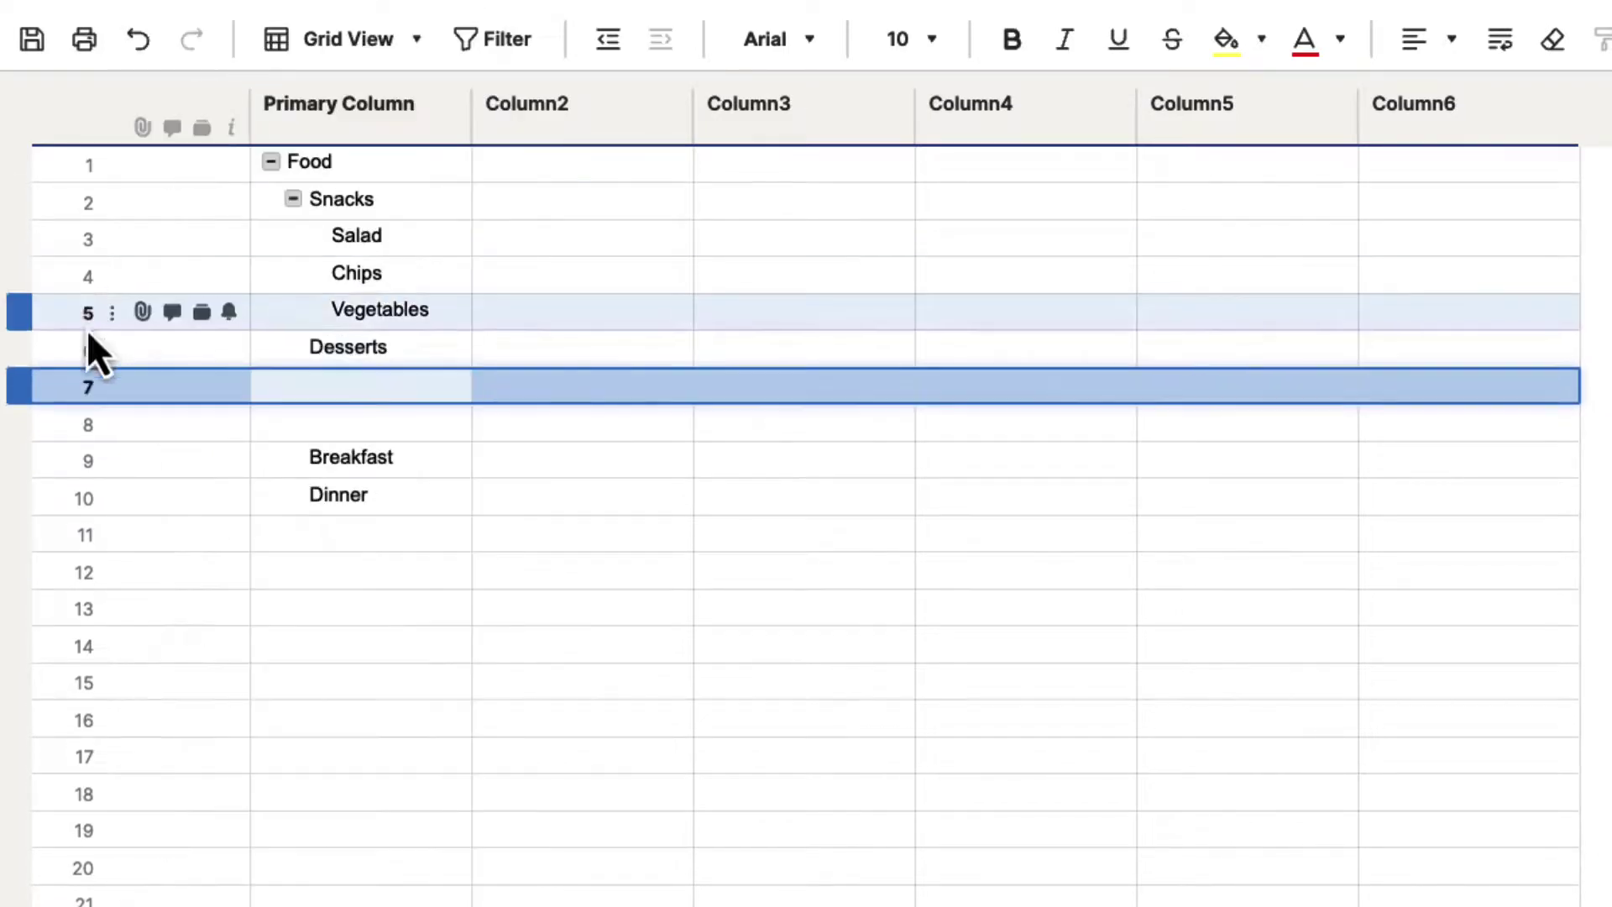
pyautogui.click(112, 351)
pyautogui.click(284, 78)
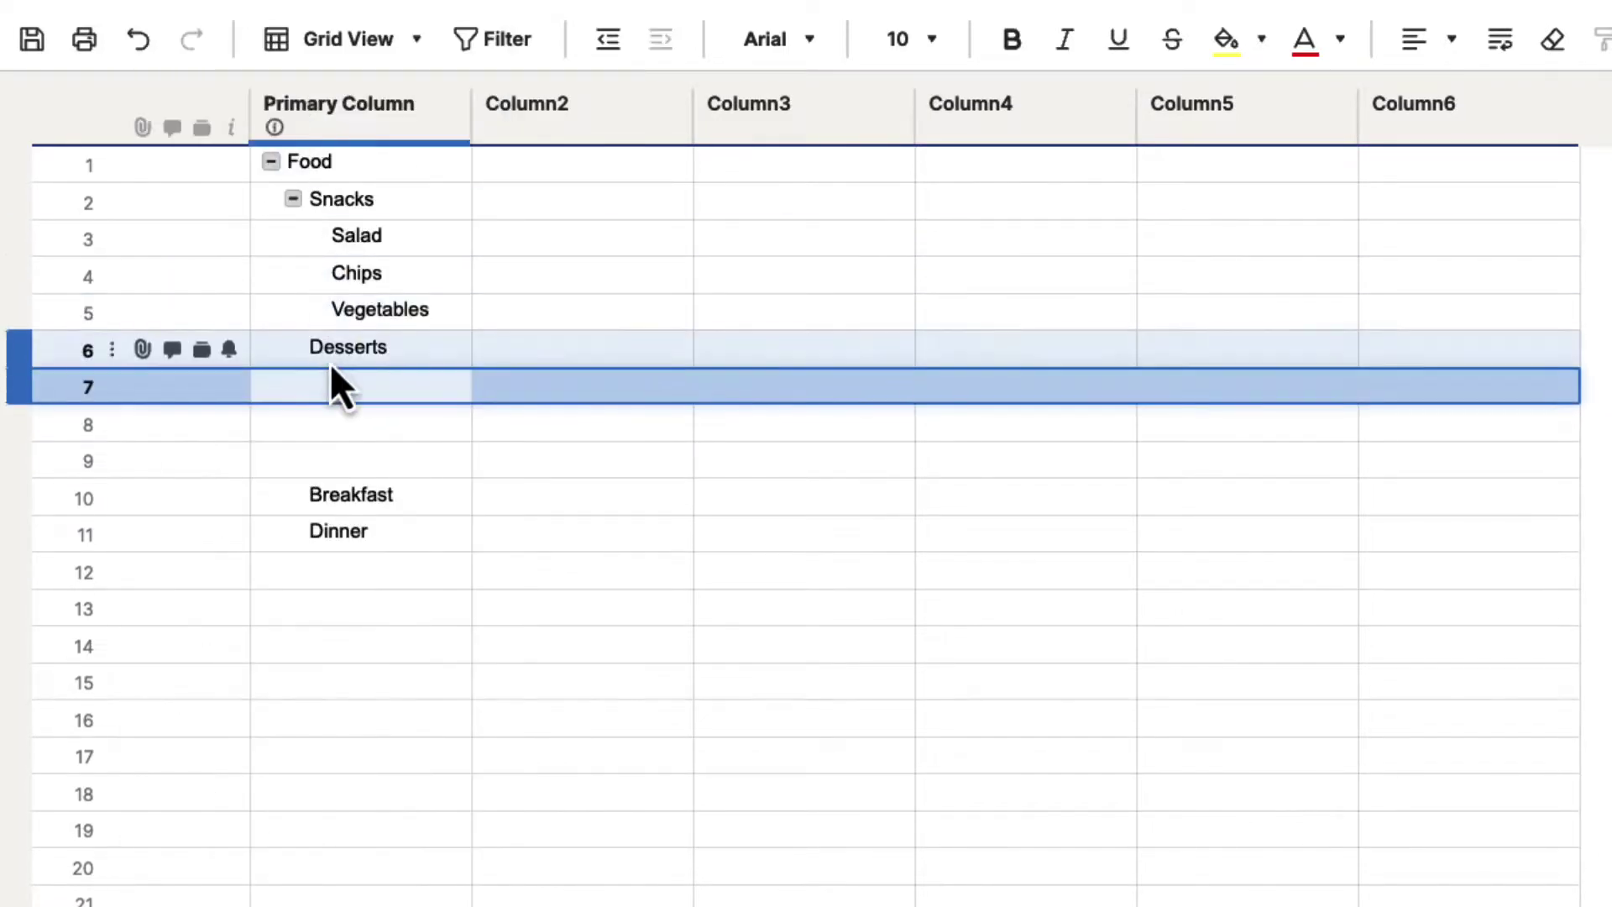
# - Enter Ice Cream, Cheesecake and Pastry in rows 7–9
pyautogui.click(345, 386)
pyautogui.write('Ice Cream')
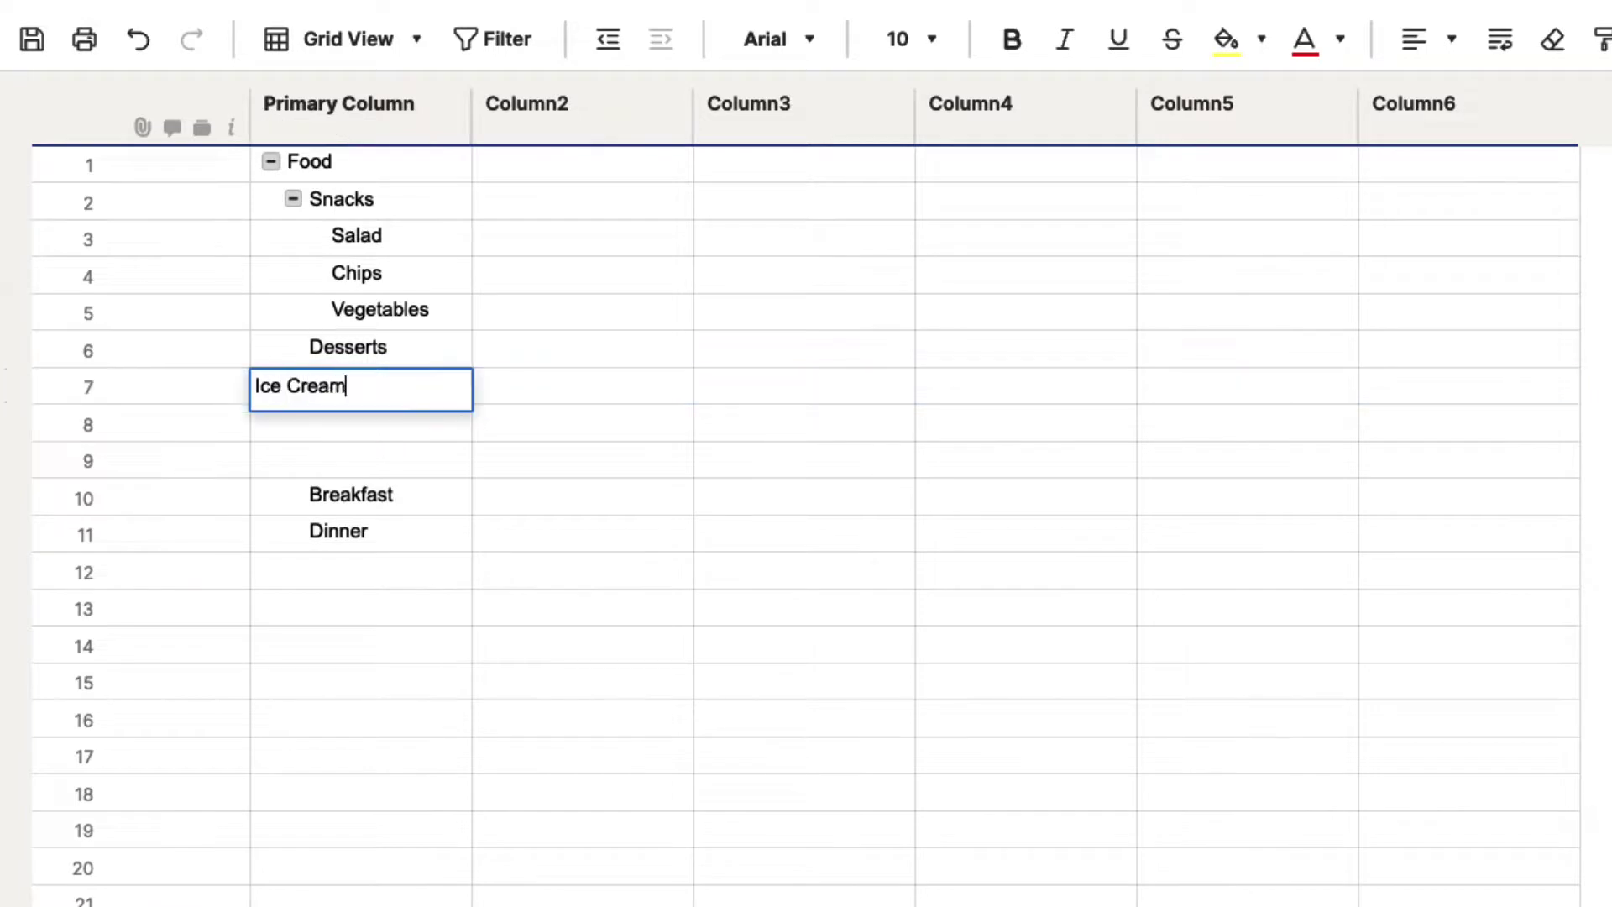
pyautogui.press('Return')
pyautogui.write('Chees')
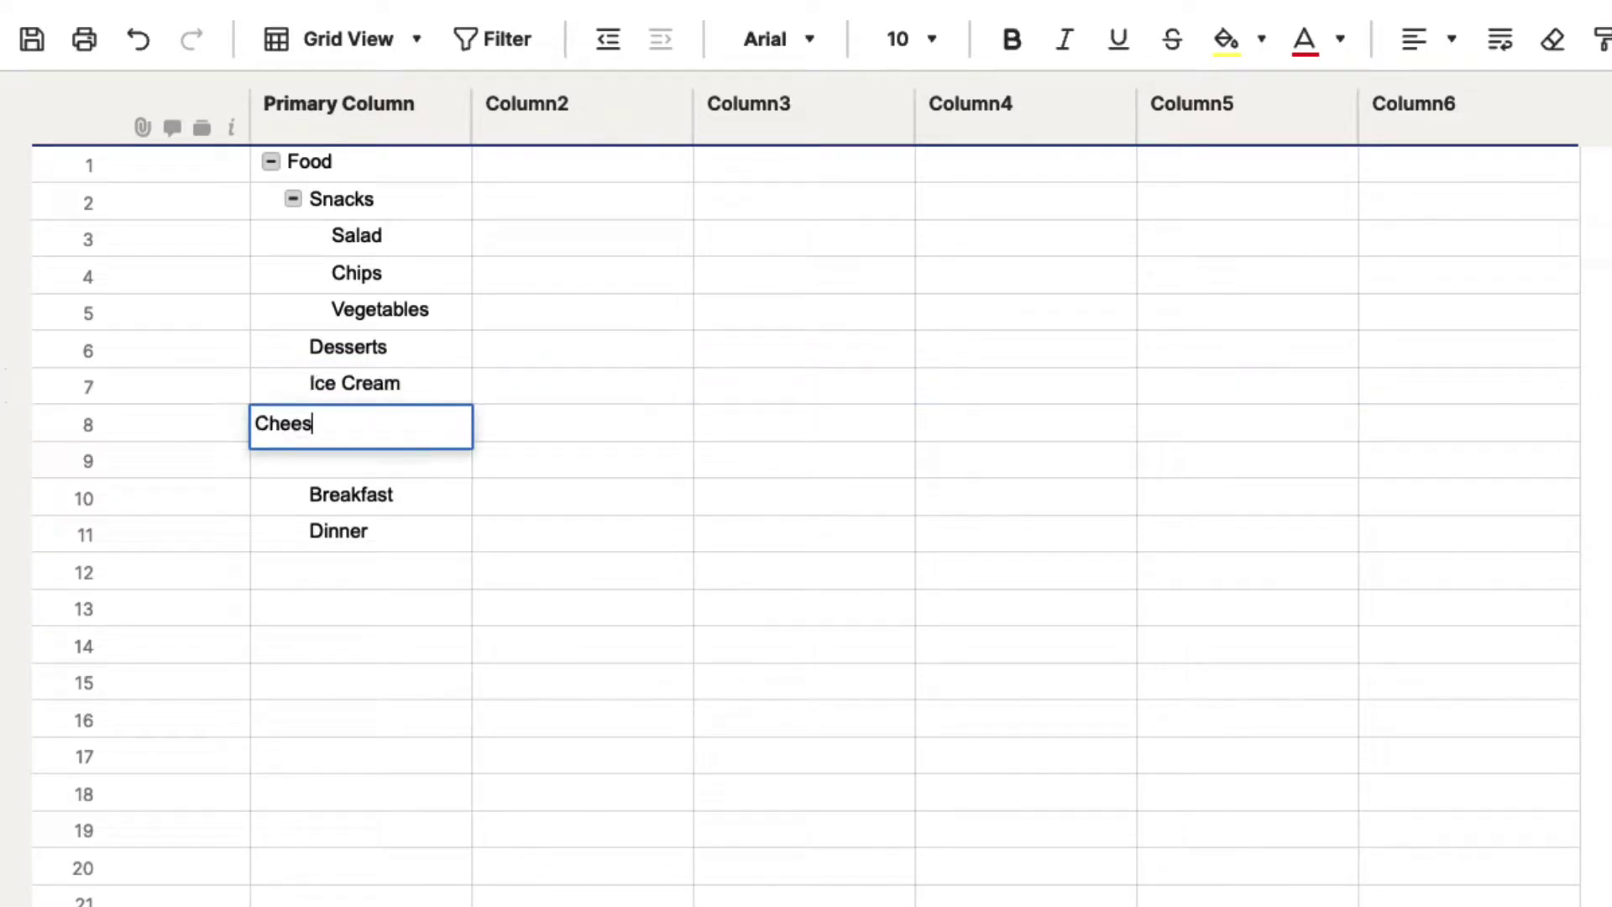
pyautogui.write('ecake')
pyautogui.press('Return')
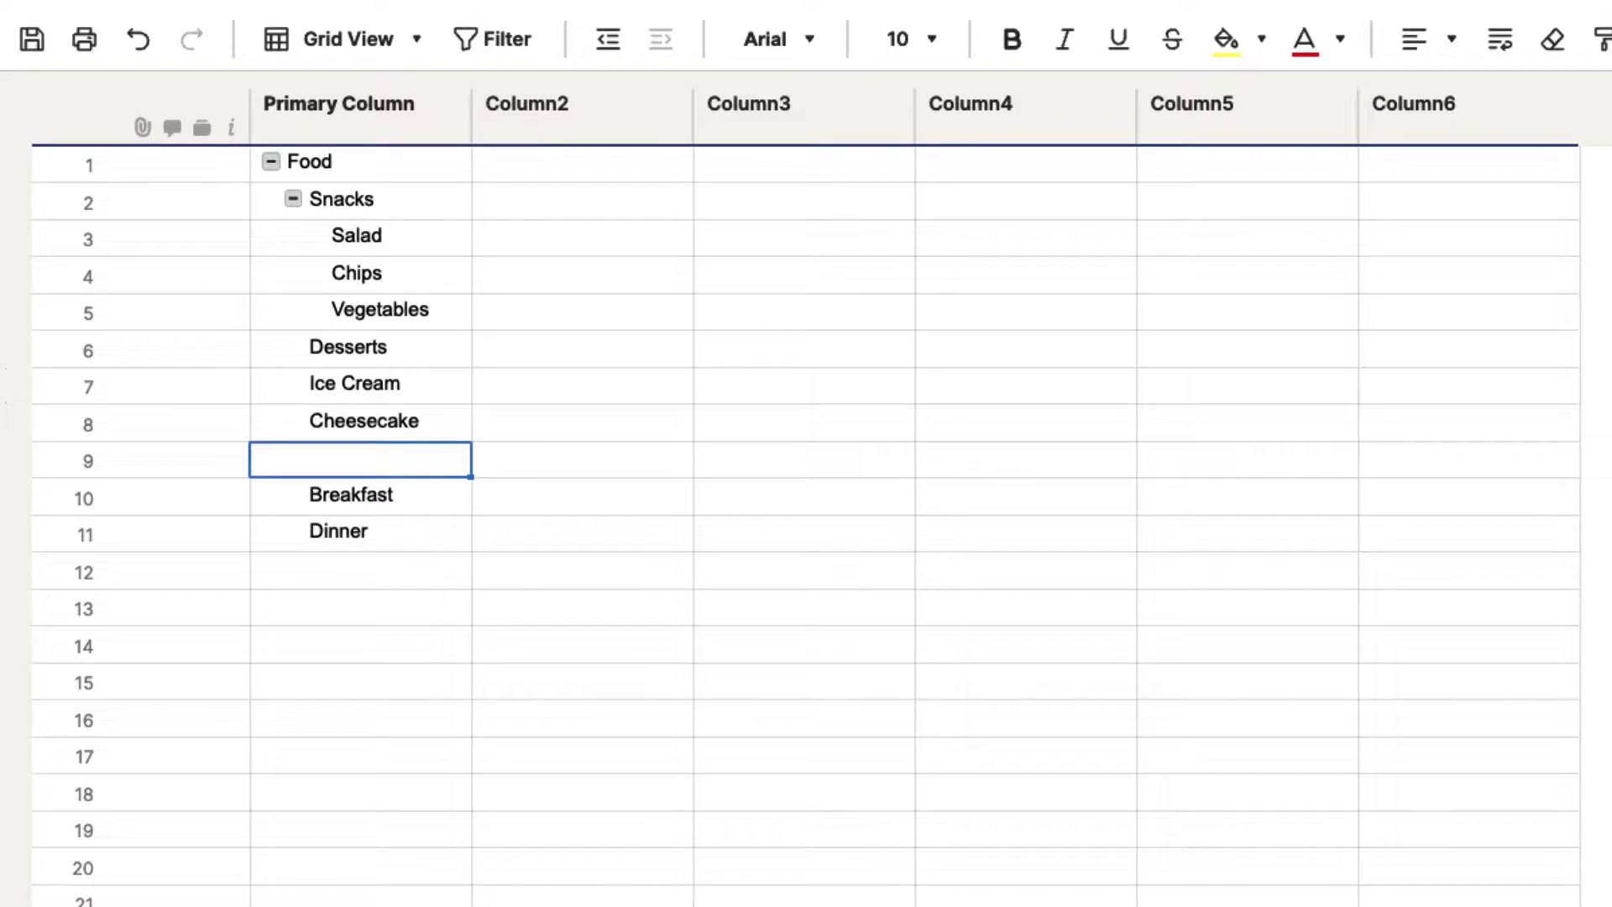
pyautogui.write('Pastry')
pyautogui.scroll(-1, 391, 377)
pyautogui.click(396, 406)
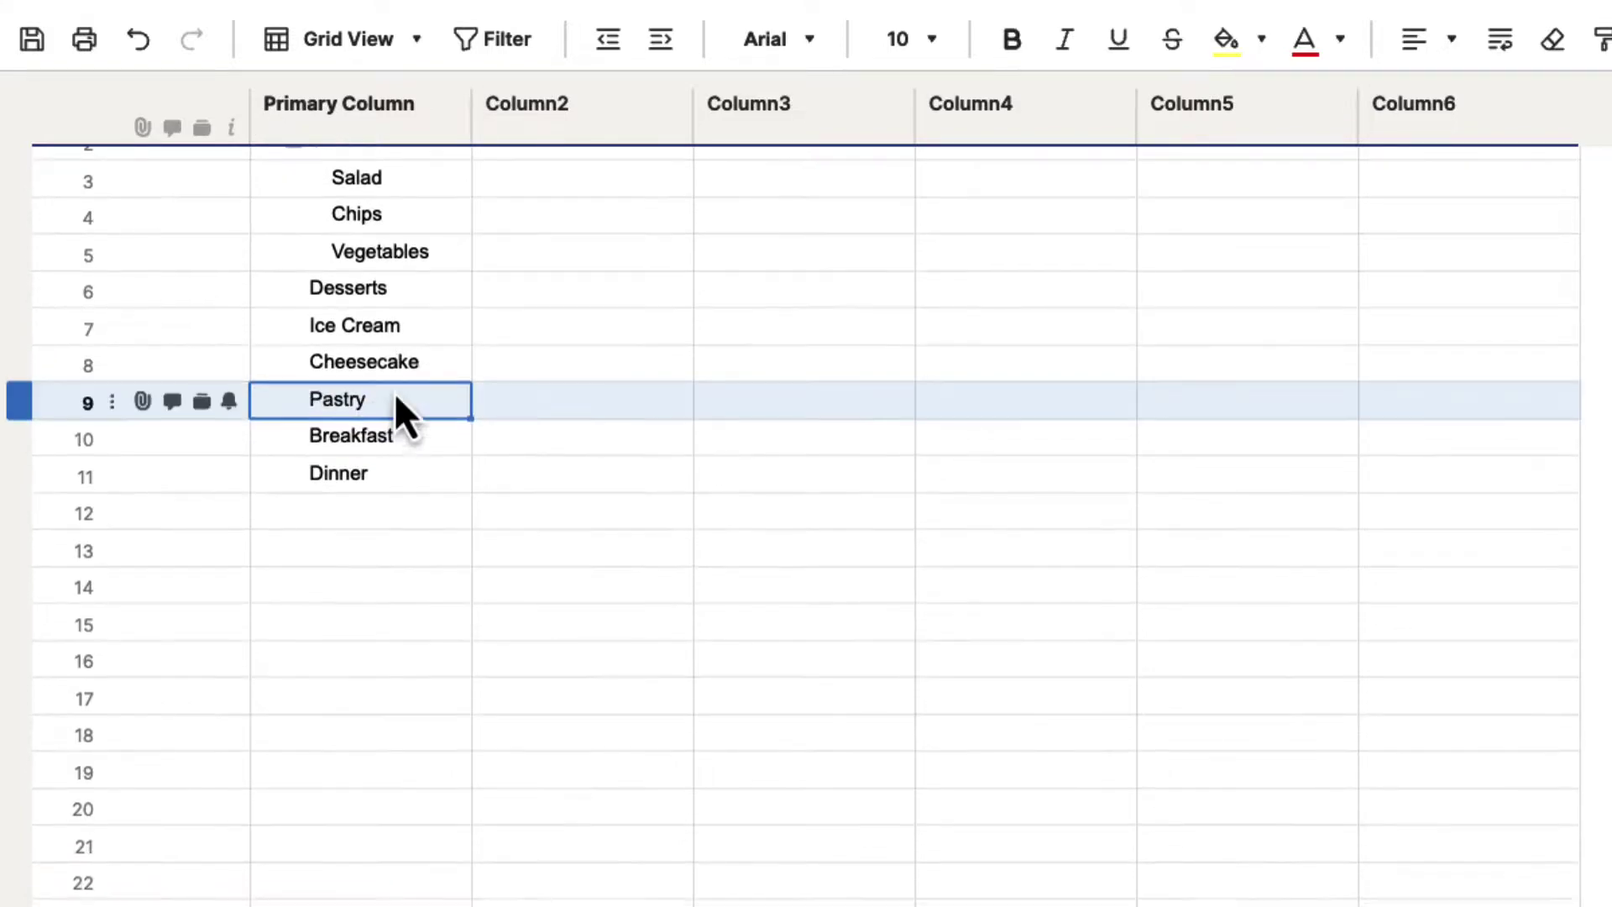
# - Indent Ice Cream, Cheesecake and Pastry under Desserts
pyautogui.click(398, 336)
pyautogui.scroll(1, 386, 356)
pyautogui.moveTo(383, 393); pyautogui.dragTo(386, 461)
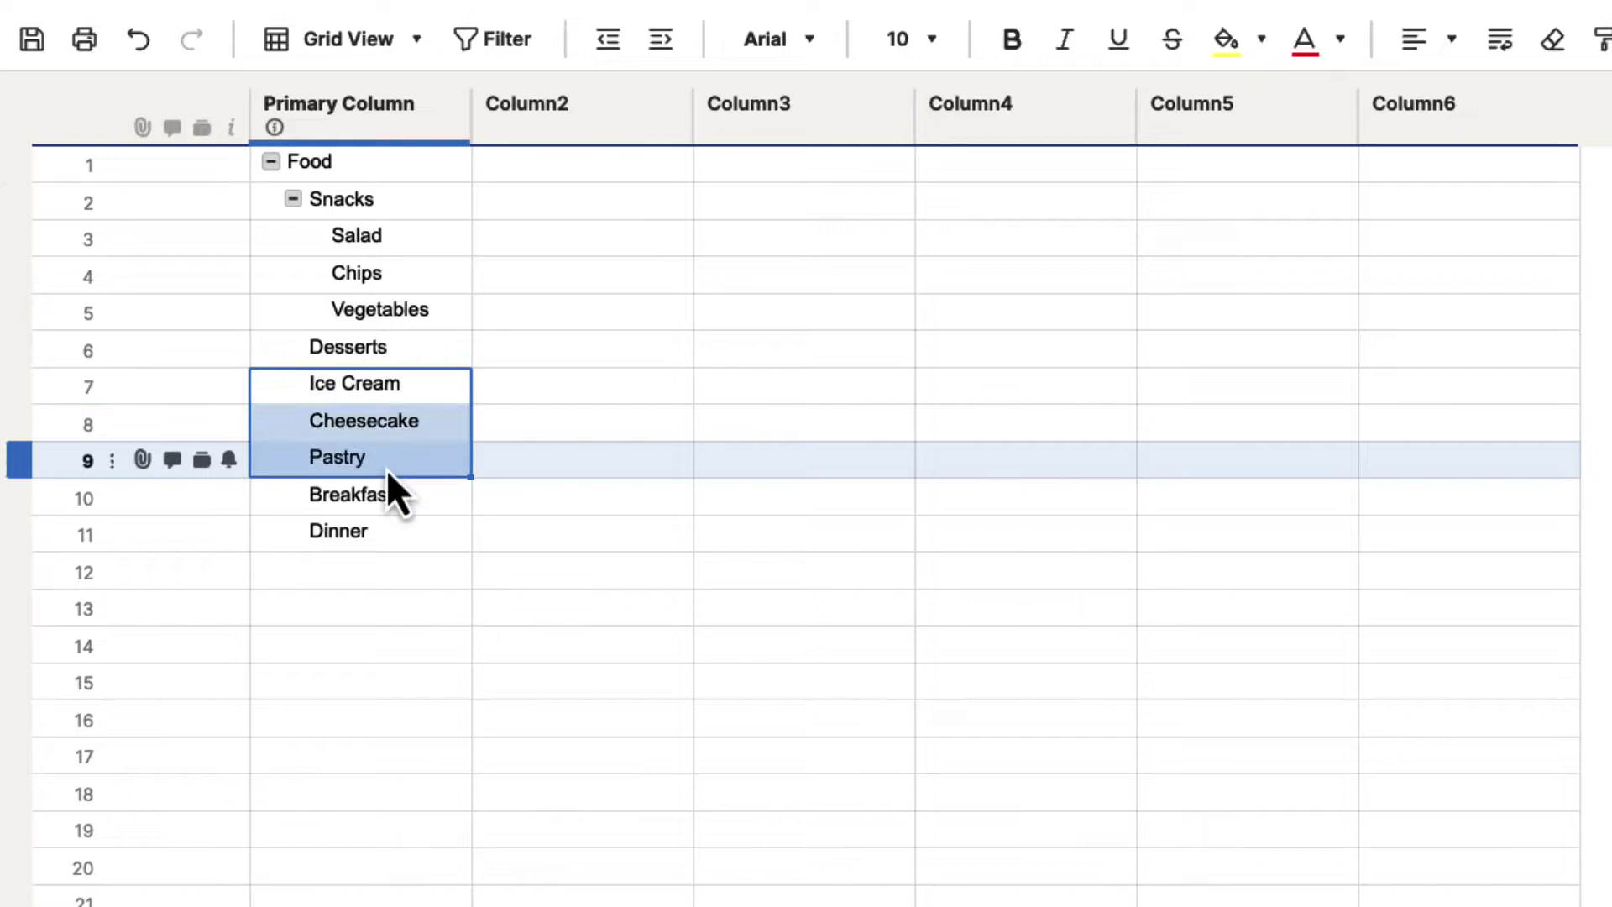
pyautogui.click(660, 39)
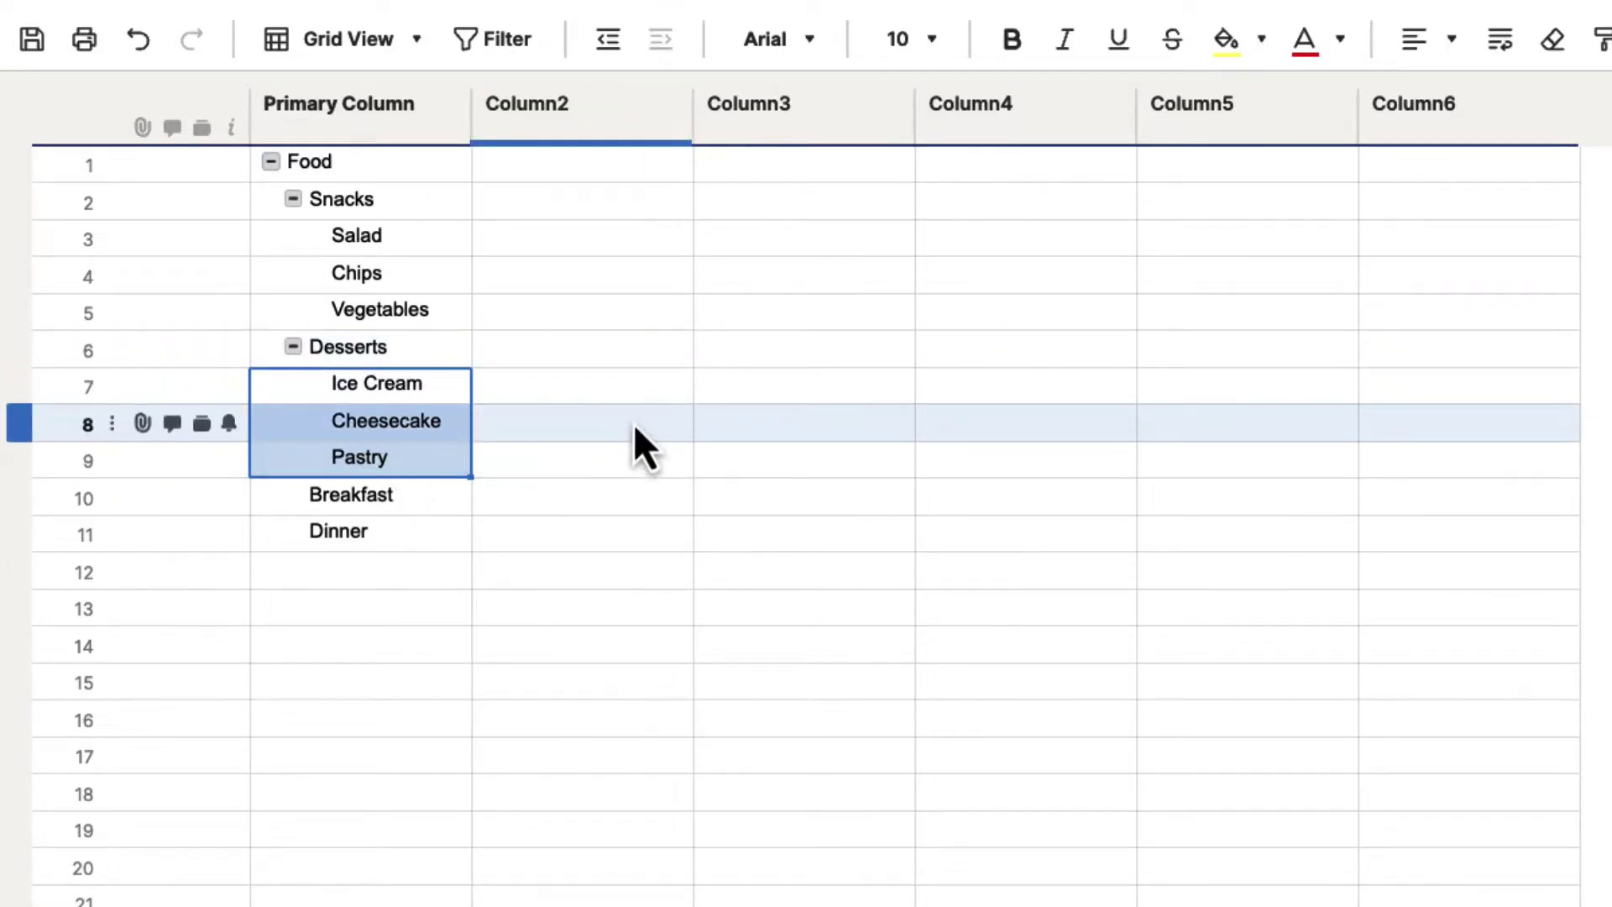
pyautogui.click(633, 423)
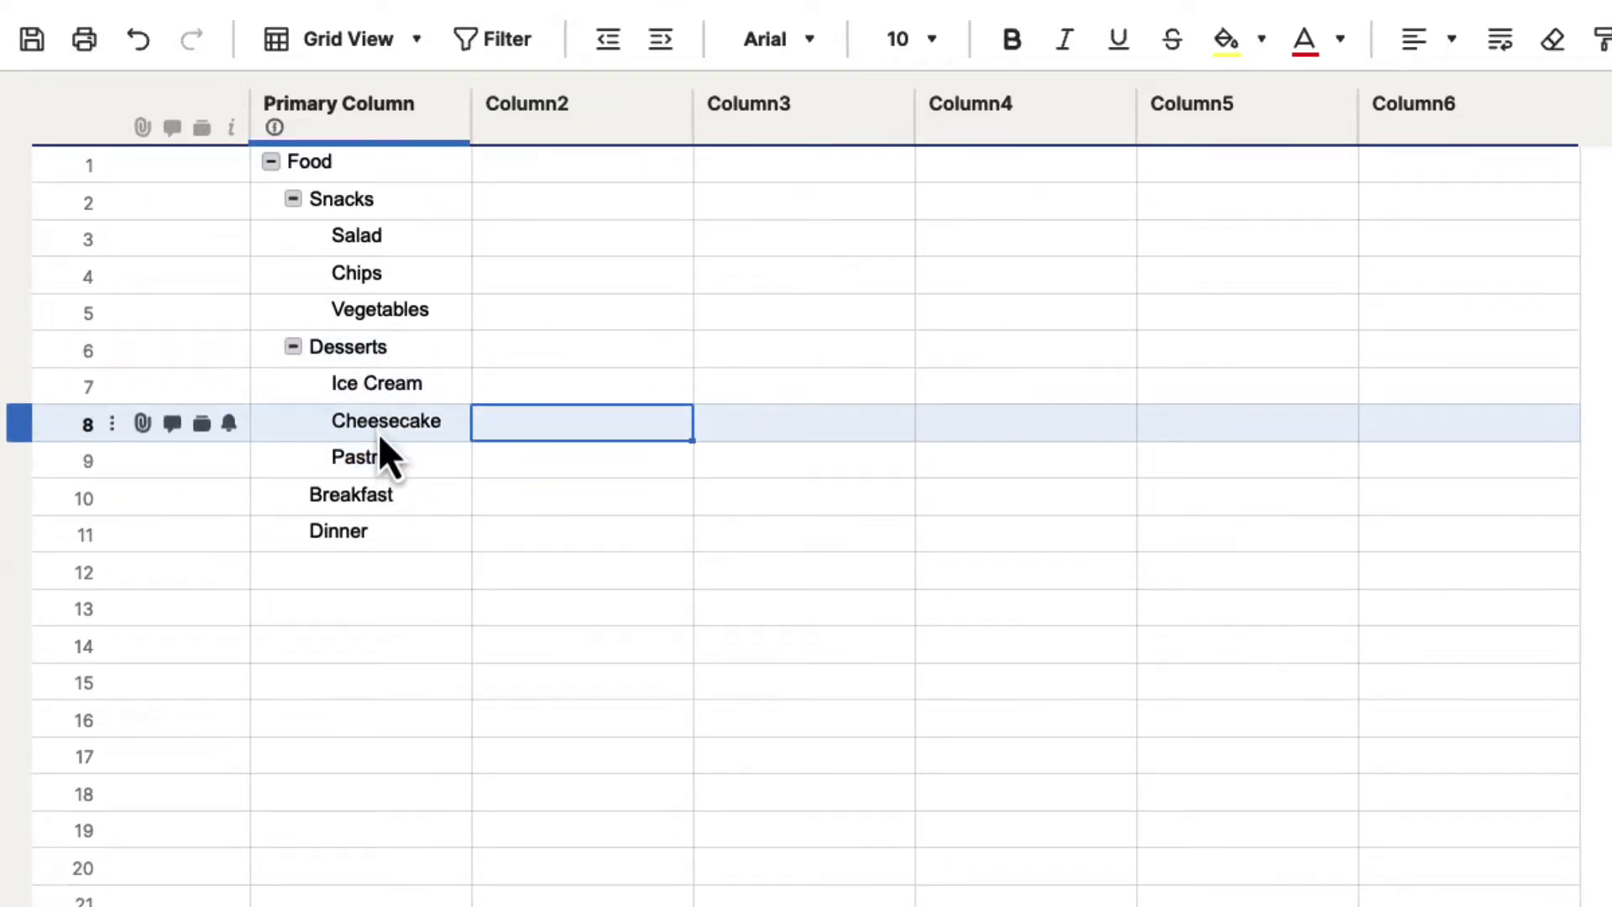
# - Collapse Desserts, Snacks and Food, then expand all three again
pyautogui.click(293, 348)
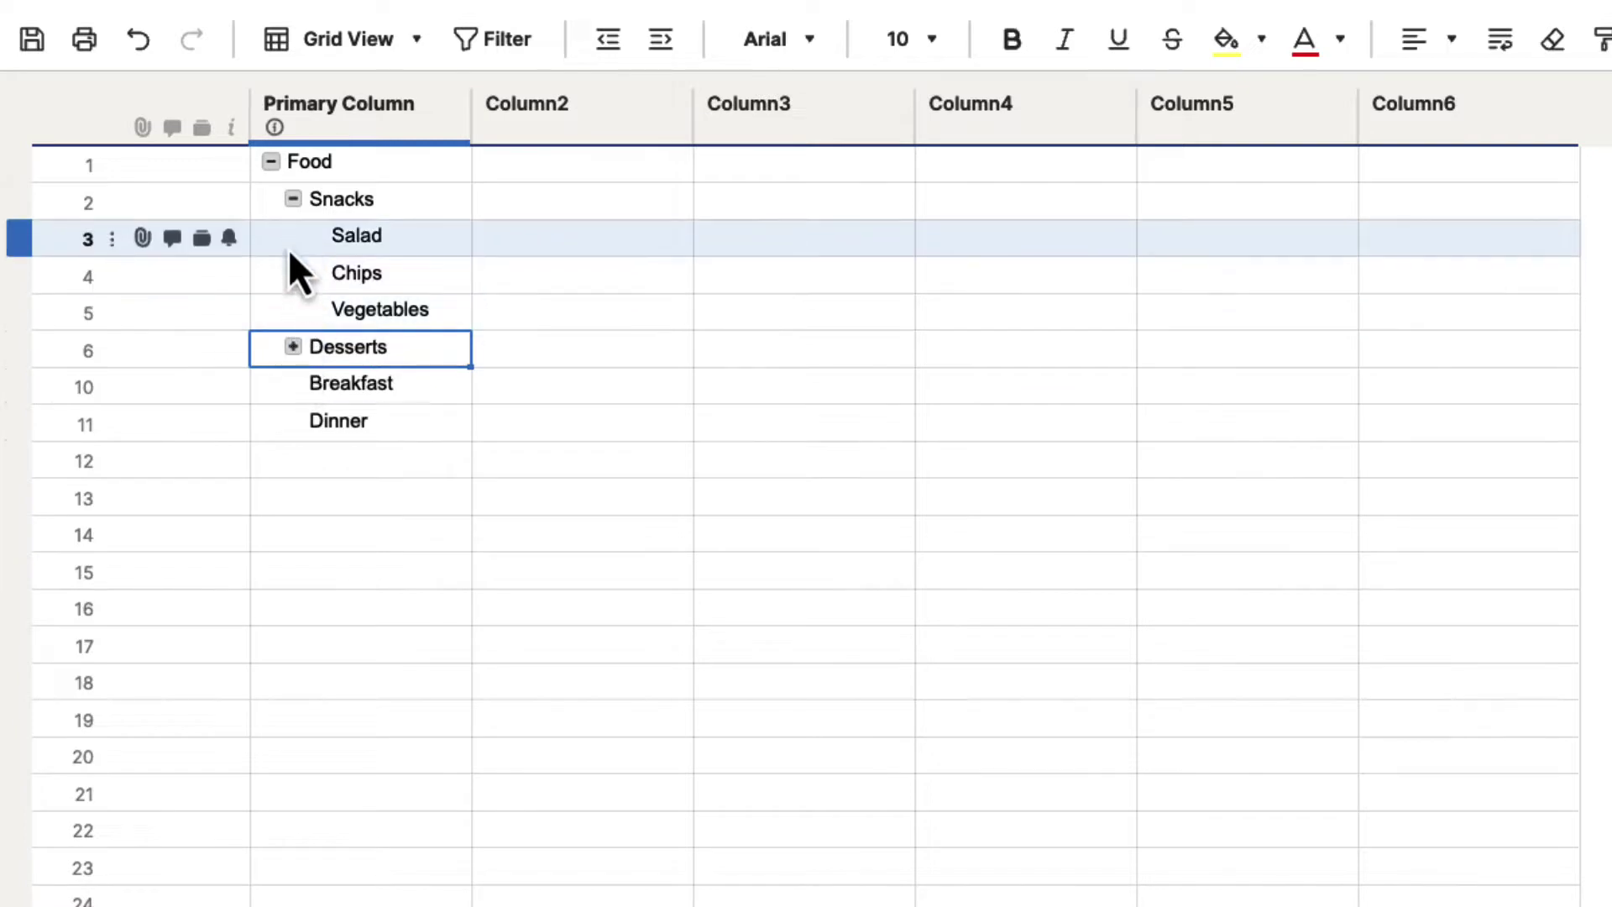
pyautogui.click(292, 199)
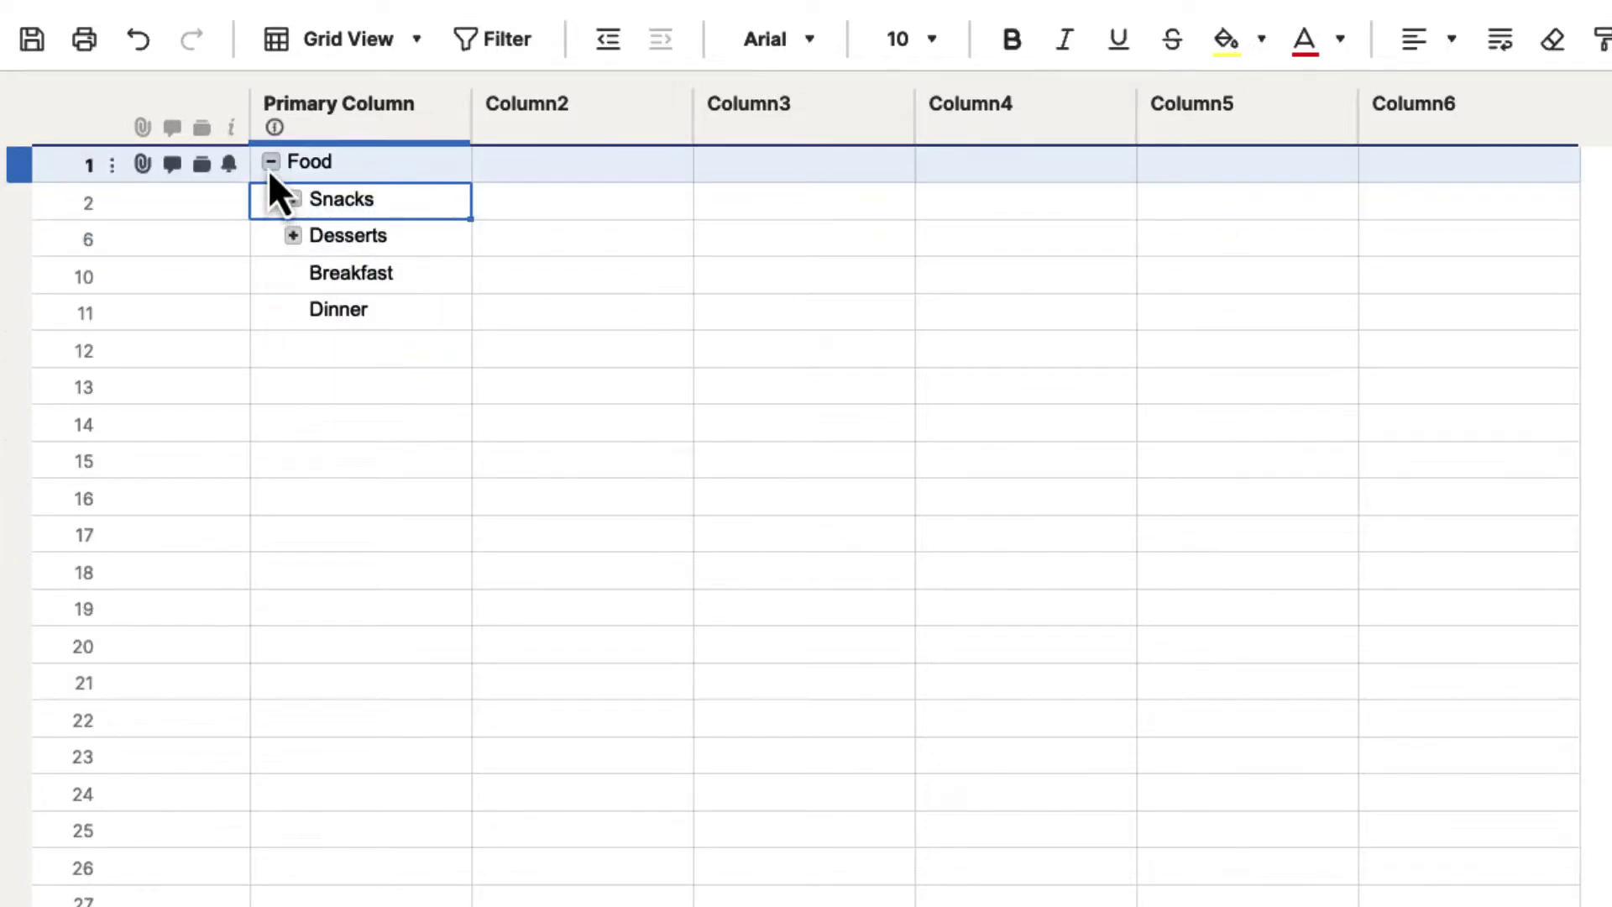
pyautogui.click(269, 165)
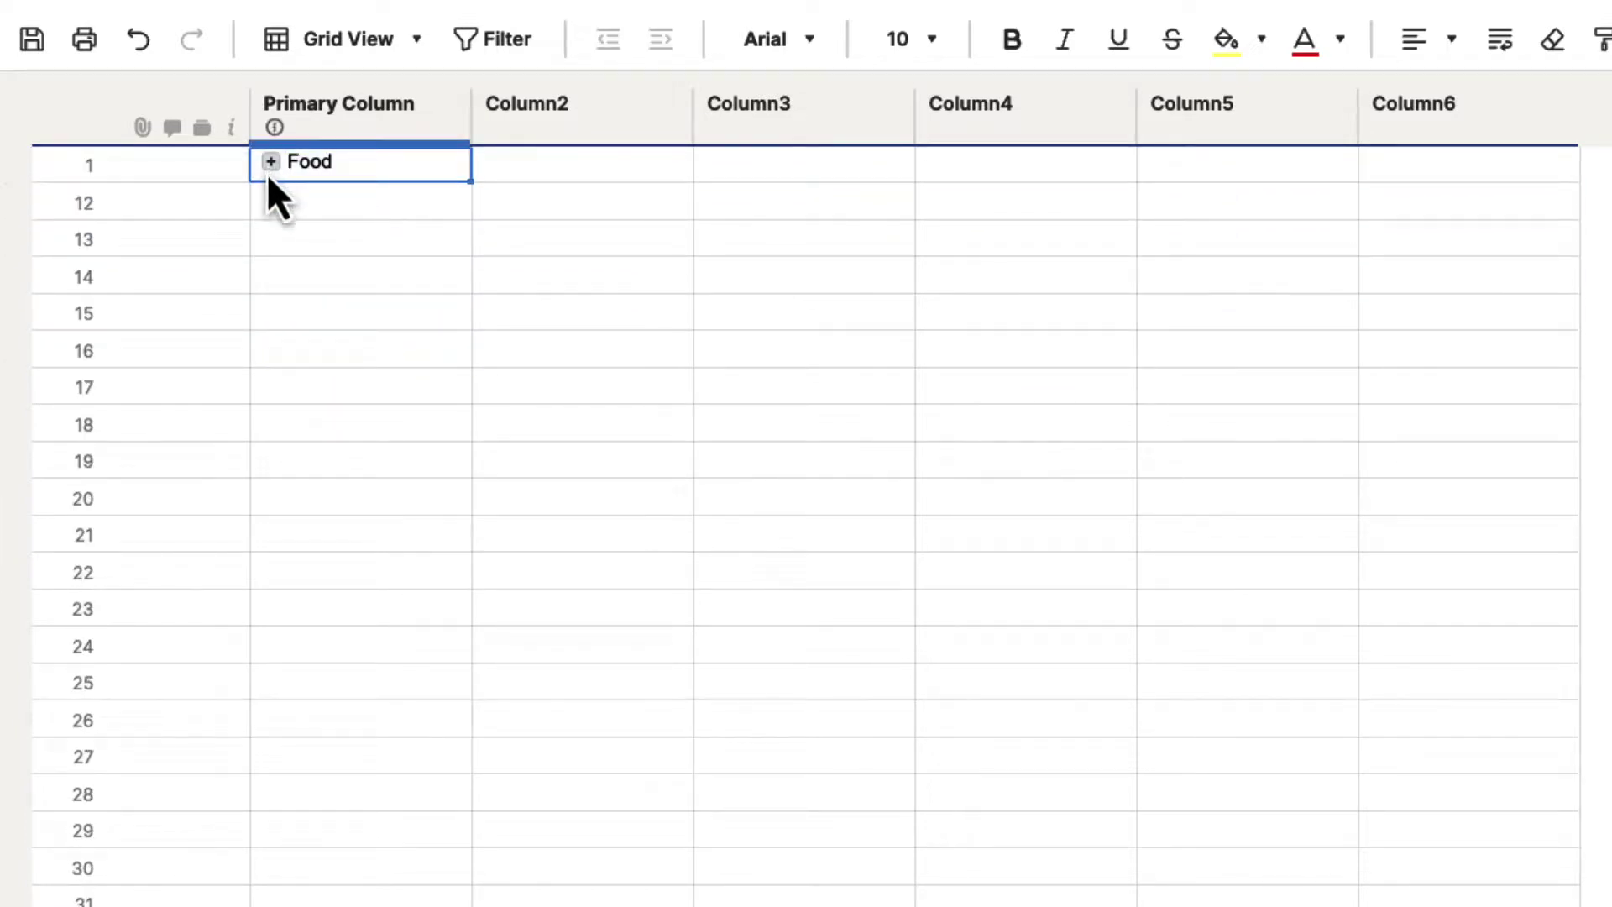
pyautogui.click(270, 164)
pyautogui.click(293, 200)
pyautogui.click(293, 347)
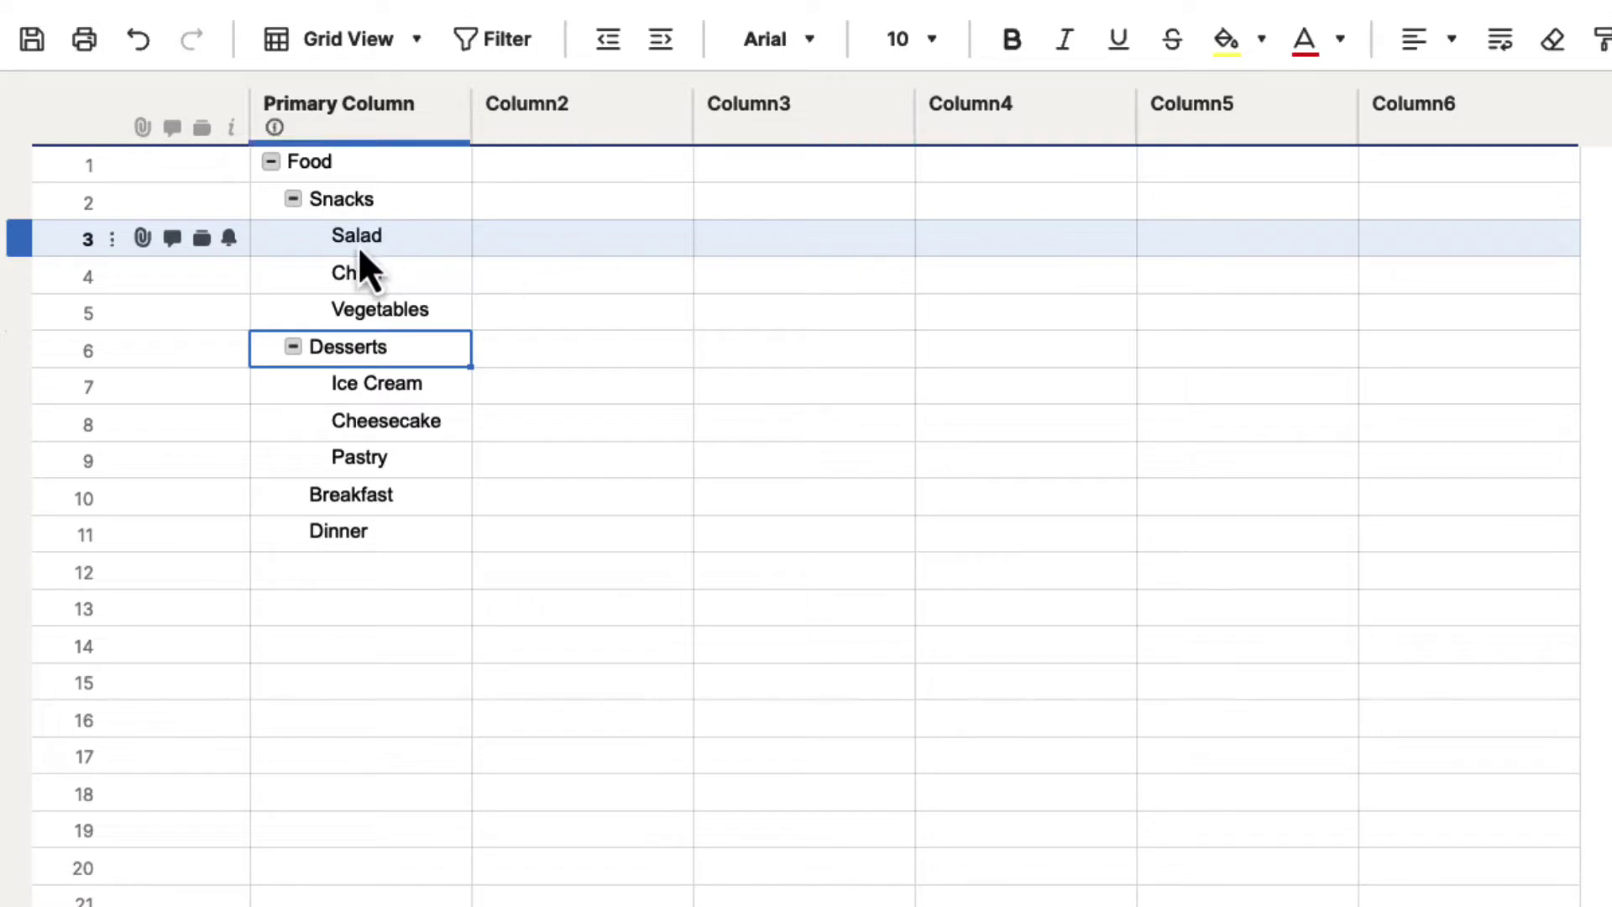
# - Type 'Low Carbs' in Column2 and 'Low Protein' in Column3 of the Salad row
pyautogui.click(578, 246)
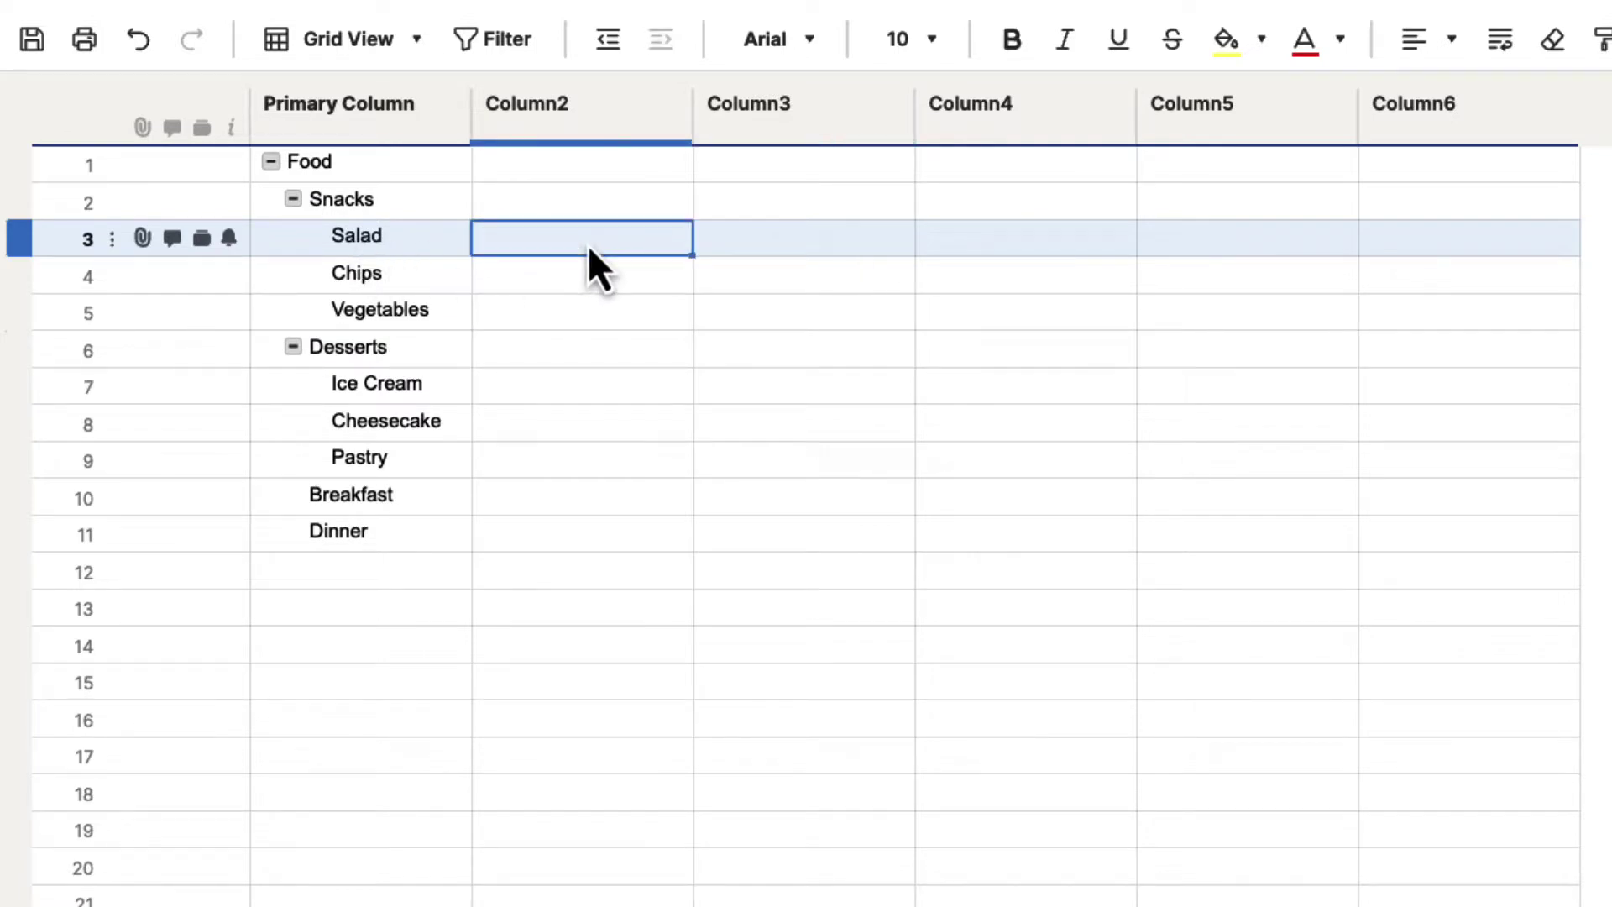
pyautogui.write('Low')
pyautogui.press('Return')
pyautogui.write('c')
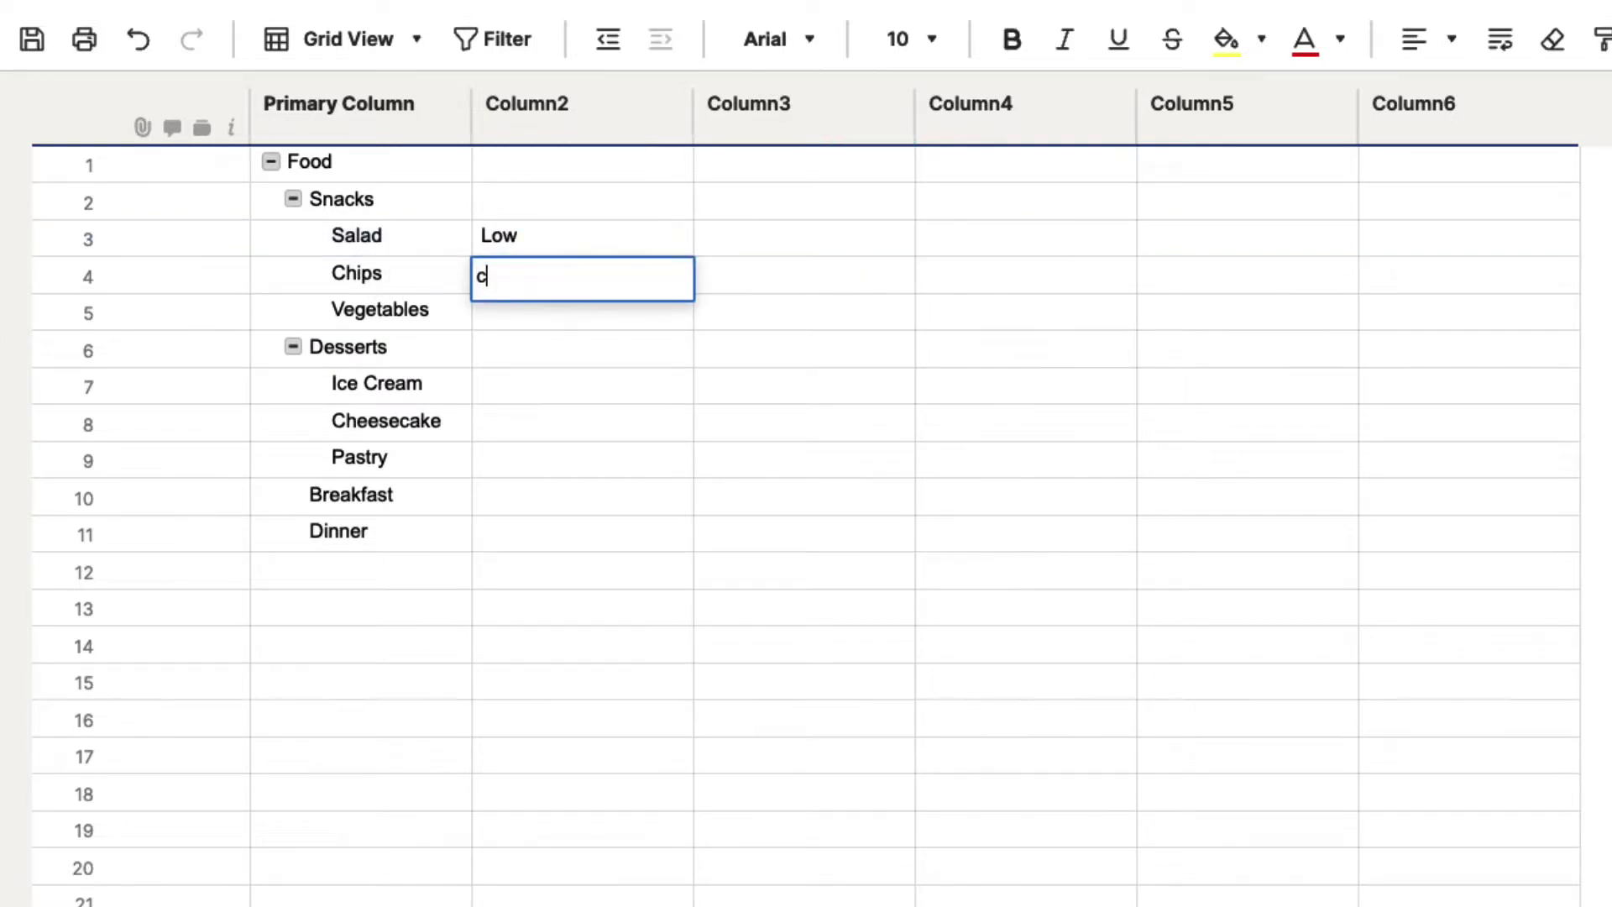
pyautogui.click(581, 237)
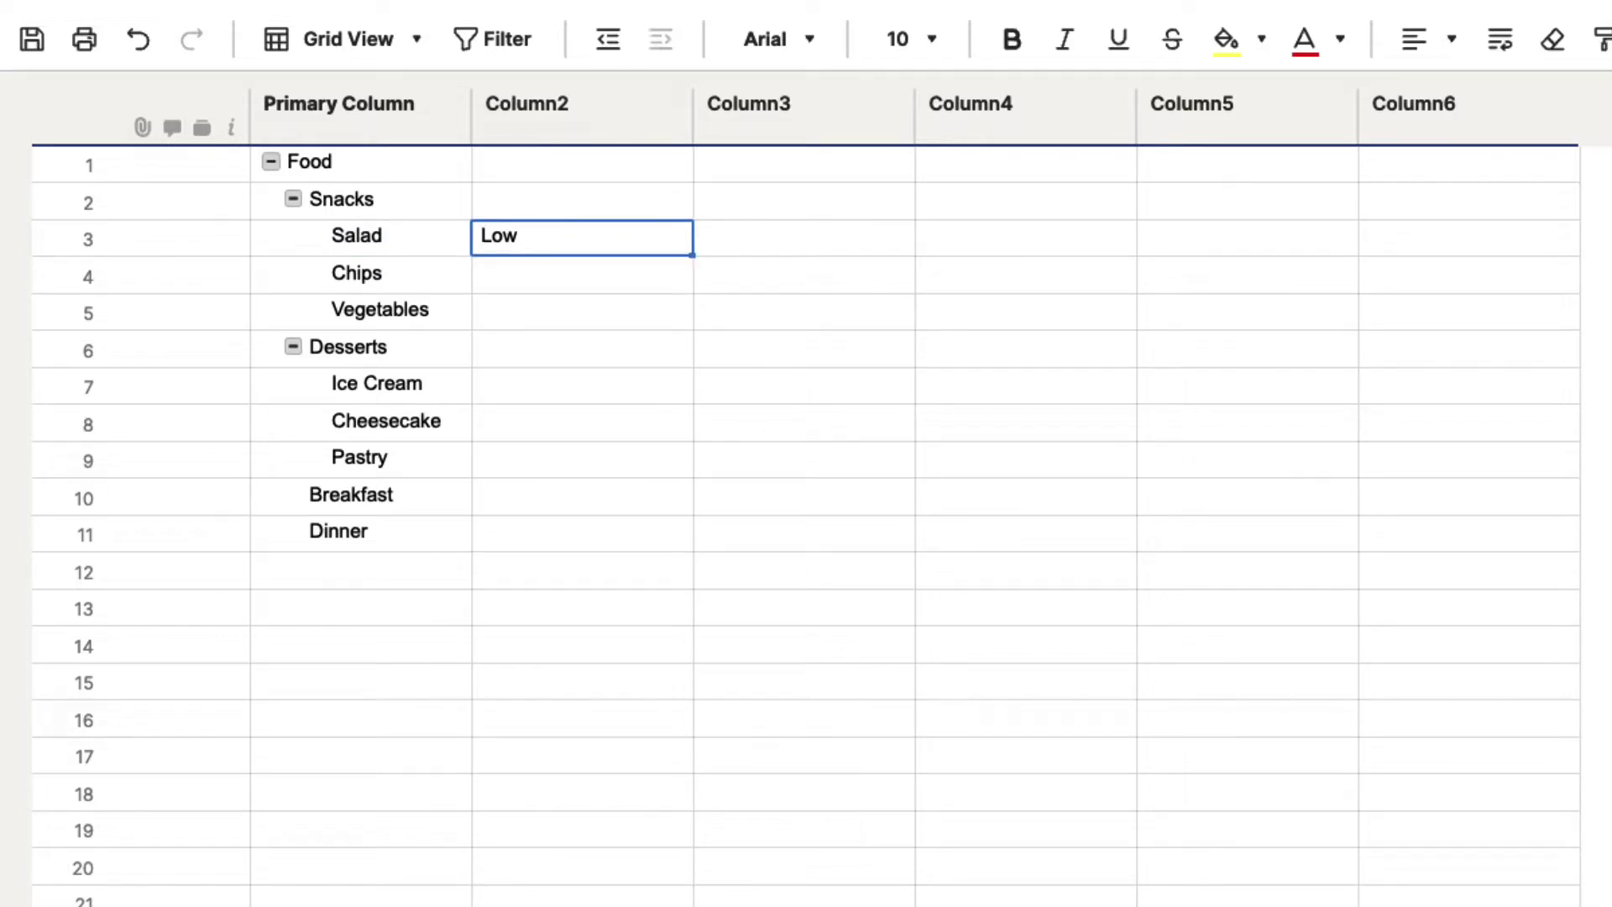
pyautogui.press('F2')
pyautogui.write('Carbs')
pyautogui.press('Tab')
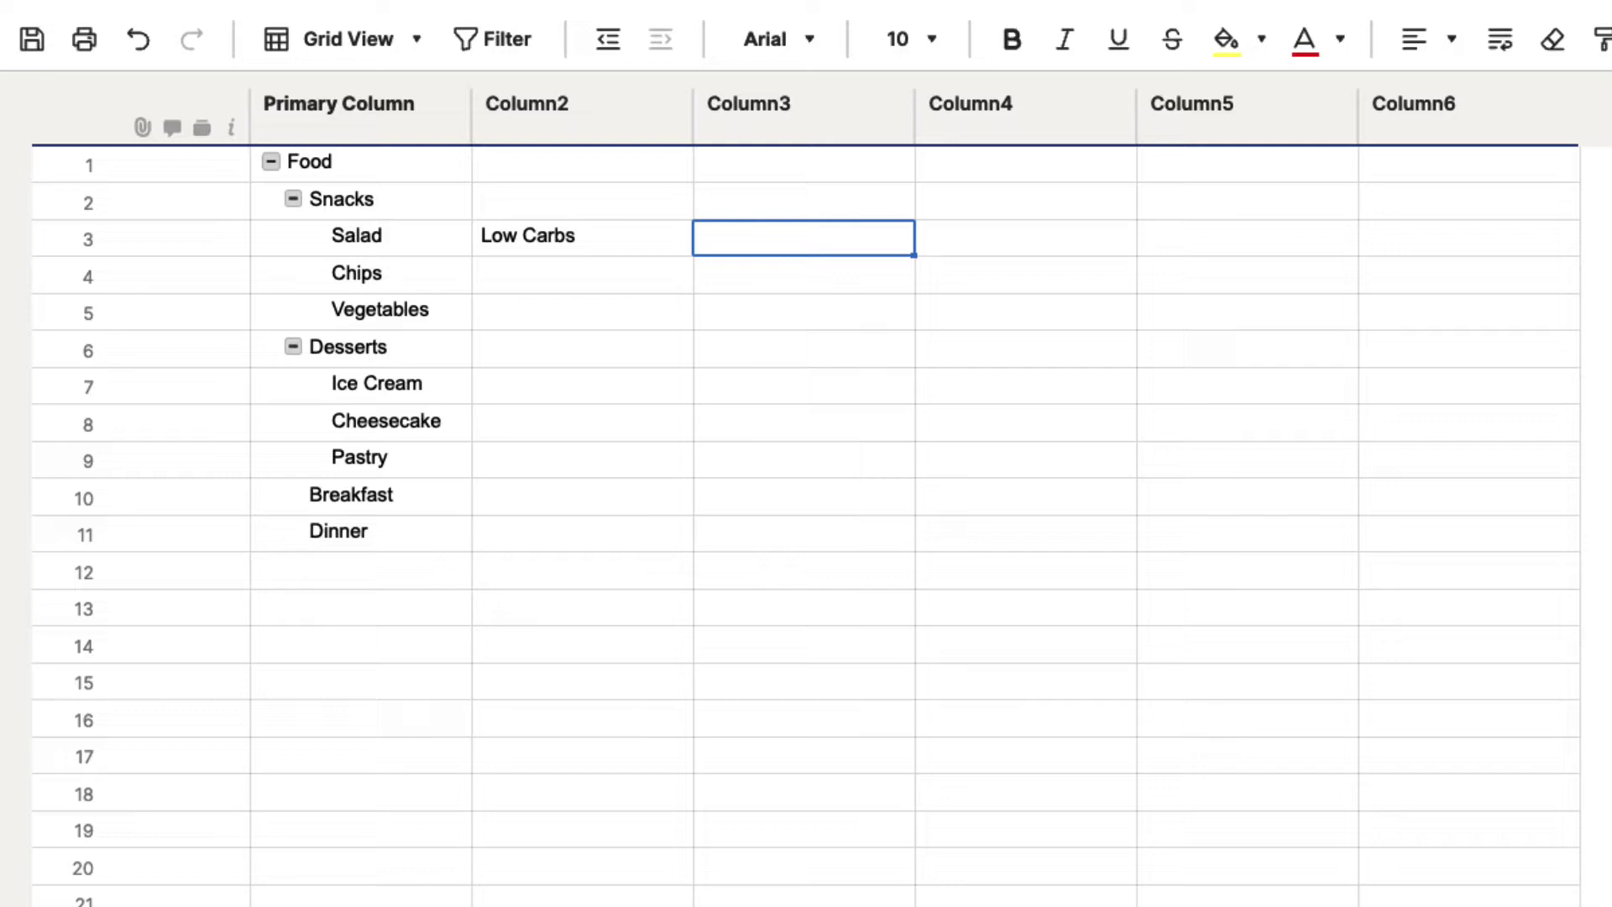
pyautogui.write('Low Protein')
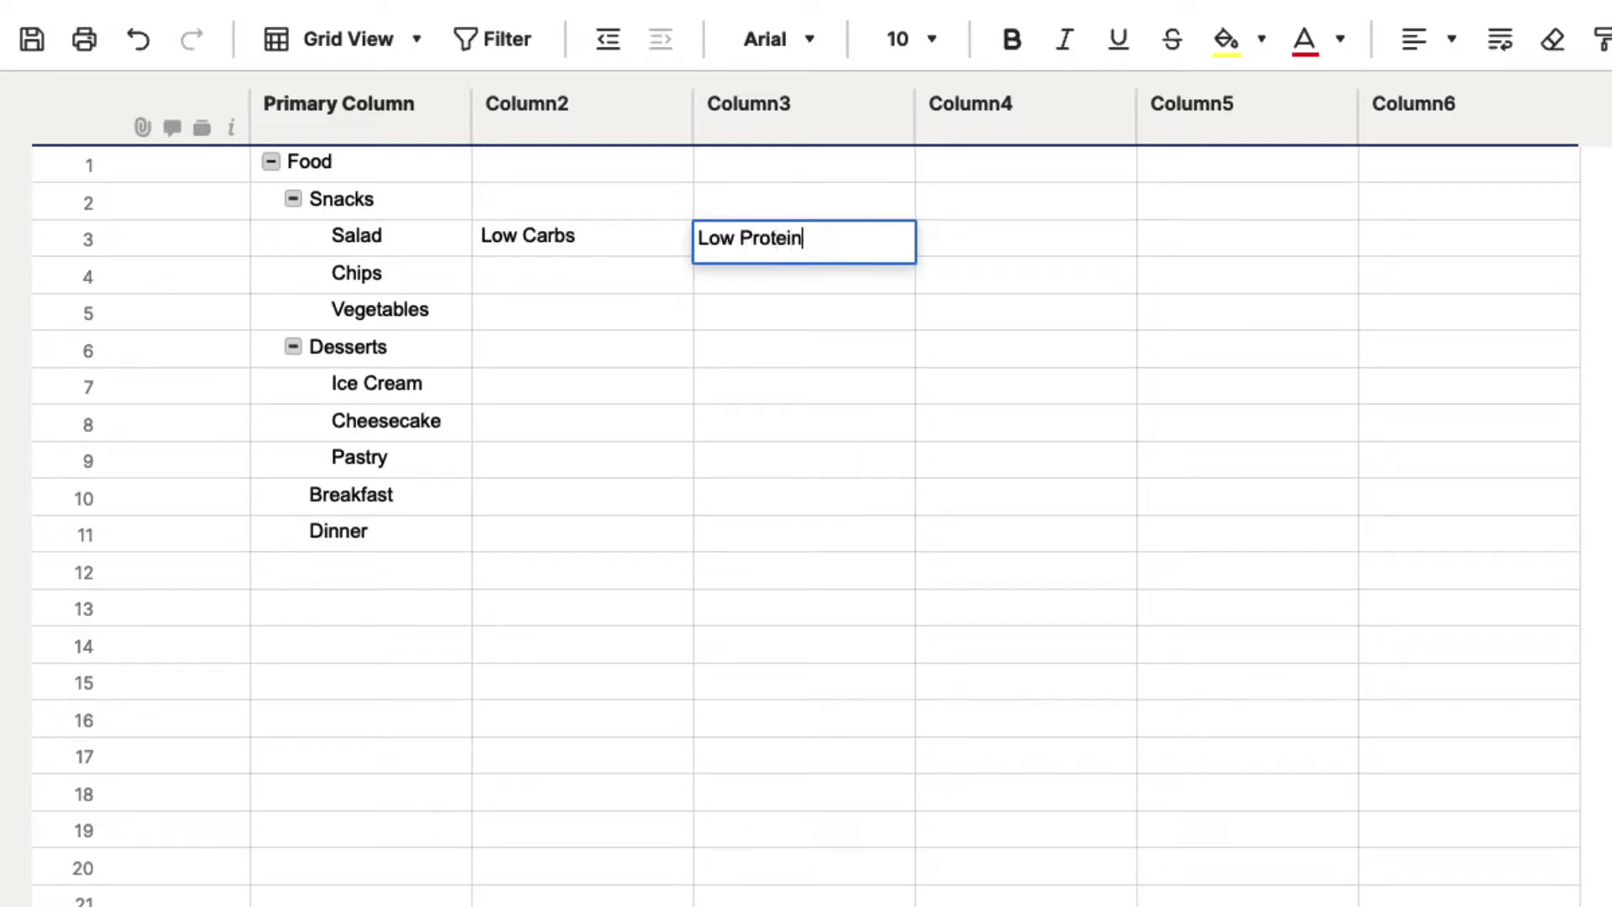
pyautogui.press('Tab')
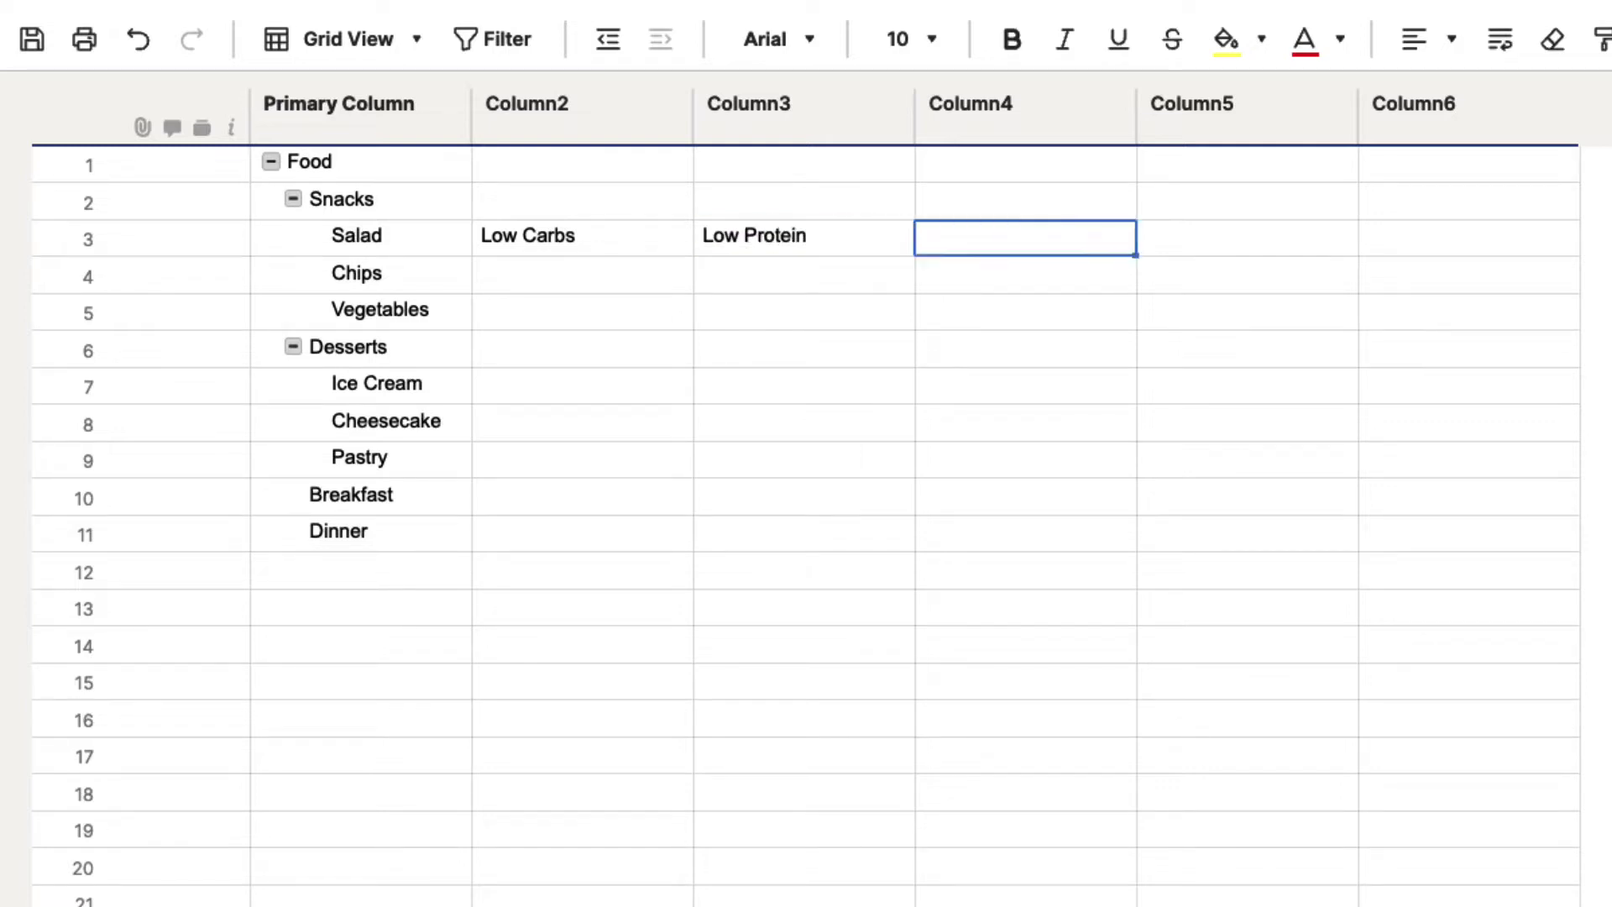
pyautogui.click(290, 204)
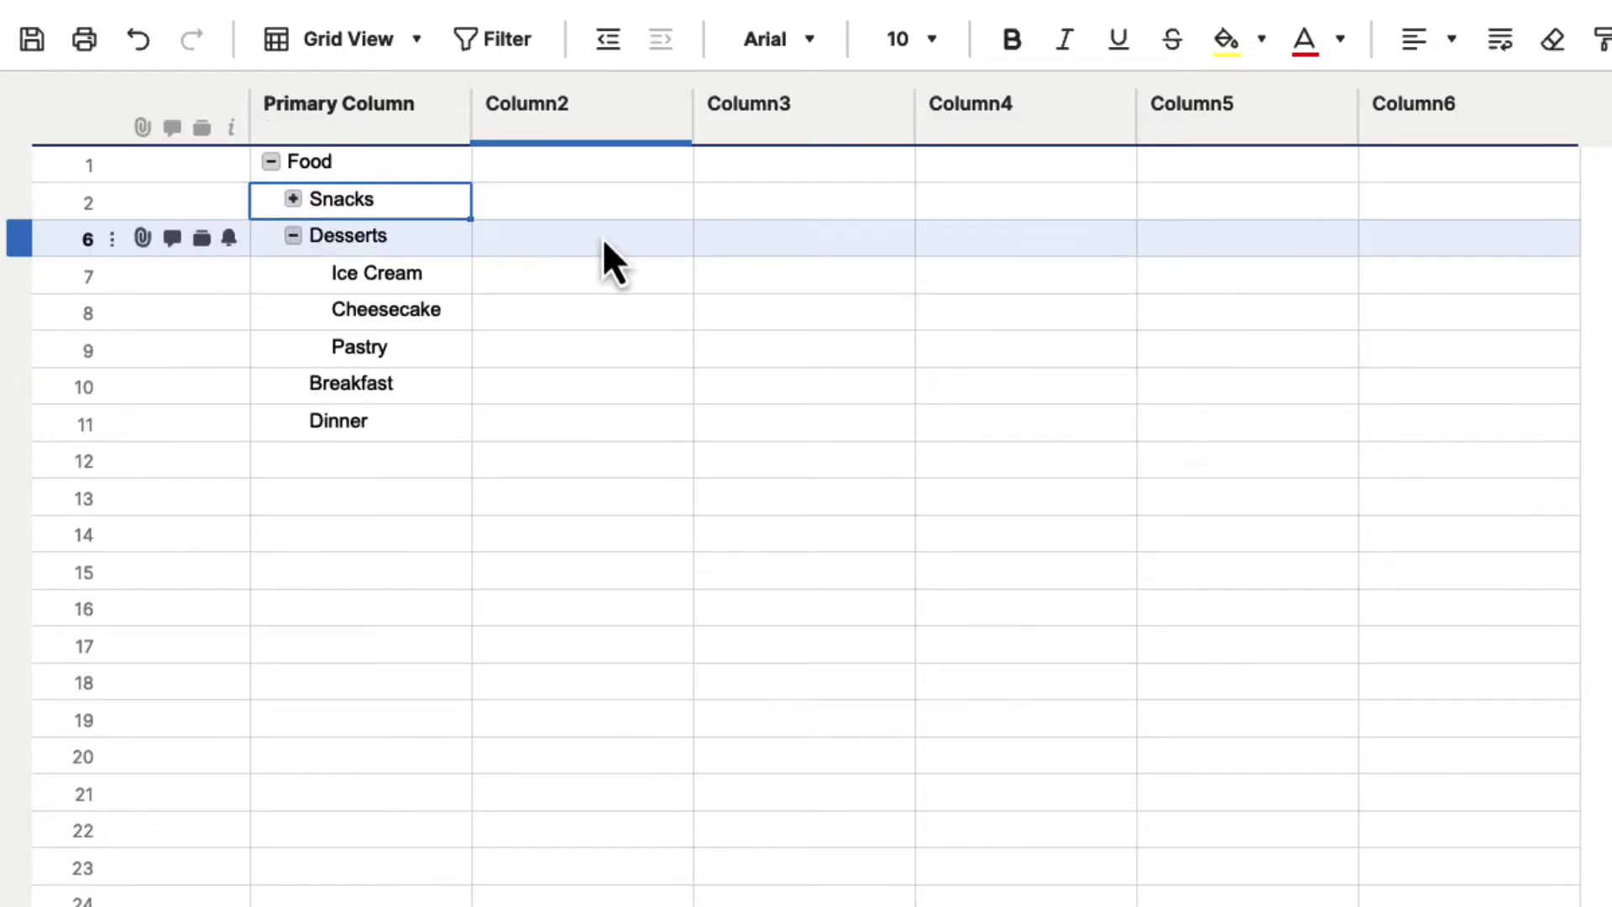
pyautogui.click(292, 200)
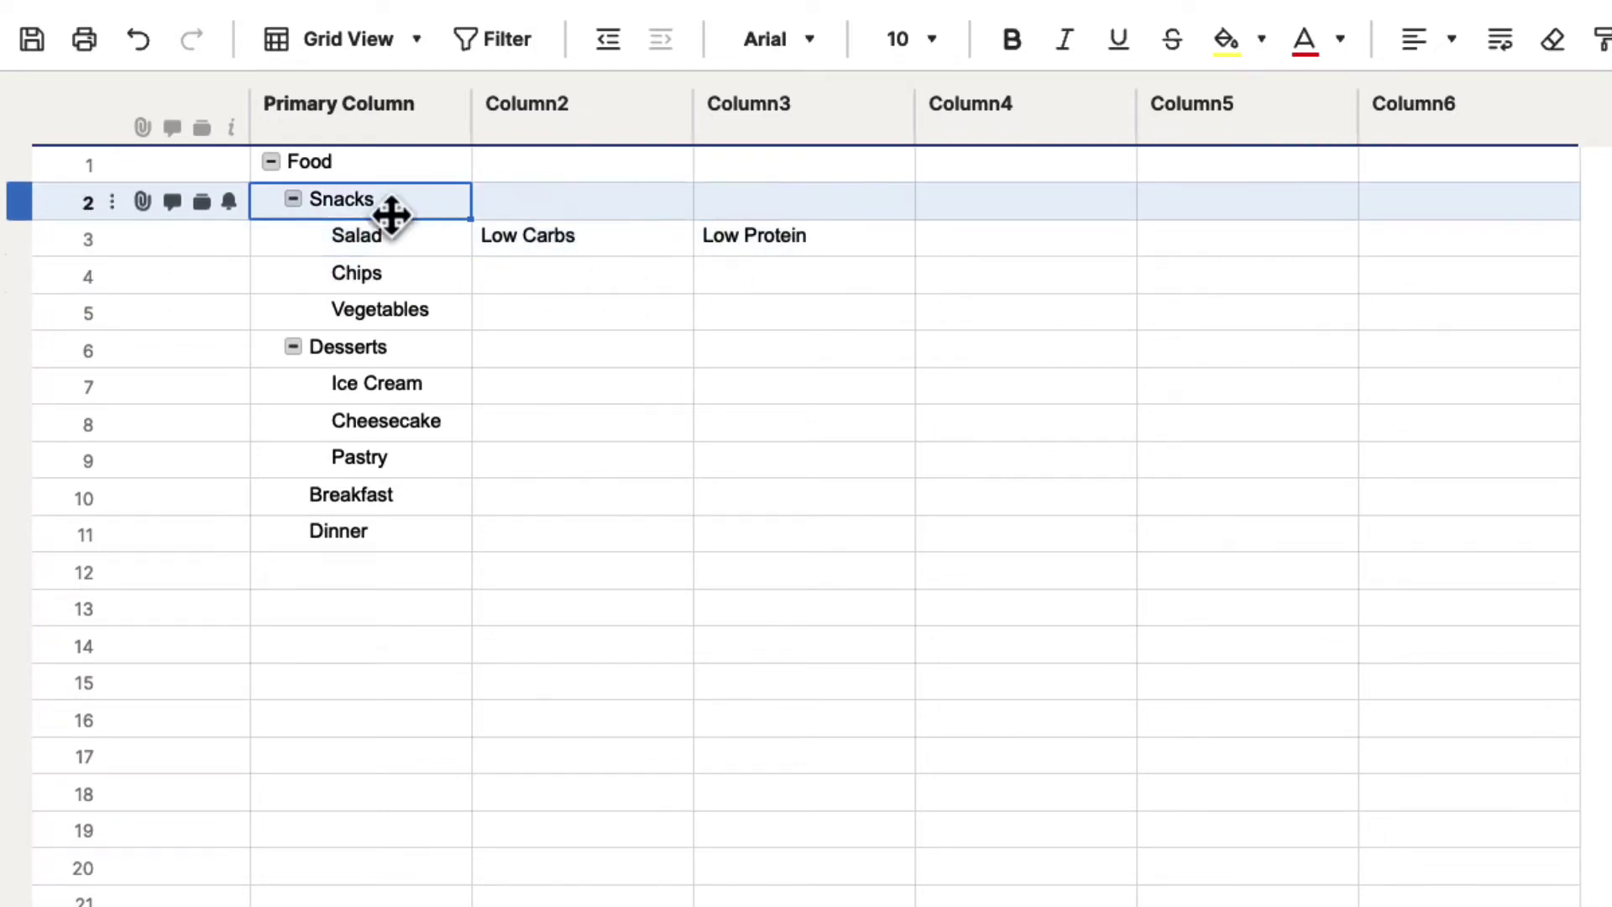
pyautogui.click(295, 204)
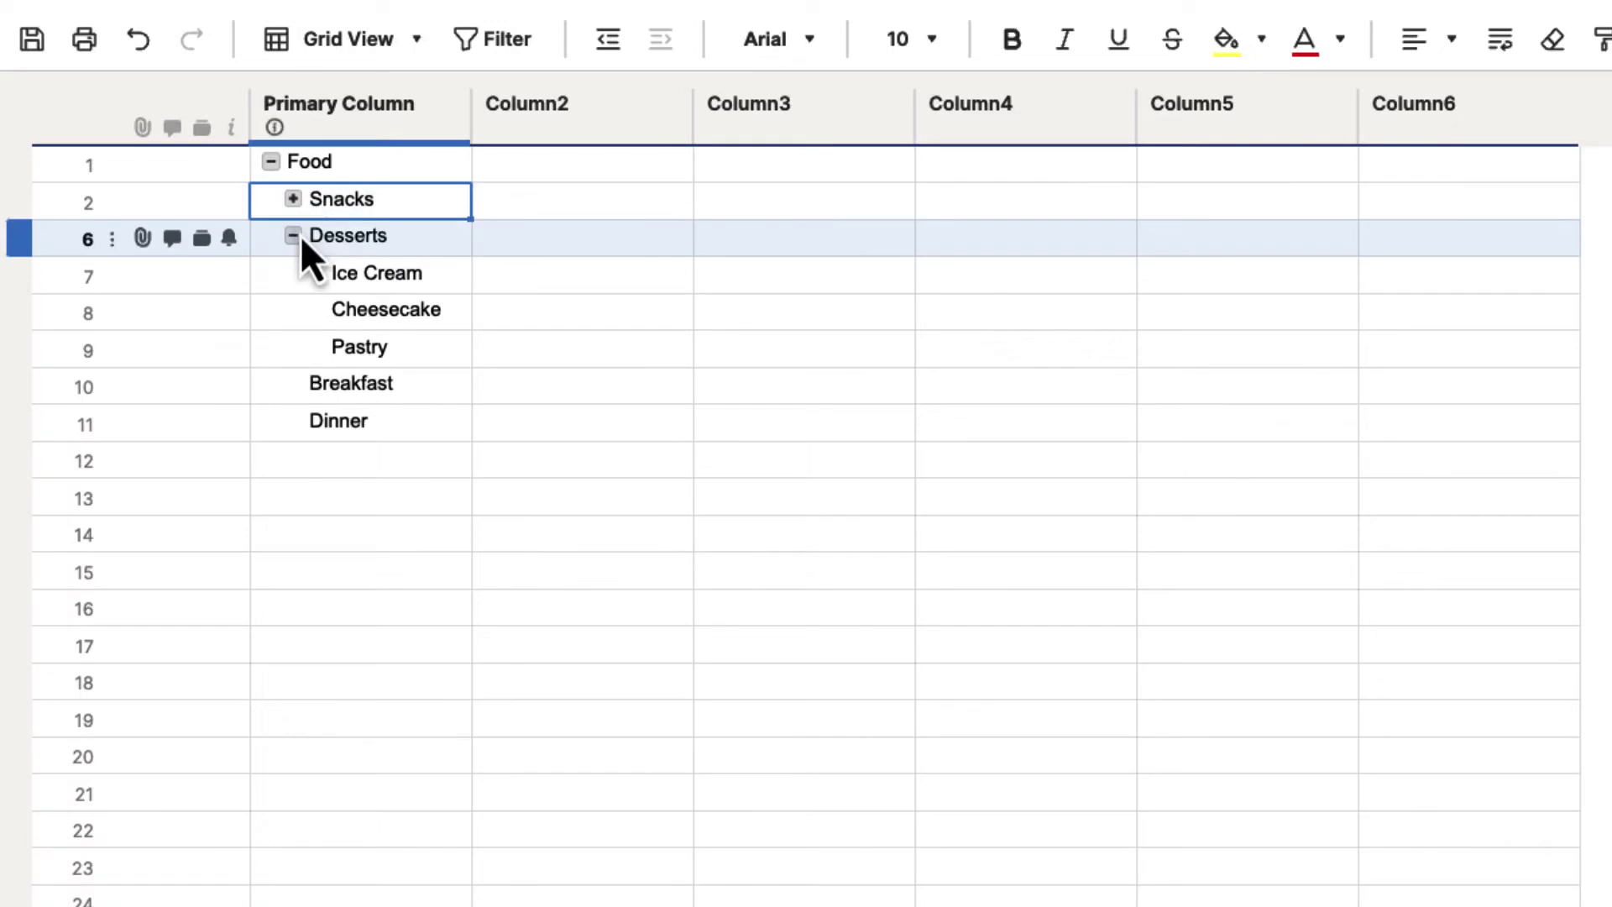
pyautogui.click(294, 236)
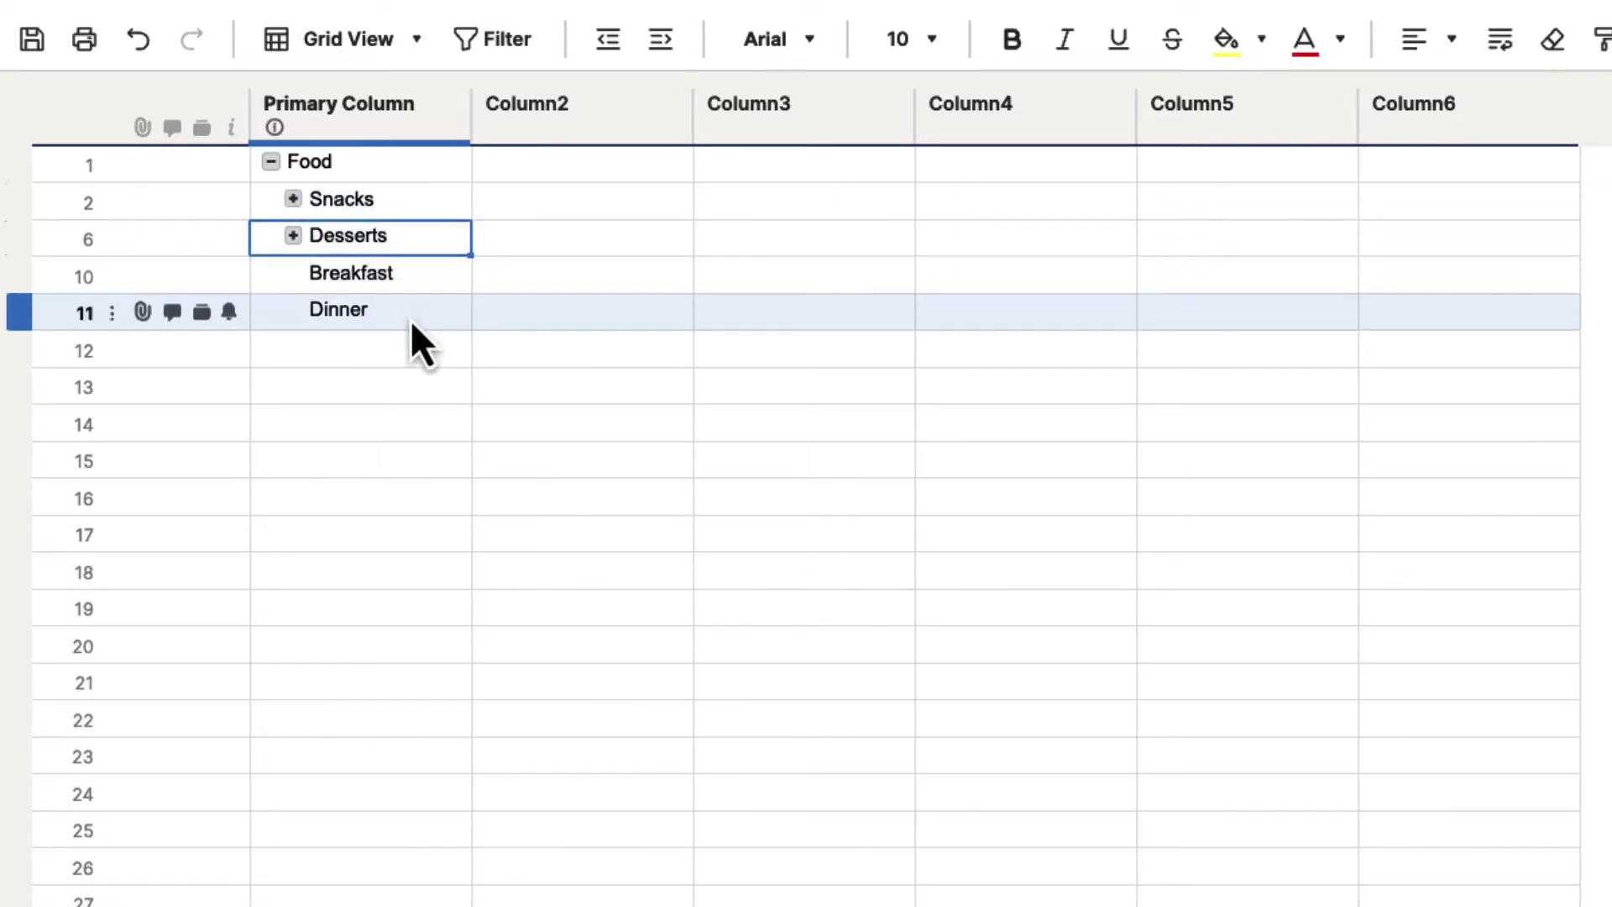
pyautogui.click(325, 171)
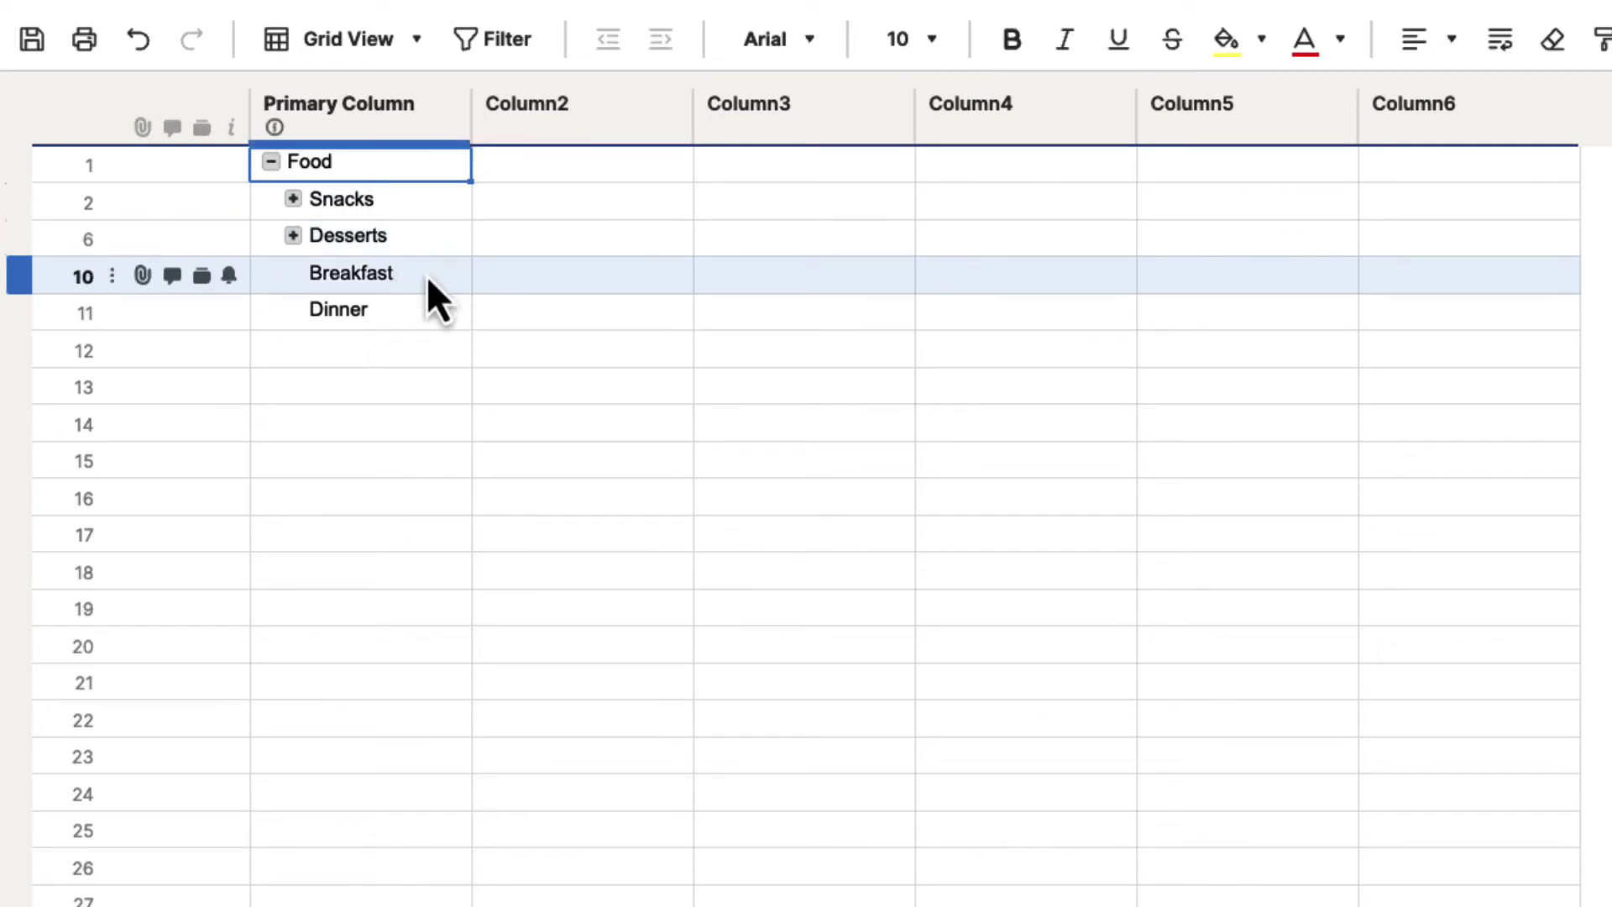
pyautogui.click(270, 162)
pyautogui.click(270, 163)
pyautogui.click(288, 199)
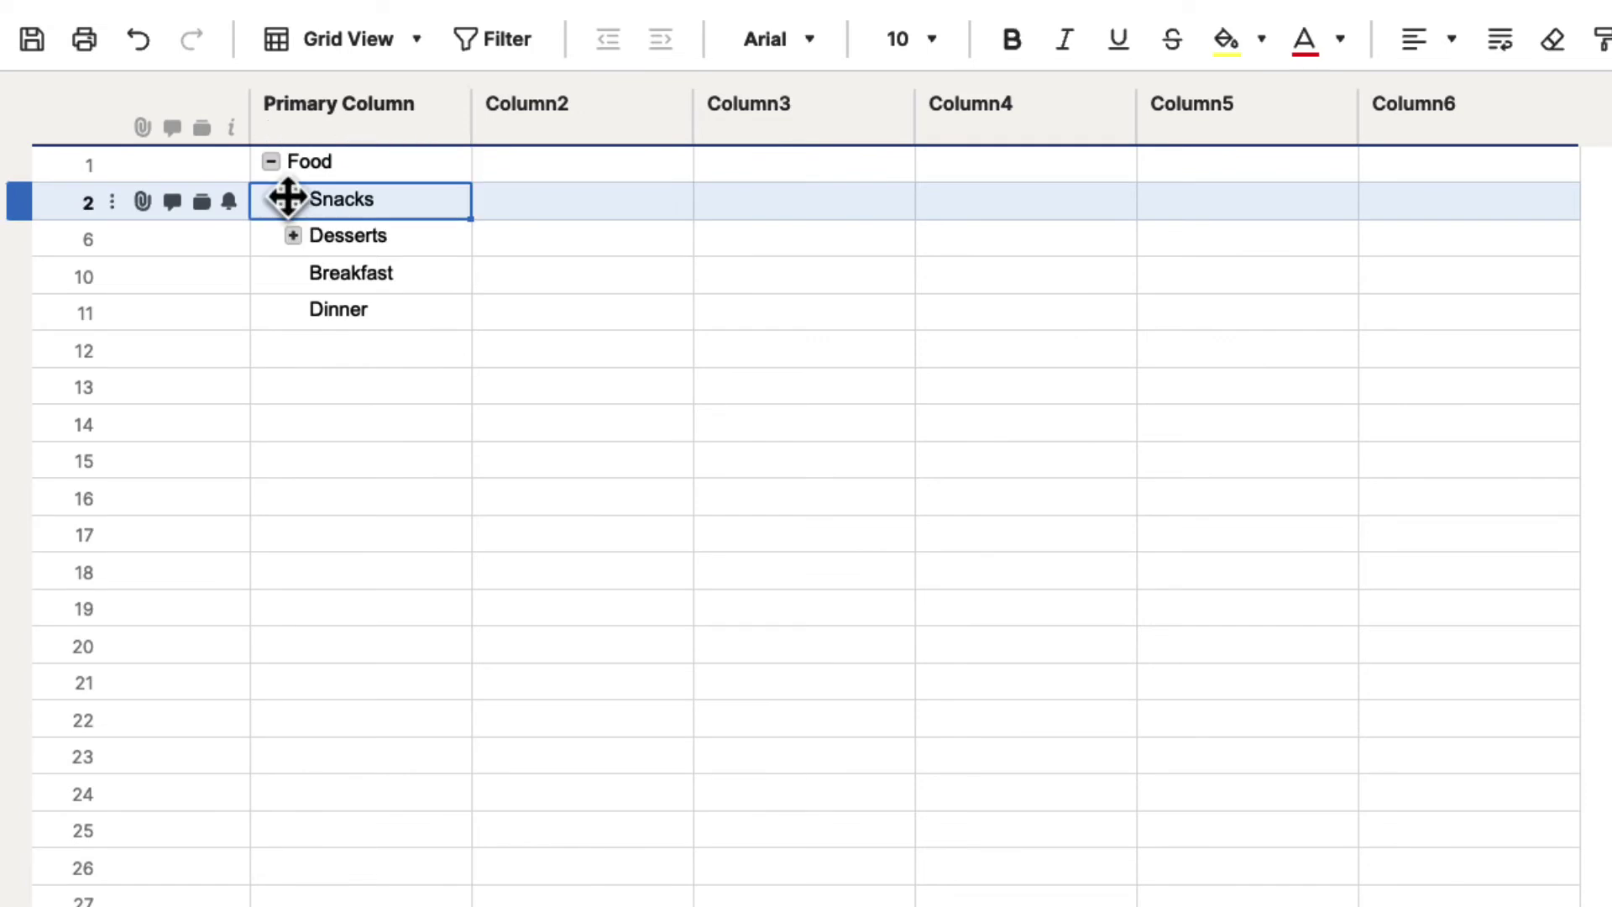
pyautogui.click(294, 237)
pyautogui.click(294, 201)
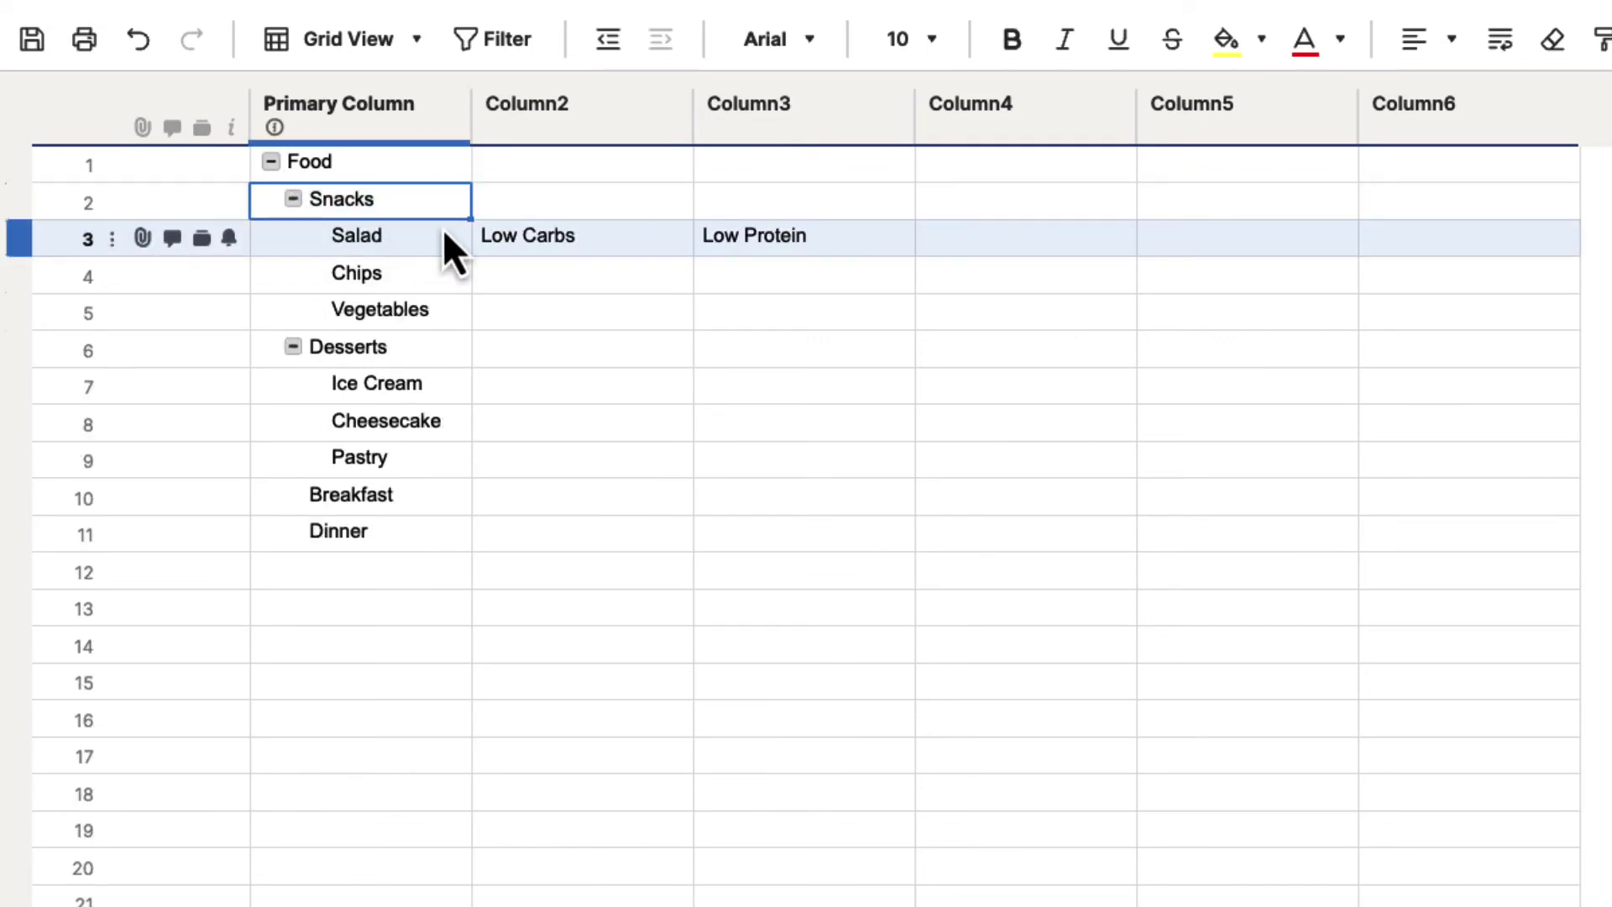